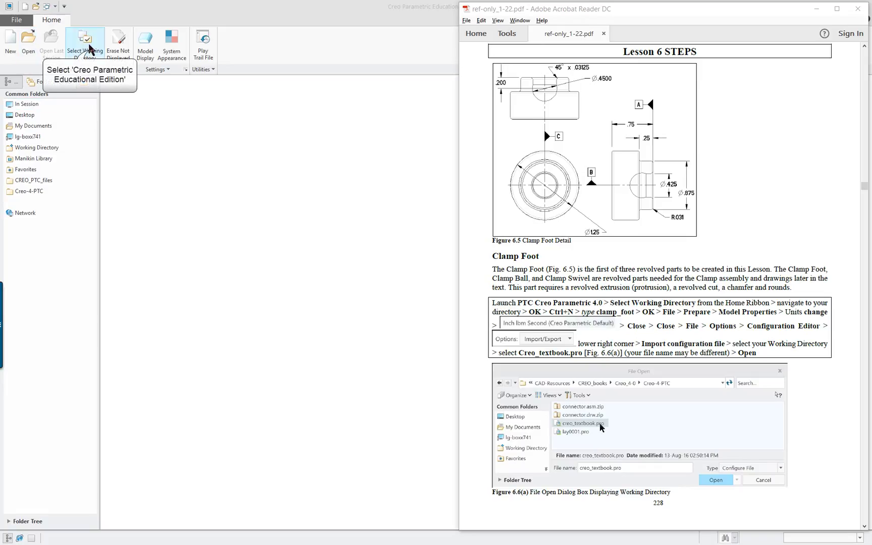
# Step: Set the working directory to the Creo-4-PTC folder
pyautogui.doubleClick(85, 43)
pyautogui.click(295, 295)
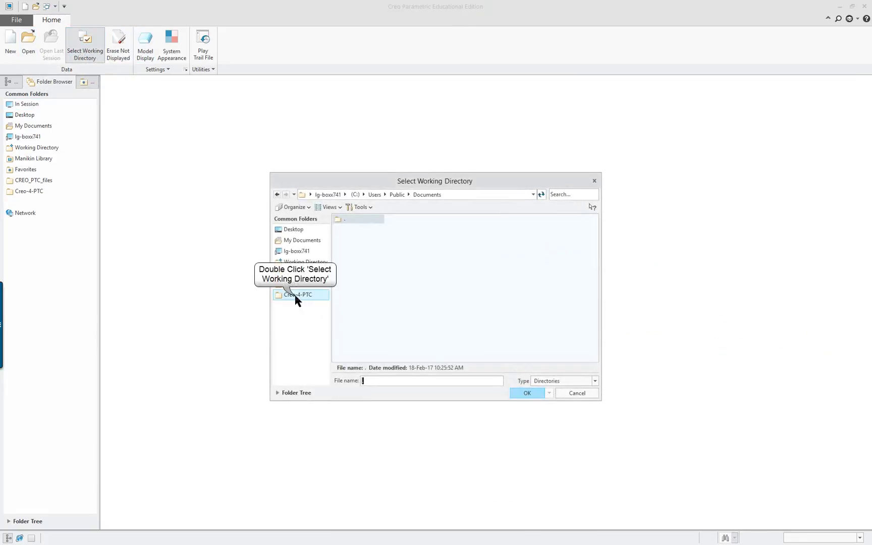
pyautogui.click(530, 394)
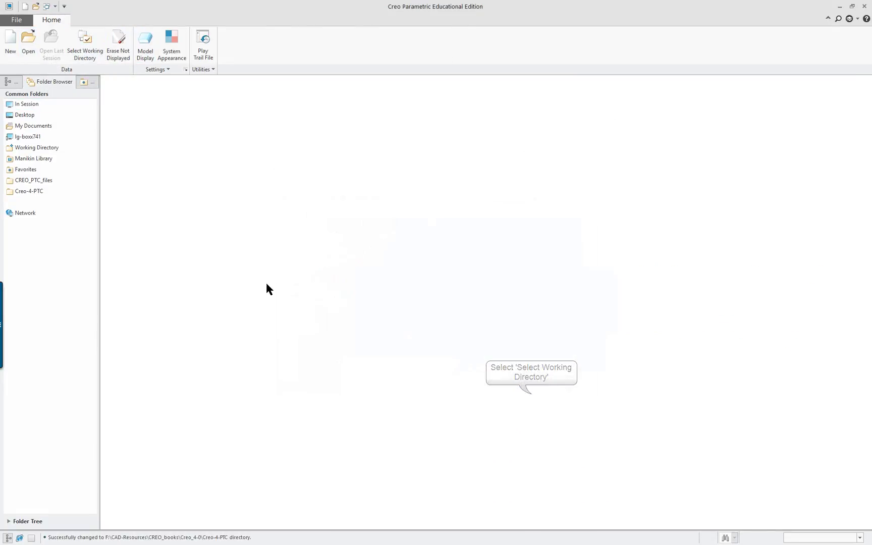
# Step: Create a new solid part named foot- using the default template
pyautogui.click(10, 43)
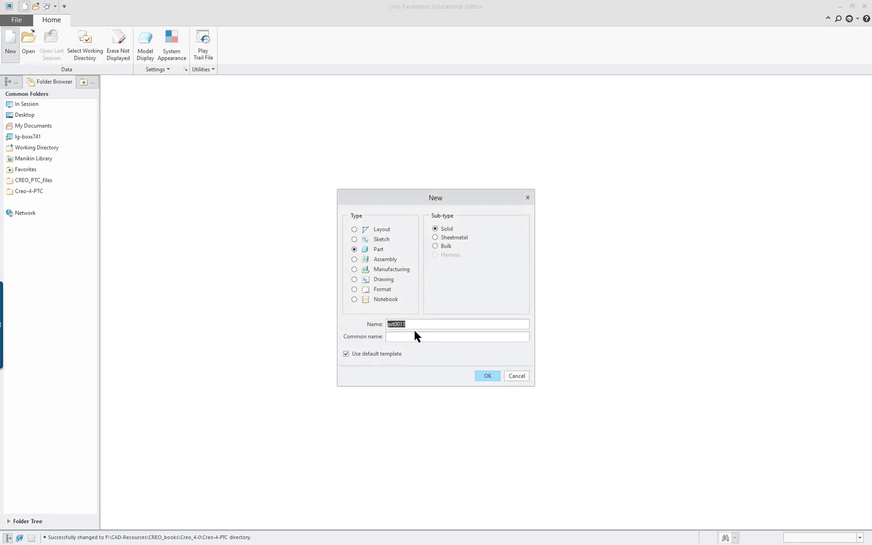
pyautogui.write('foot-')
pyautogui.press('Return')
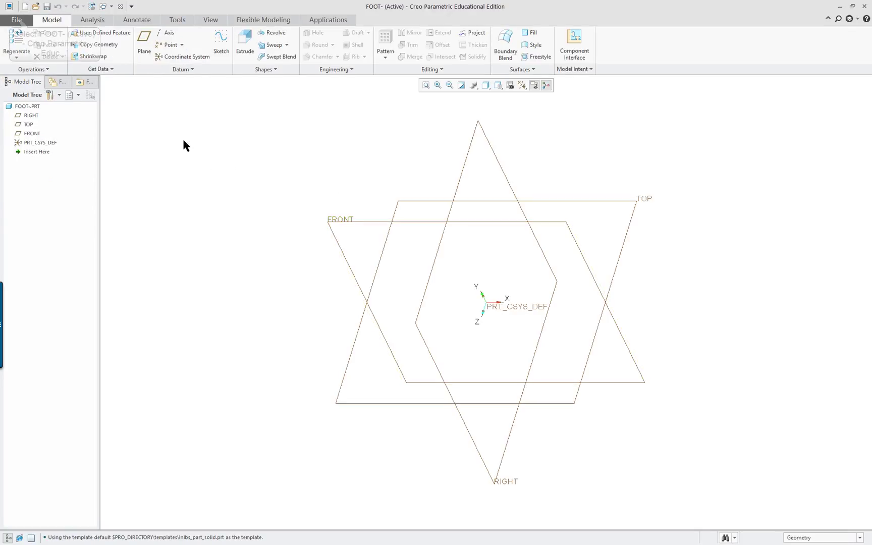
# Step: Import the configuration file creo_textbook.pro from the Creo-4-PTC folder into the program's configuration options
pyautogui.click(16, 20)
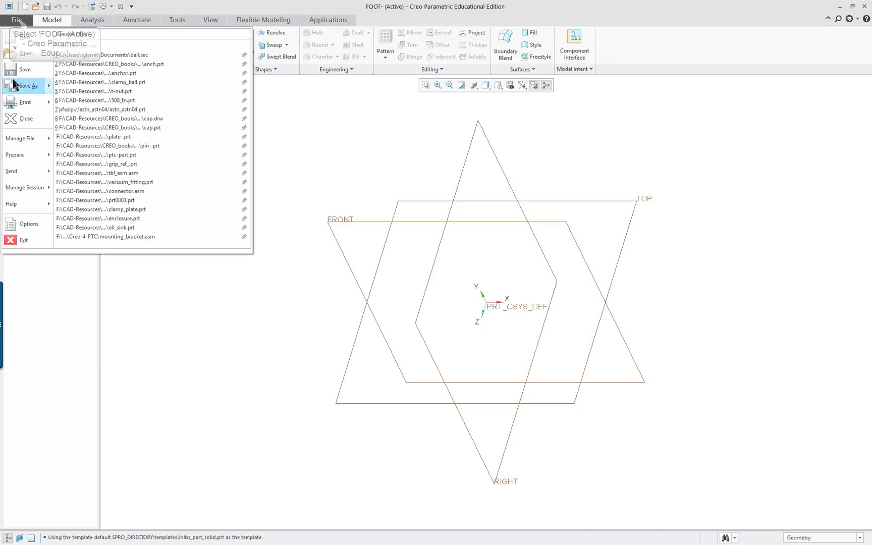
pyautogui.click(30, 225)
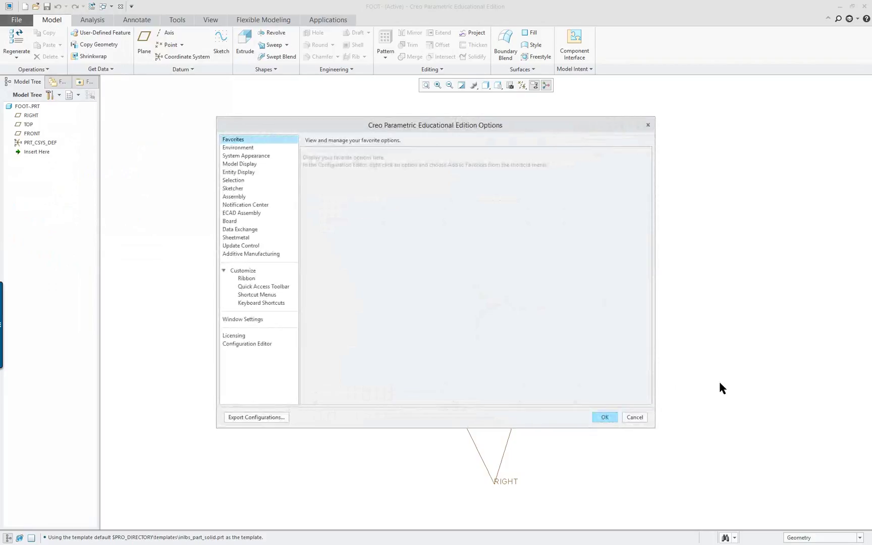
pyautogui.click(256, 344)
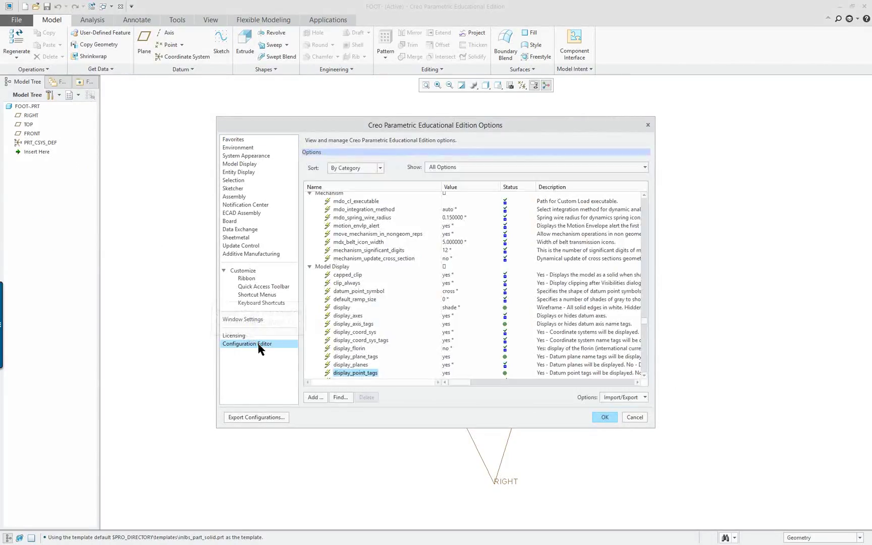
pyautogui.click(634, 398)
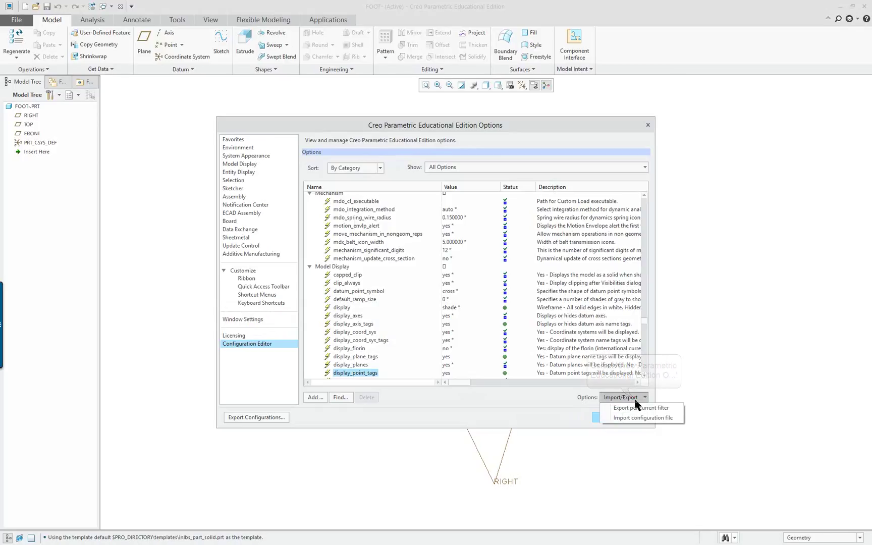
pyautogui.click(640, 419)
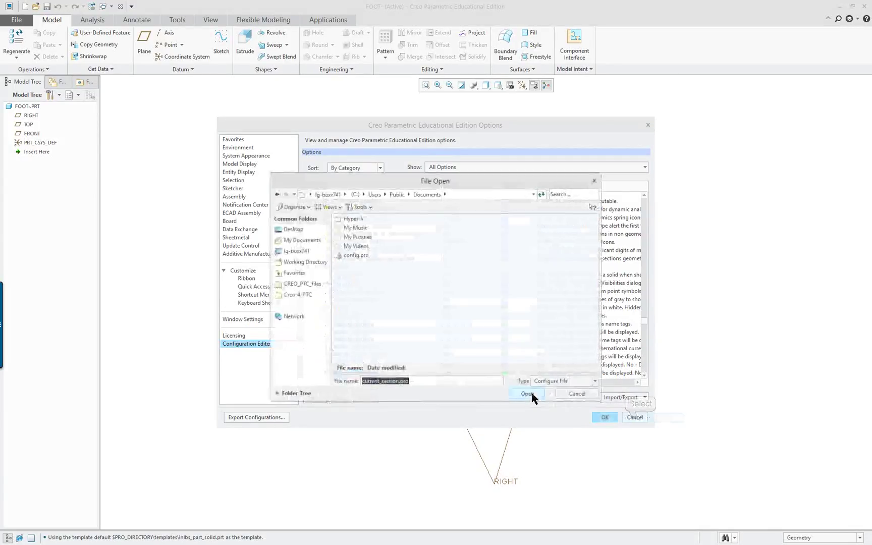
pyautogui.click(298, 294)
pyautogui.click(376, 256)
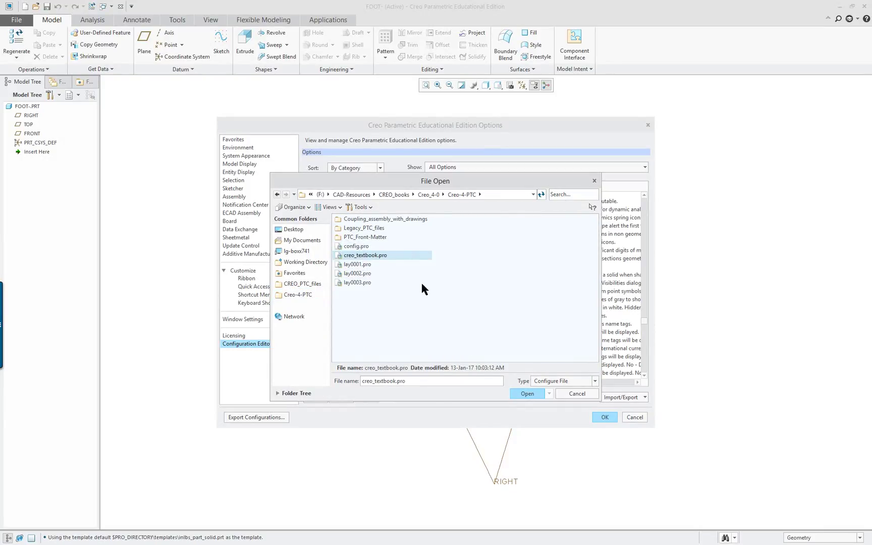
pyautogui.click(528, 394)
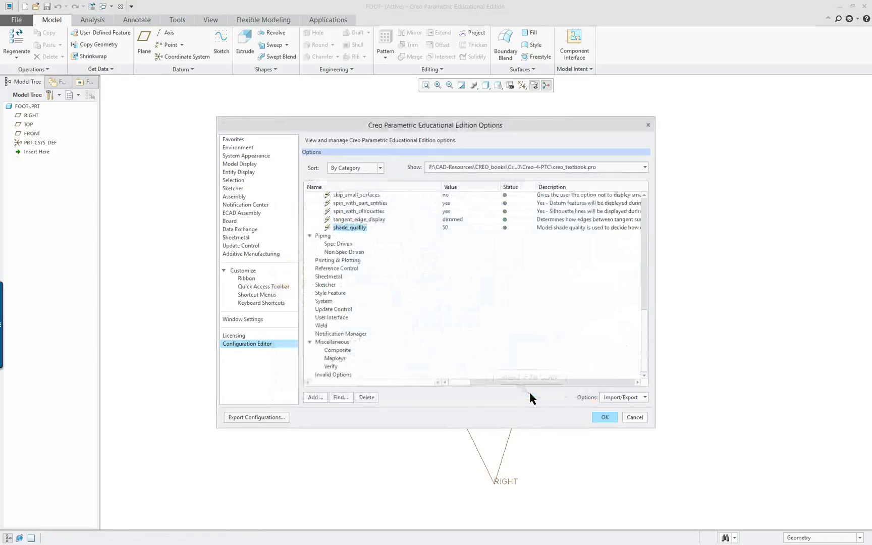
# Step: Review the option settings listed for the imported creo_textbook.pro configuration file
pyautogui.scroll(6, 414, 286)
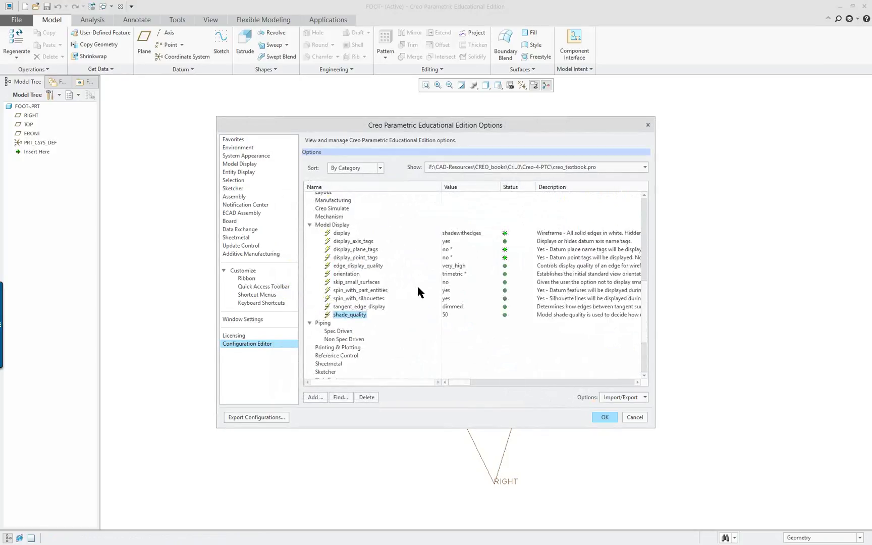
pyautogui.scroll(-1, 421, 287)
pyautogui.scroll(3, 421, 287)
pyautogui.scroll(-2, 421, 286)
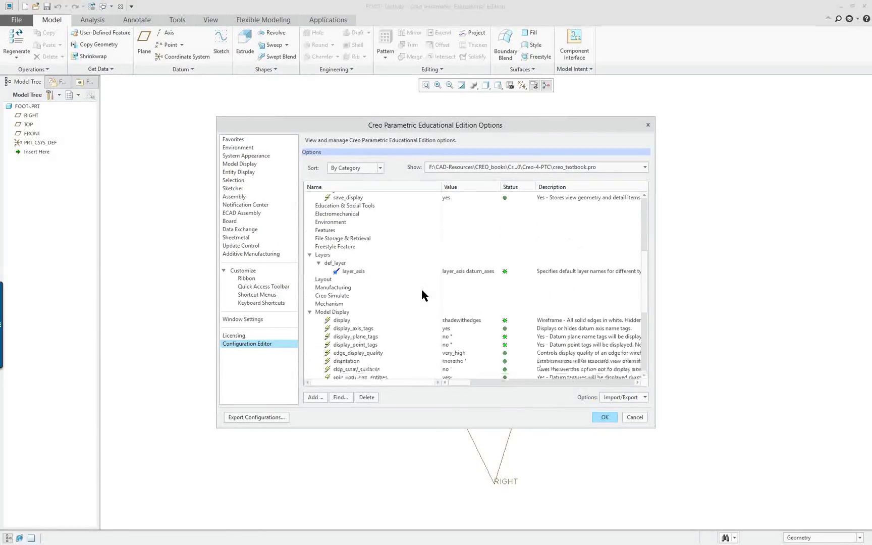
pyautogui.scroll(6, 512, 328)
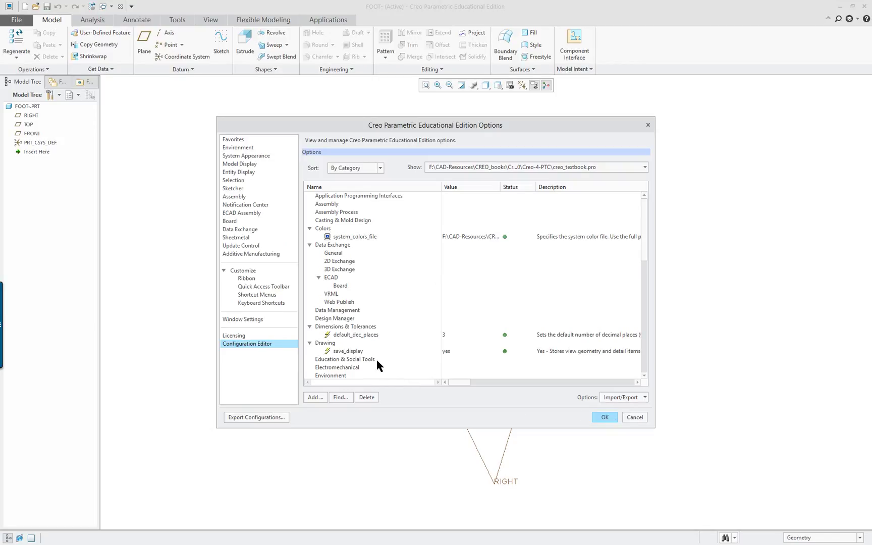
pyautogui.click(317, 397)
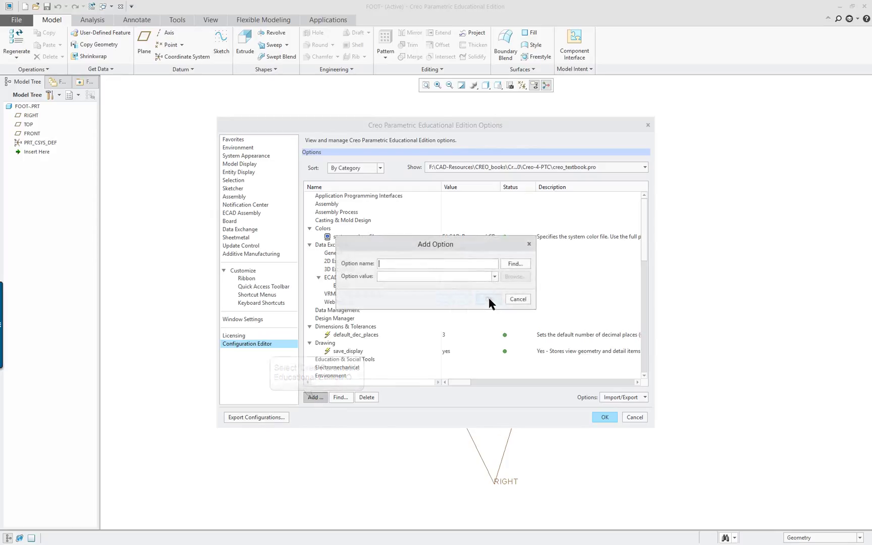
pyautogui.click(529, 245)
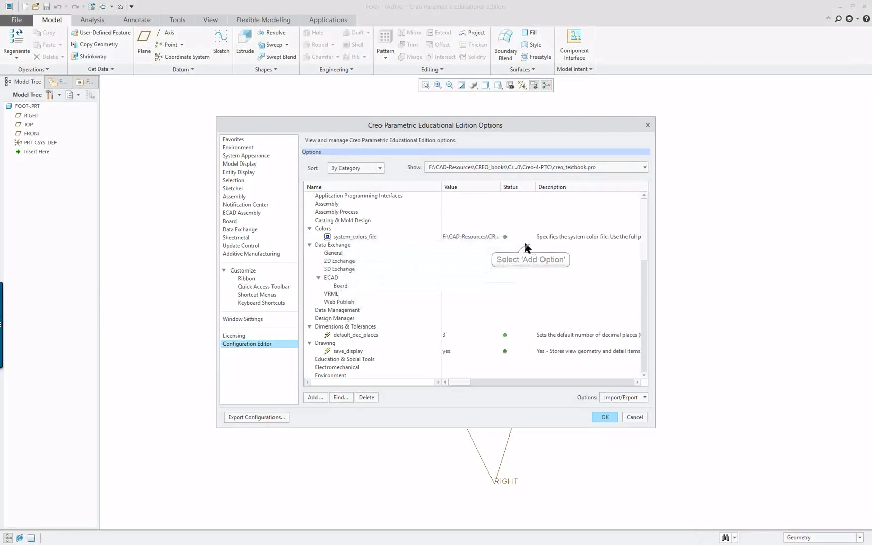
# Step: List all configuration options and search them for the keyword "default"
pyautogui.click(546, 170)
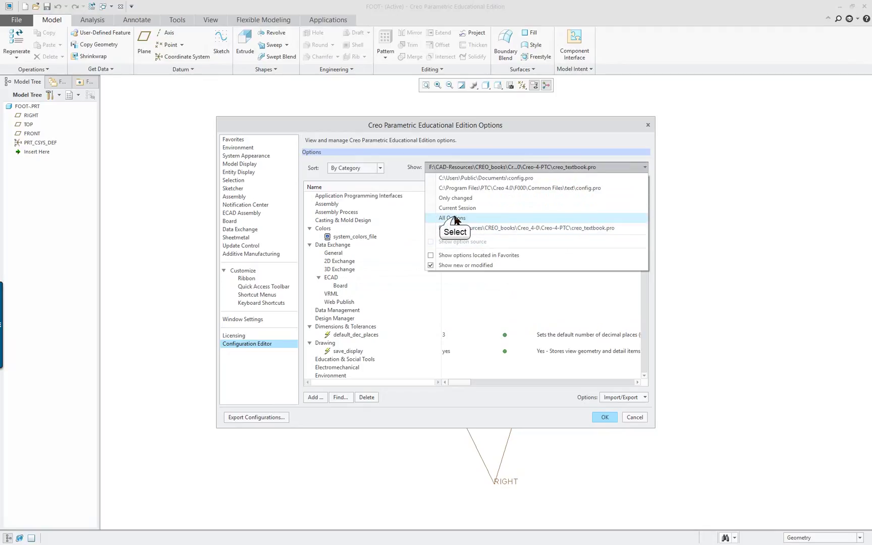
pyautogui.click(455, 220)
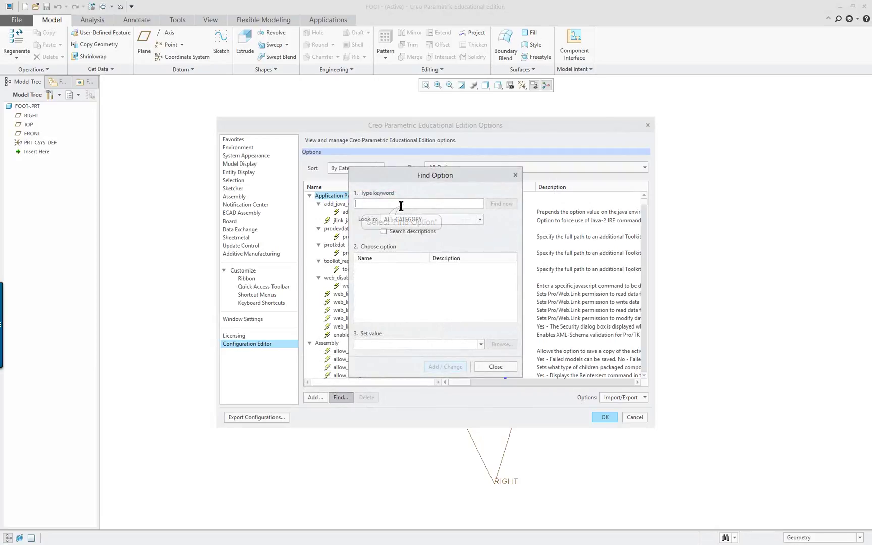
pyautogui.write('default')
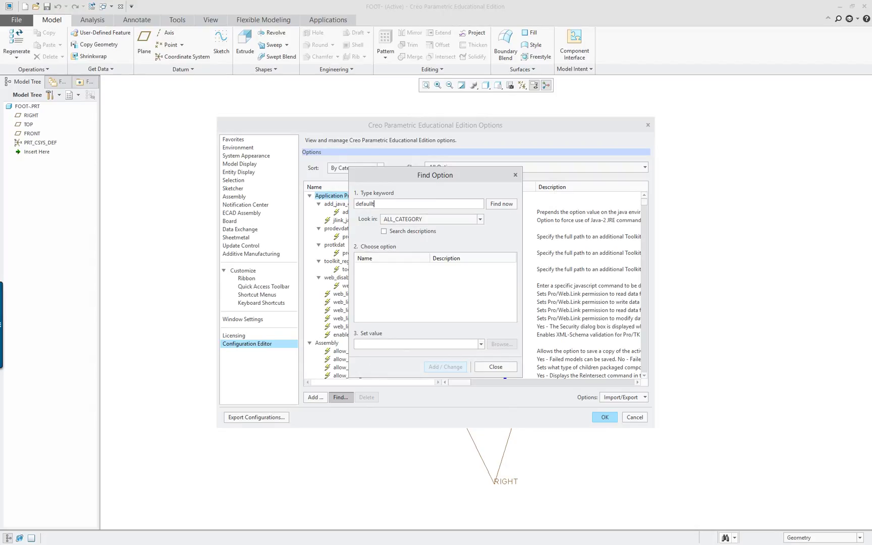
pyautogui.press('Return')
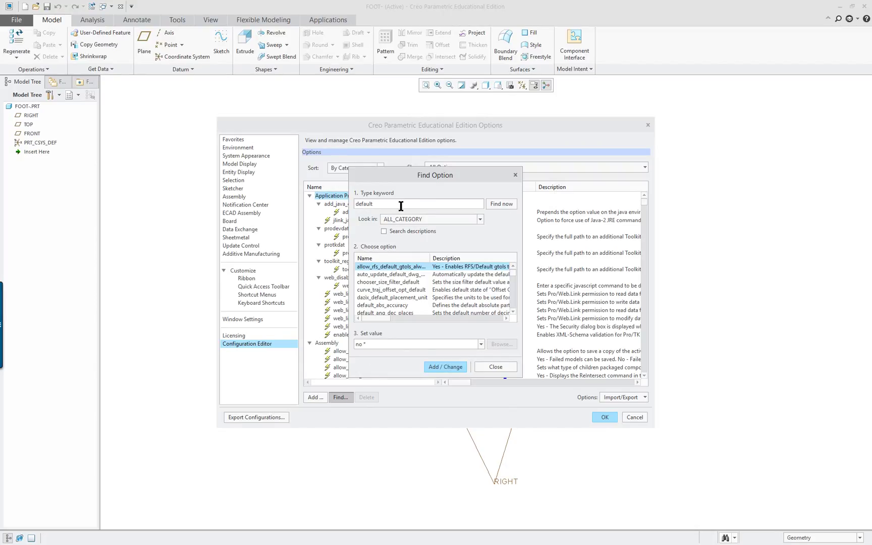
# Step: Set default_dec_places to 4 and apply the configuration to the current session without saving it to a file
pyautogui.scroll(-3, 419, 284)
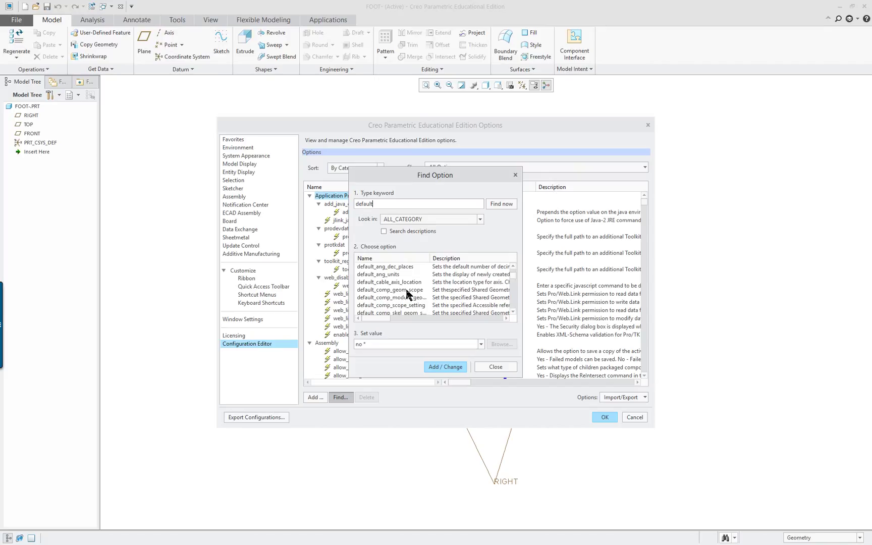
pyautogui.scroll(1, 407, 294)
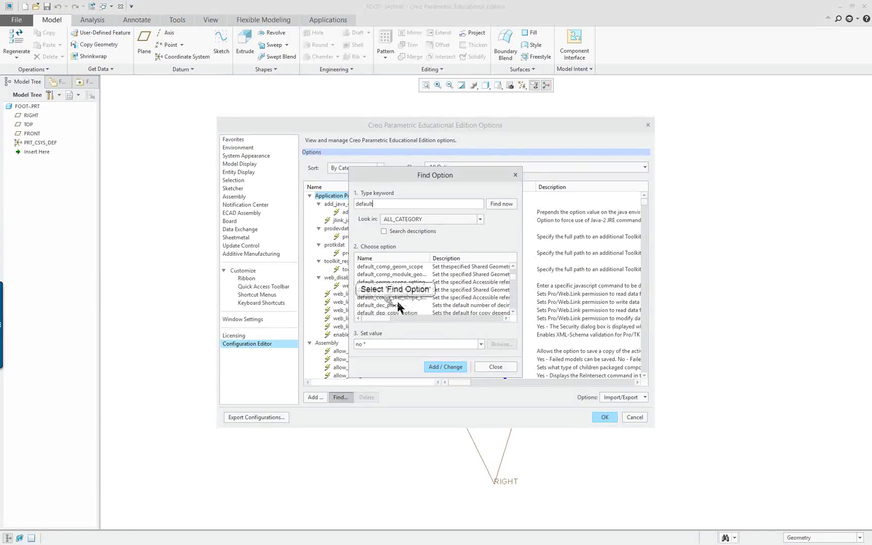
pyautogui.click(396, 305)
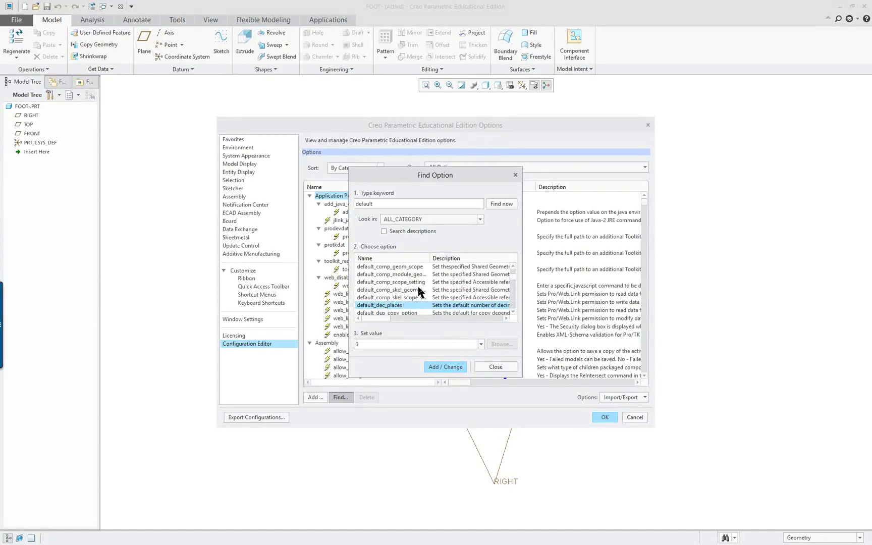
pyautogui.scroll(-1, 419, 291)
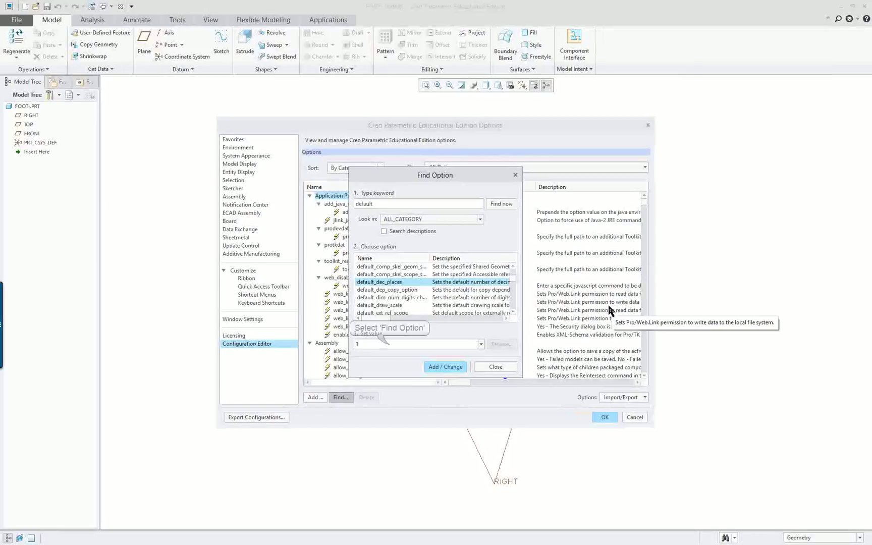
pyautogui.doubleClick(389, 345)
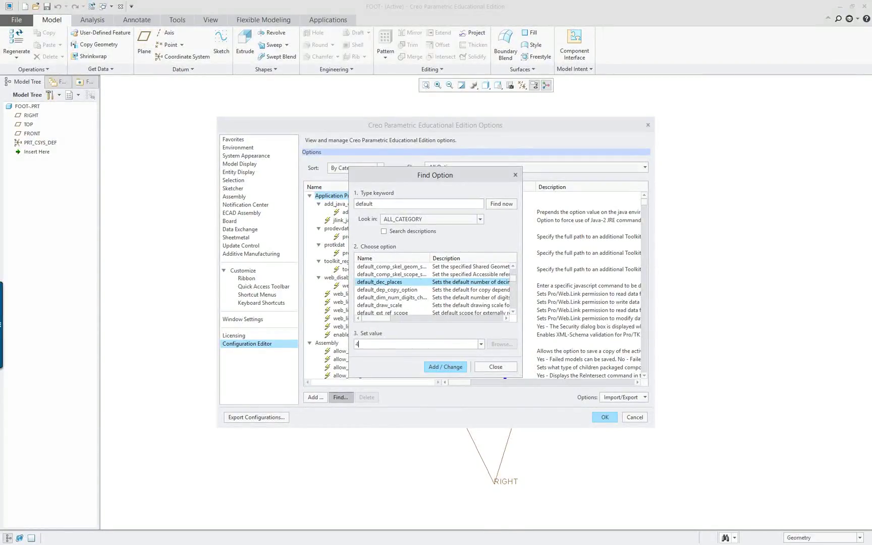
pyautogui.click(445, 368)
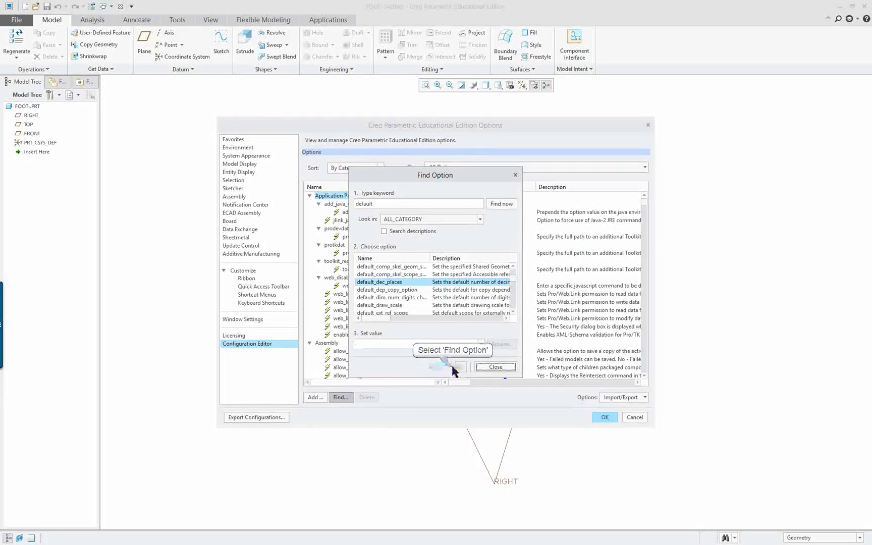
pyautogui.click(496, 367)
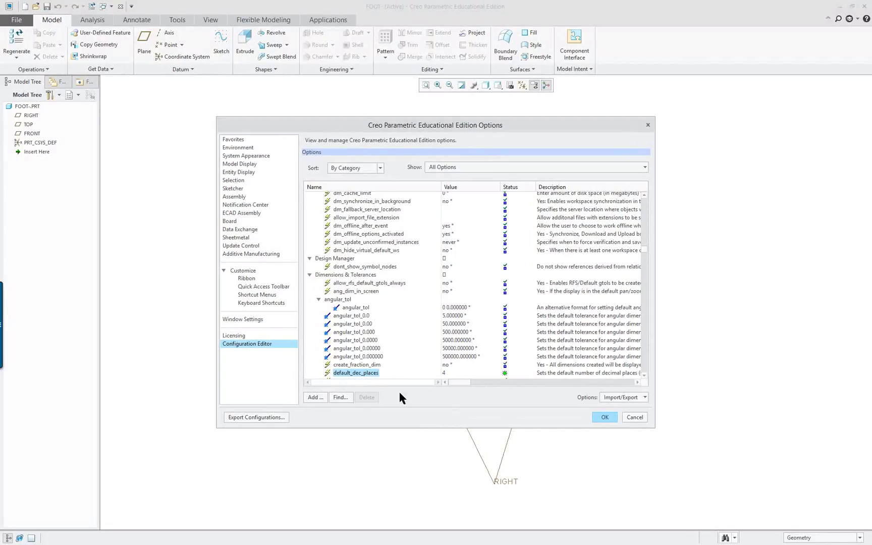
pyautogui.click(608, 418)
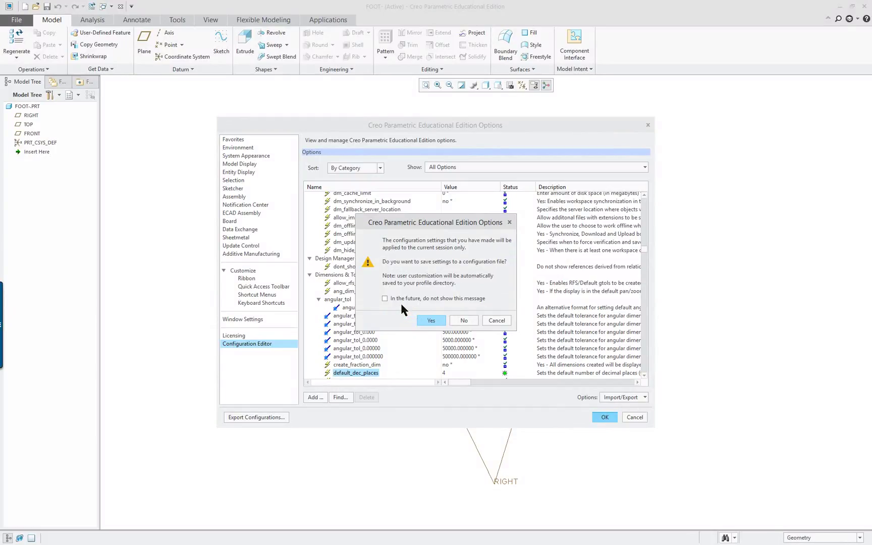
pyautogui.click(463, 321)
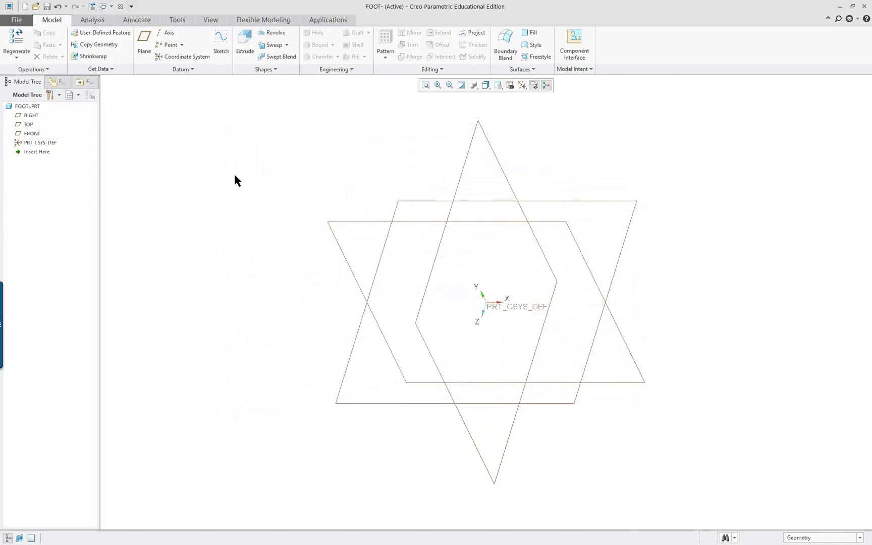
# Step: Turn on the display of datum plane name tags and datum point tags
pyautogui.click(210, 22)
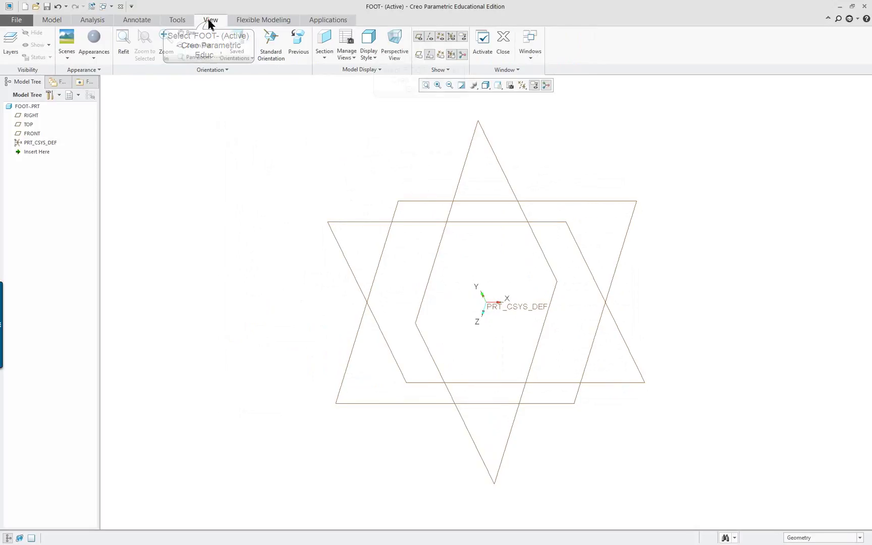
pyautogui.click(433, 54)
pyautogui.click(440, 54)
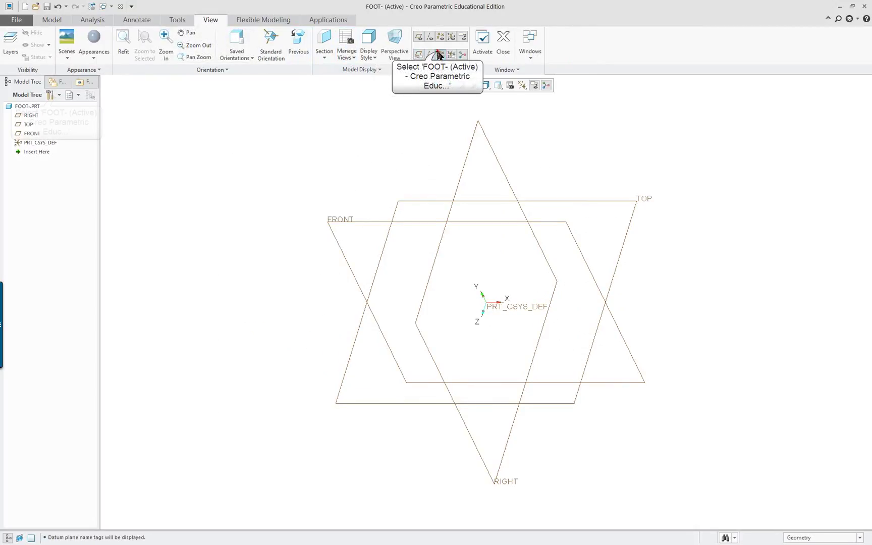
# Step: Show all available item types in the model tree filters, including placement folders, annotations, suppressed objects, envelope components, copied references and auto round members
pyautogui.click(58, 95)
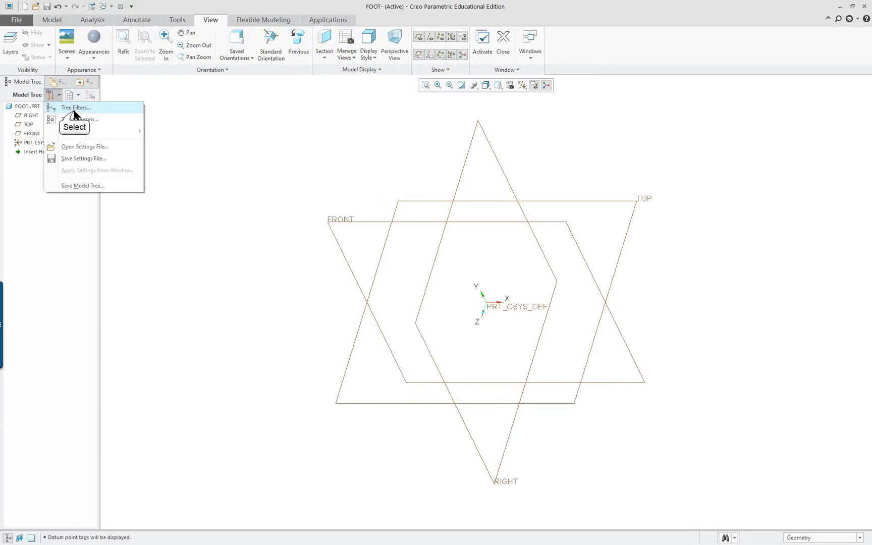
pyautogui.click(65, 108)
pyautogui.click(300, 342)
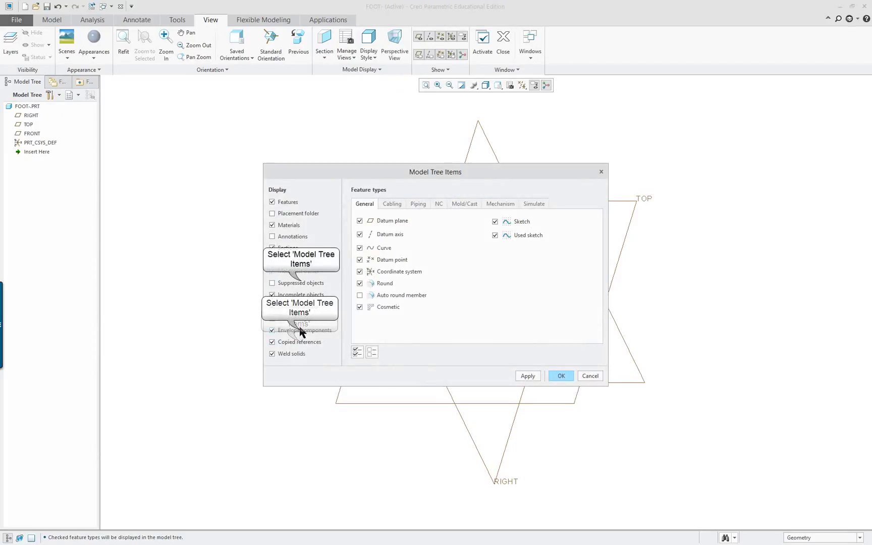
pyautogui.click(299, 330)
pyautogui.click(301, 283)
pyautogui.click(292, 237)
pyautogui.click(297, 214)
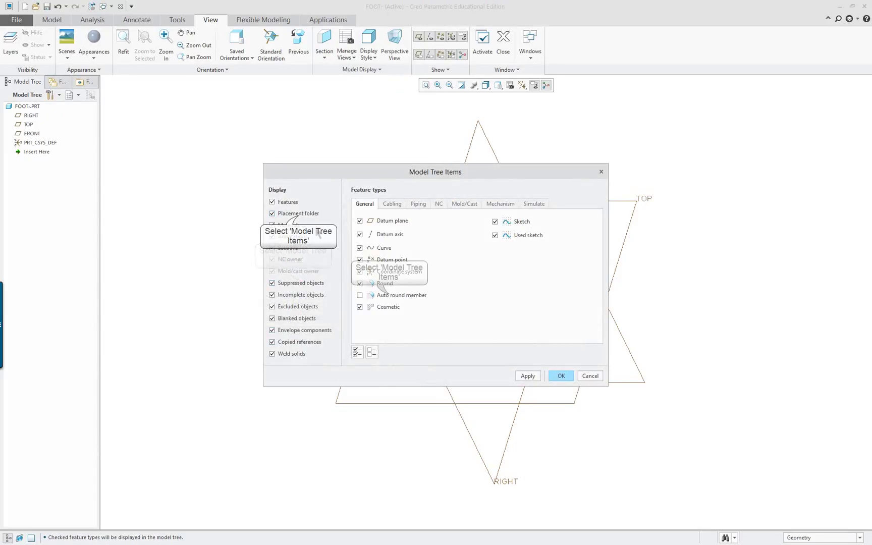
pyautogui.click(388, 294)
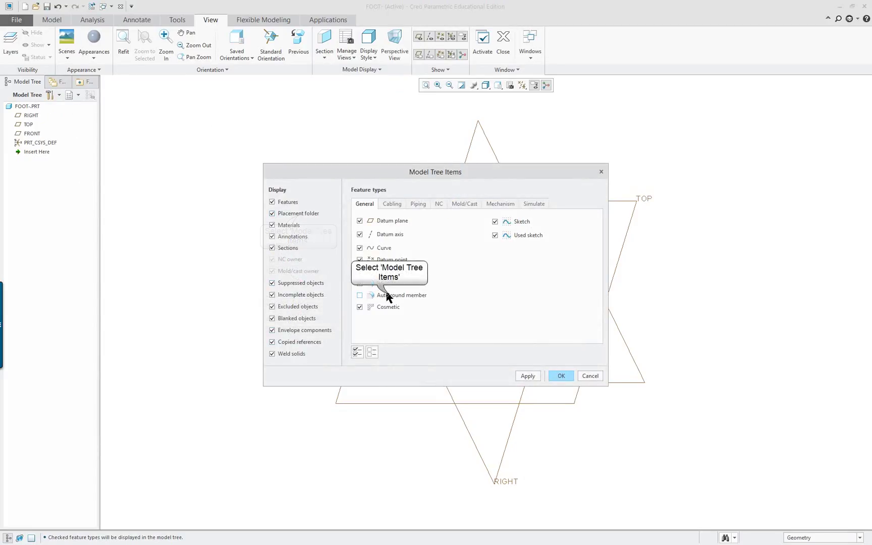
pyautogui.click(563, 376)
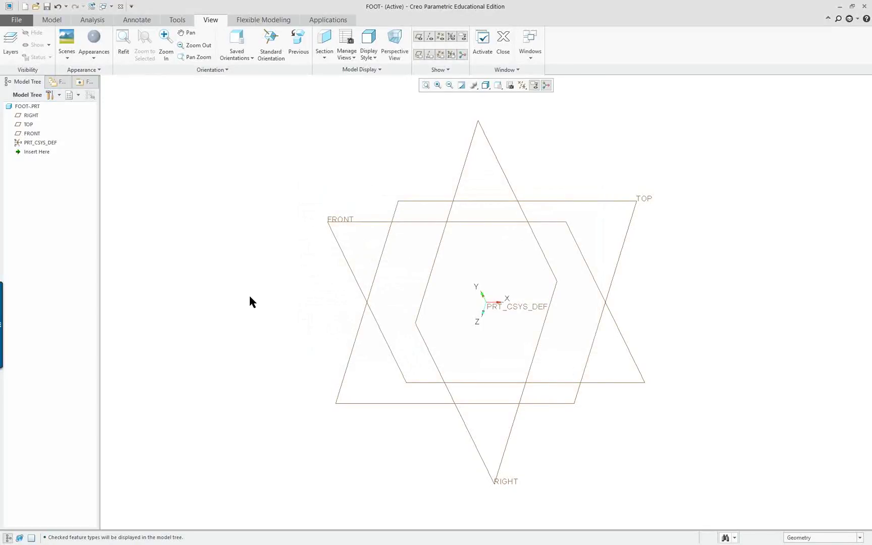
# Step: Start a Revolve with its section sketch on the RIGHT datum plane and orient the sketch plane parallel to the screen
pyautogui.click(60, 20)
pyautogui.click(274, 33)
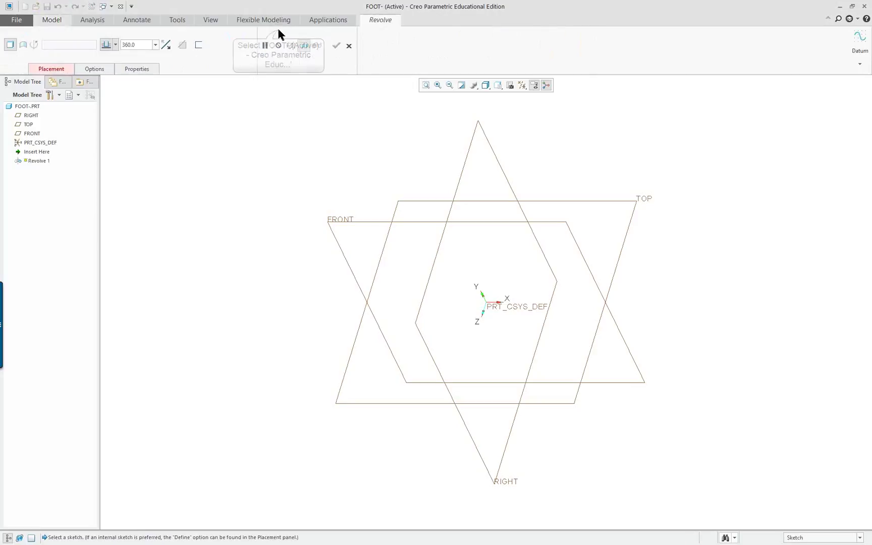
pyautogui.click(465, 164)
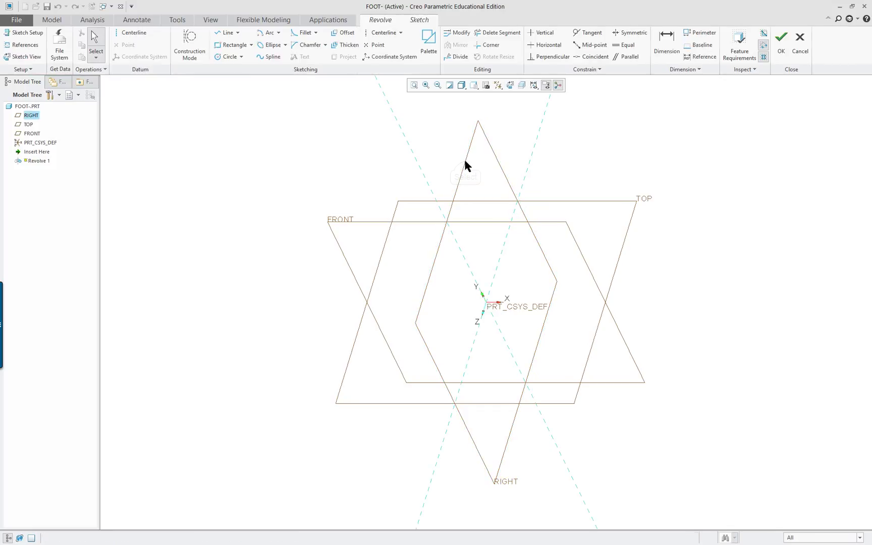
pyautogui.click(511, 85)
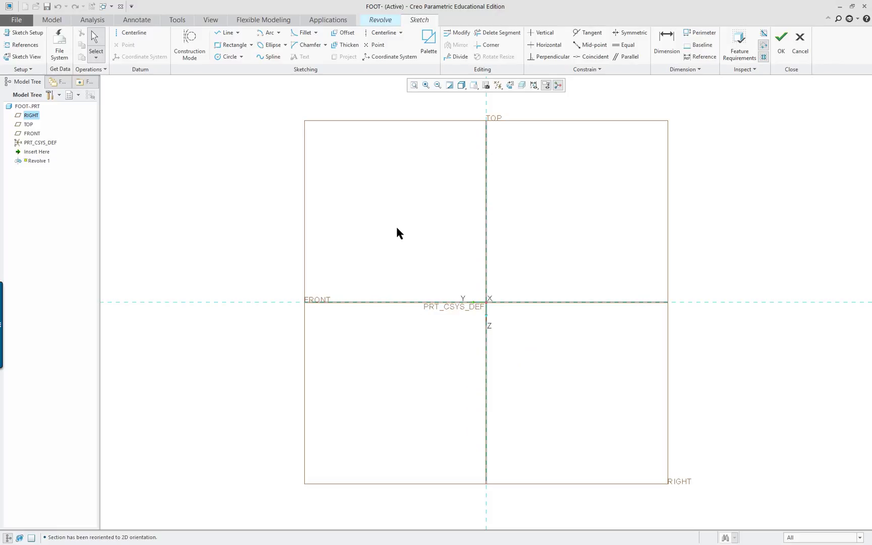
pyautogui.click(135, 33)
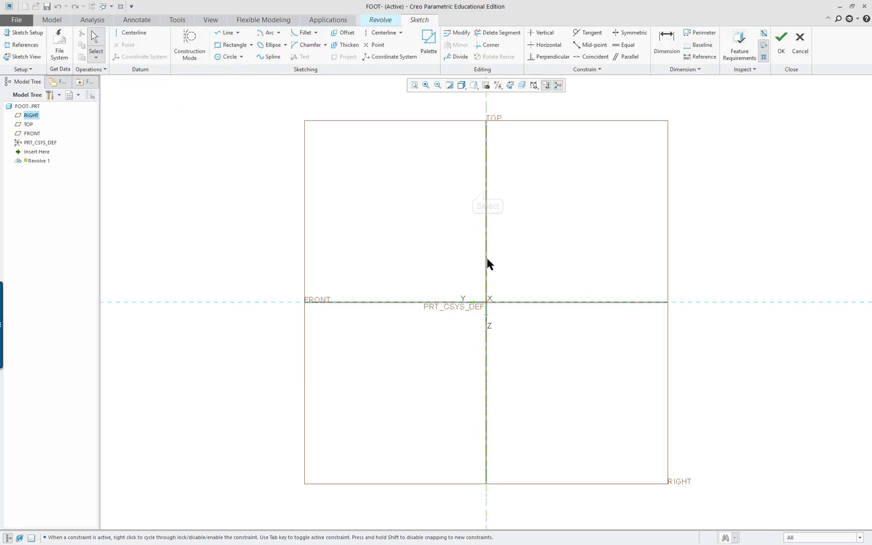
pyautogui.click(486, 272)
pyautogui.click(528, 219)
pyautogui.scroll(-3, 564, 180)
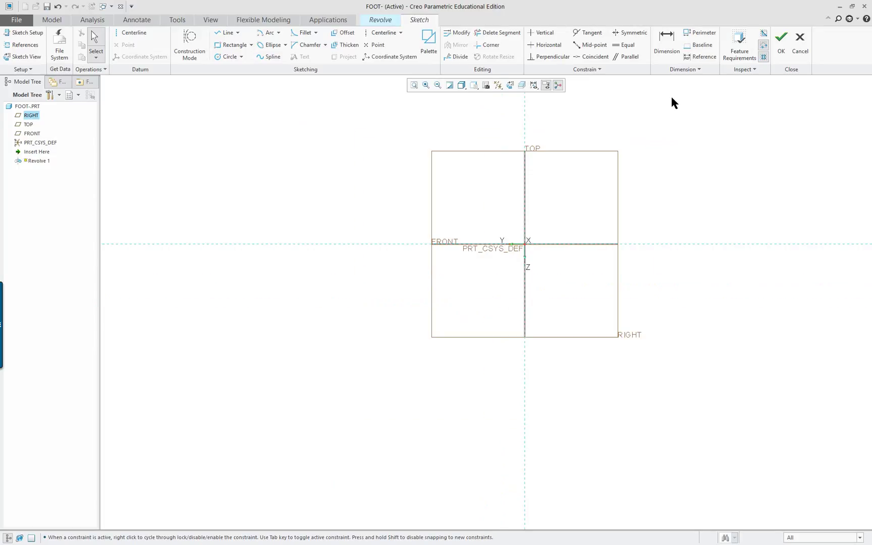
pyautogui.scroll(2, 674, 101)
pyautogui.scroll(2, 586, 130)
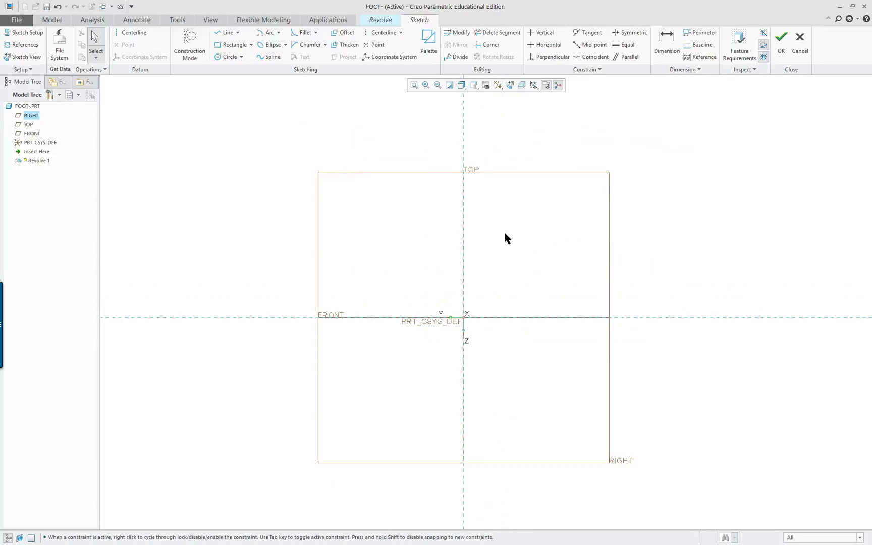
pyautogui.click(464, 258)
pyautogui.click(538, 121)
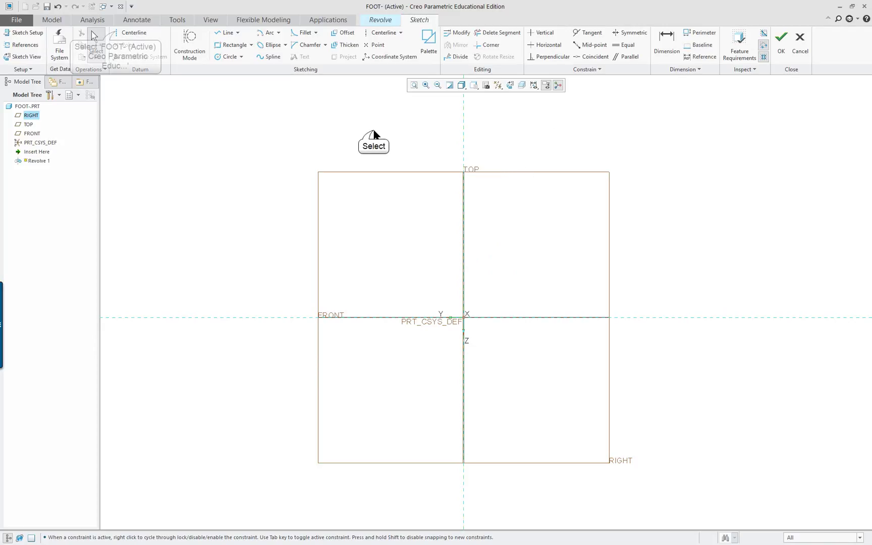
# Step: Sketch a vertical datum centerline along the TOP plane reference to serve as the axis of revolution
pyautogui.click(132, 32)
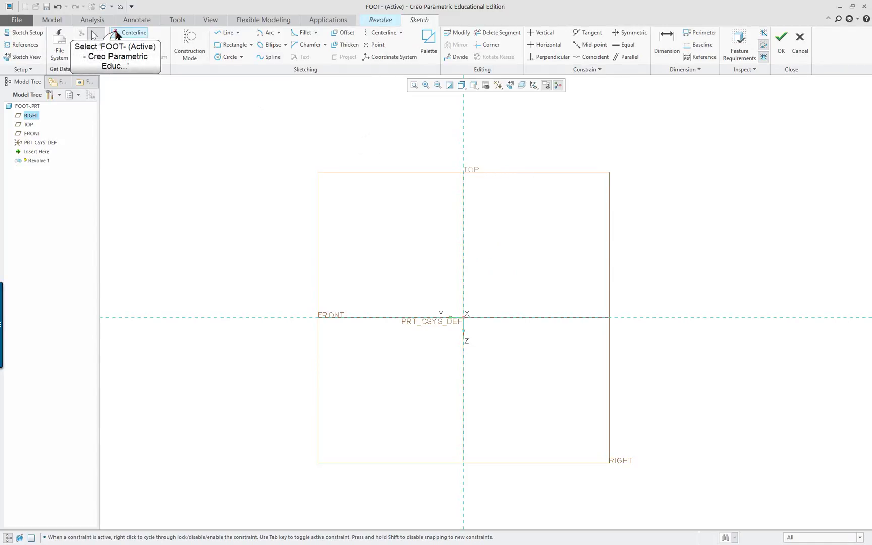
pyautogui.click(466, 145)
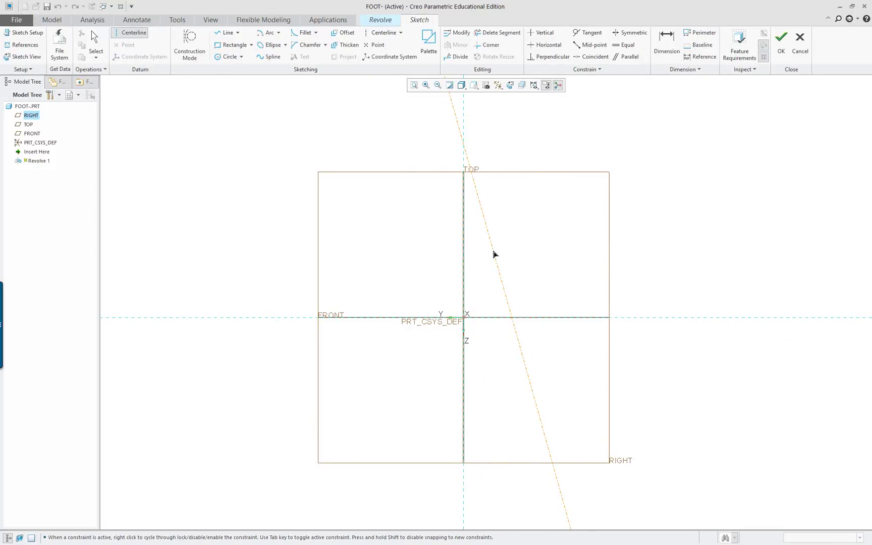
pyautogui.click(465, 259)
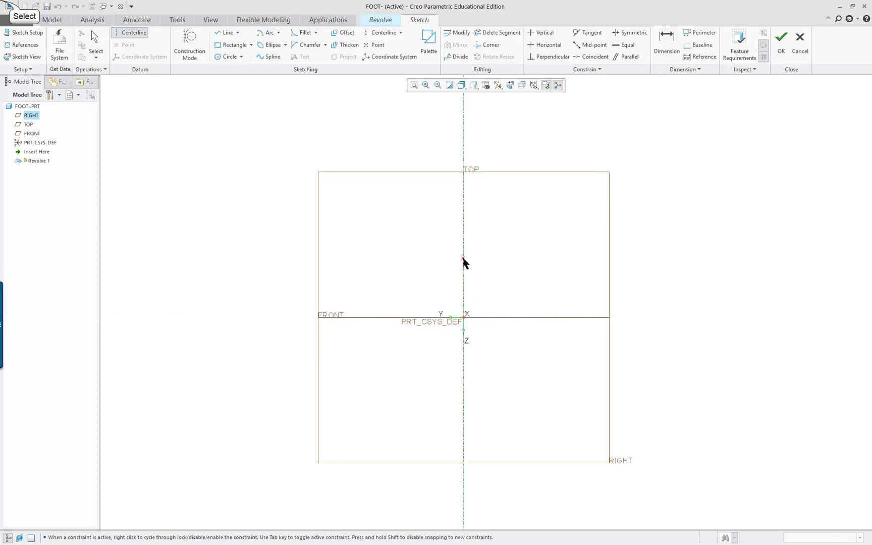
pyautogui.middleClick(396, 247)
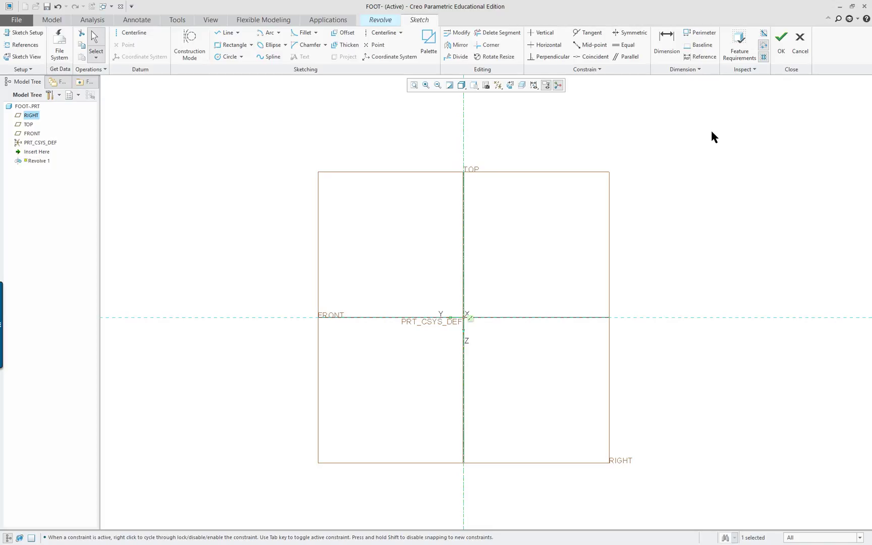
# Step: Check Figure 6.5 in the Acrobat Reader PDF and sketch a closed stepped half profile on the centerline, about 197 high with diameters about 389 and 257
pyautogui.scroll(1, 709, 152)
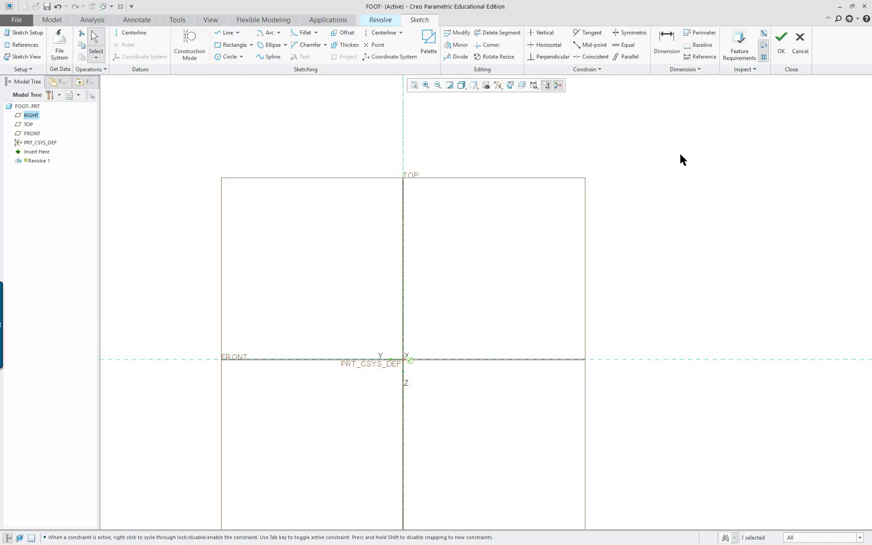
pyautogui.hotkey('alt', 'Tab')
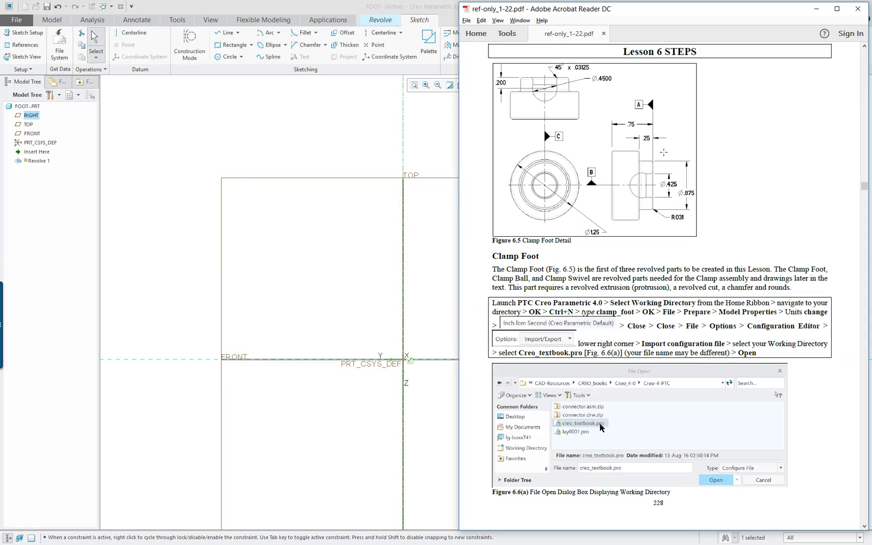
pyautogui.scroll(1, 630, 138)
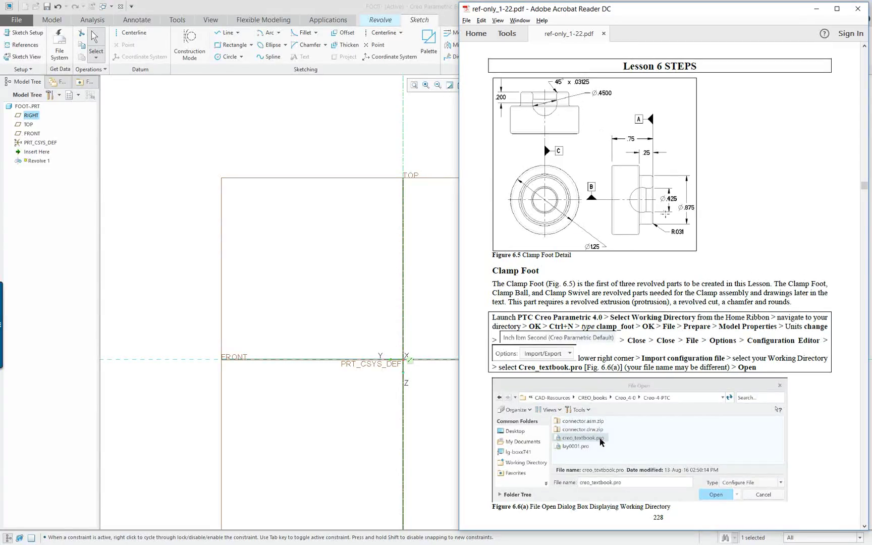
pyautogui.rightClick(329, 119)
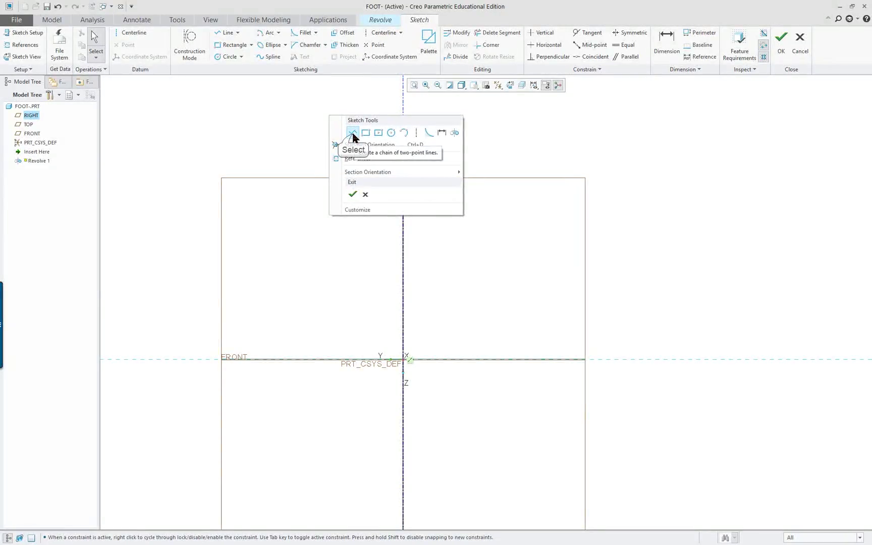
pyautogui.click(353, 133)
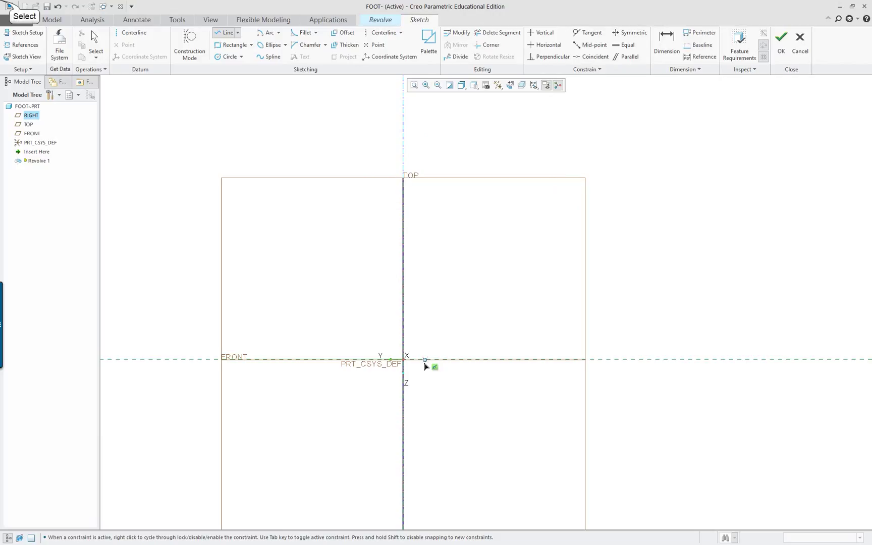
pyautogui.click(403, 360)
pyautogui.click(404, 219)
pyautogui.click(542, 218)
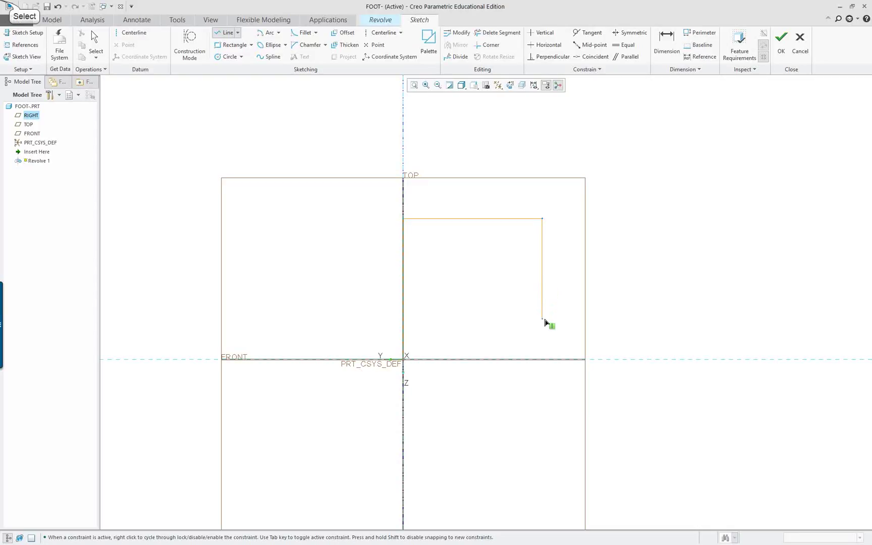
pyautogui.click(542, 319)
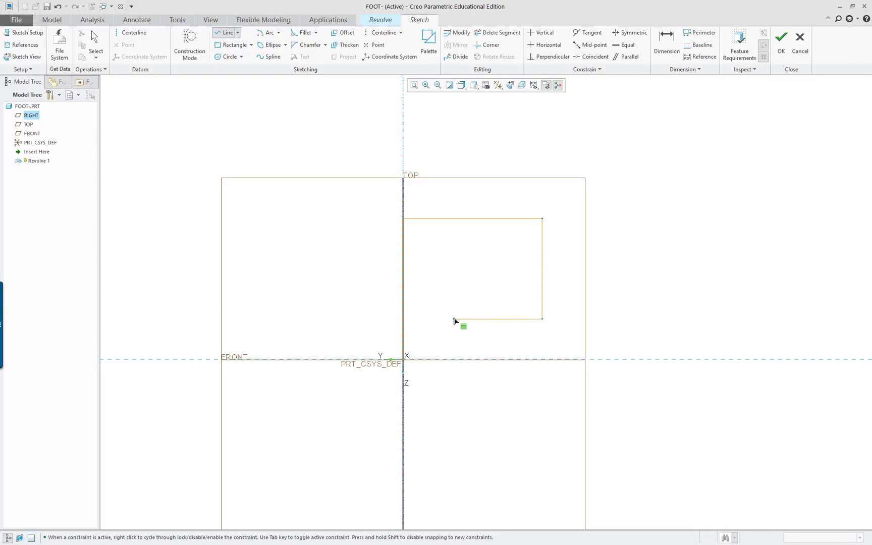
pyautogui.click(495, 319)
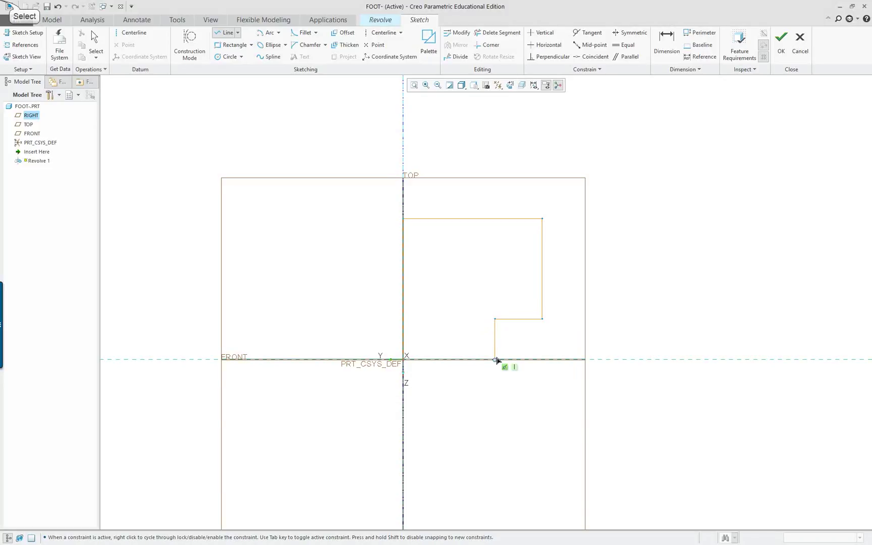
pyautogui.click(495, 360)
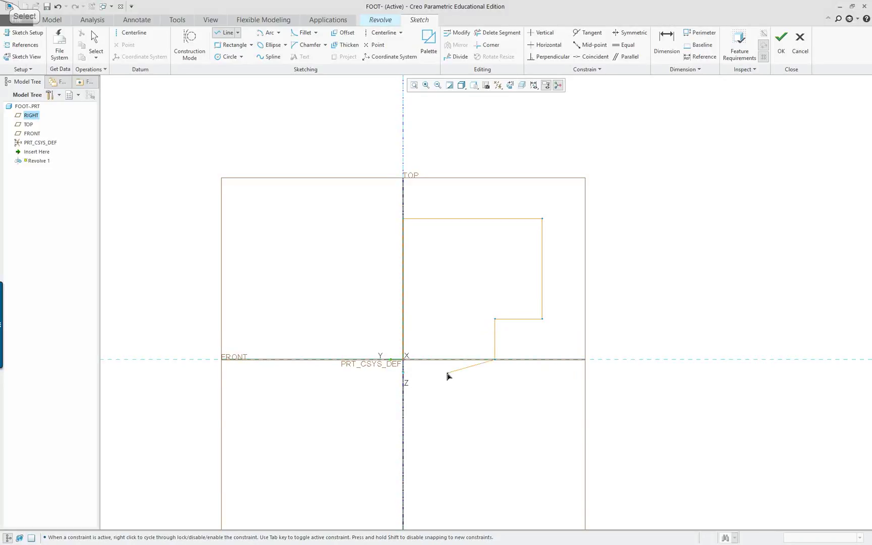
pyautogui.click(404, 360)
pyautogui.middleClick(288, 263)
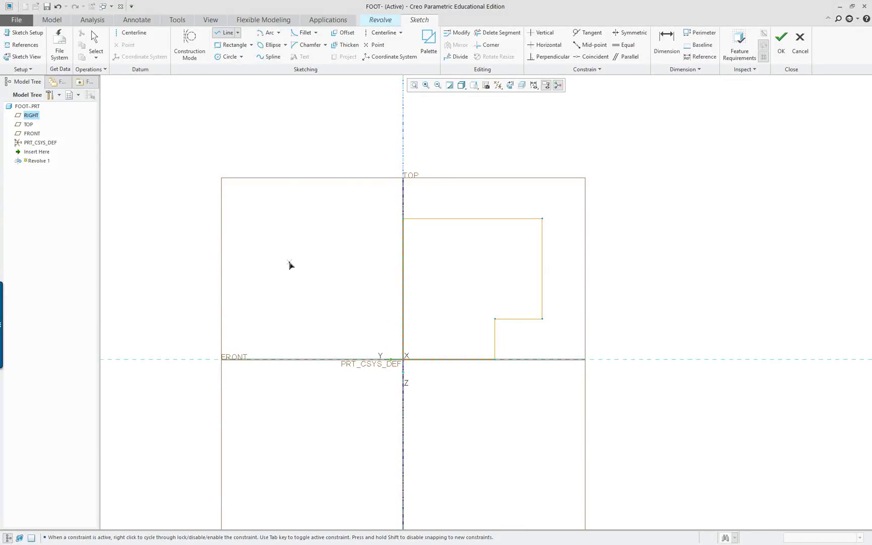
pyautogui.middleClick(290, 267)
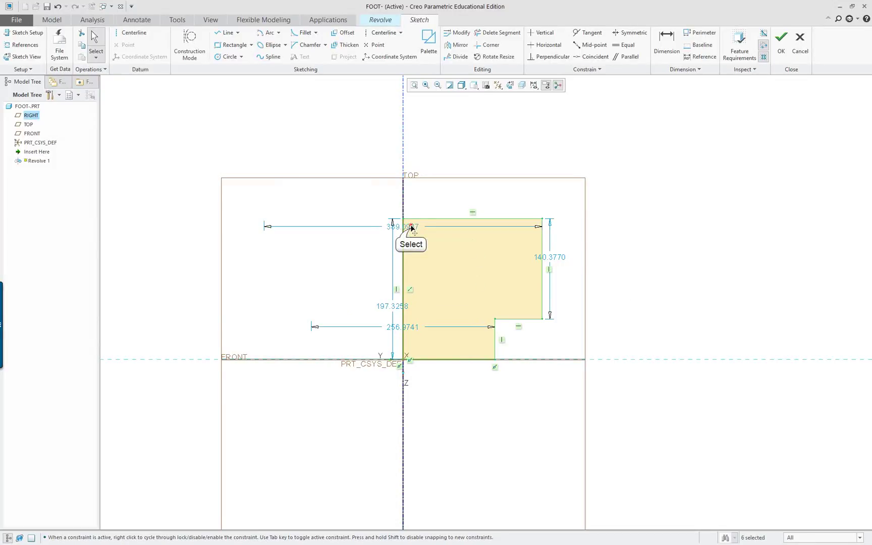
# Step: Move the two diameter dimensions and the overall height dimension outside the sketched profile so they are readable
pyautogui.moveTo(406, 228); pyautogui.dragTo(413, 151)
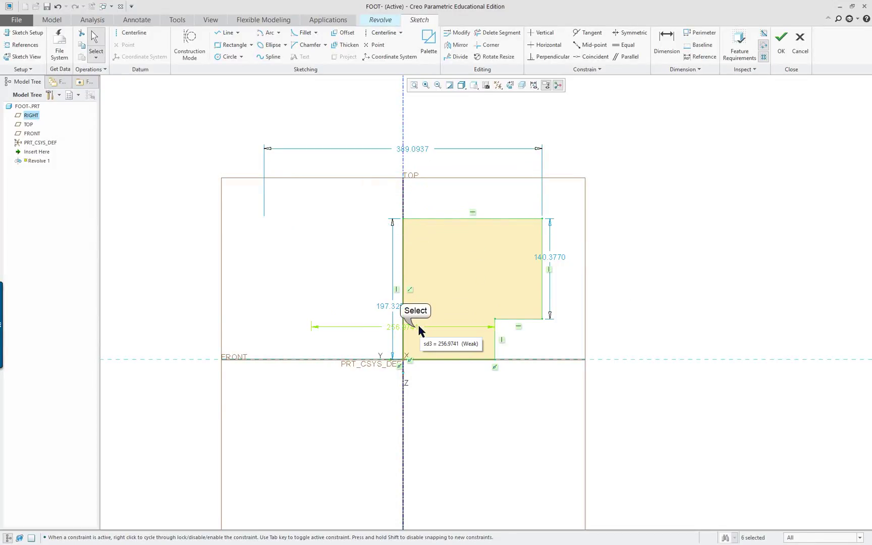
pyautogui.moveTo(415, 328); pyautogui.dragTo(430, 397)
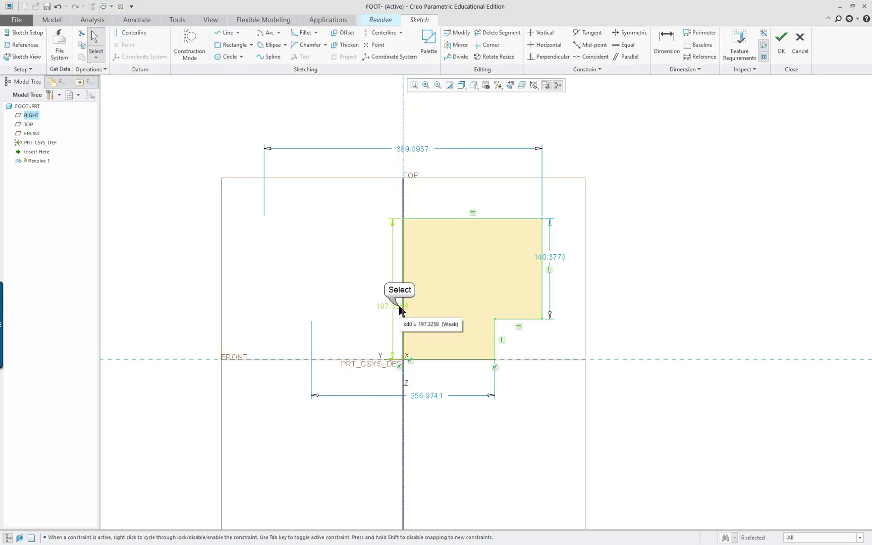
pyautogui.moveTo(398, 307); pyautogui.dragTo(355, 301)
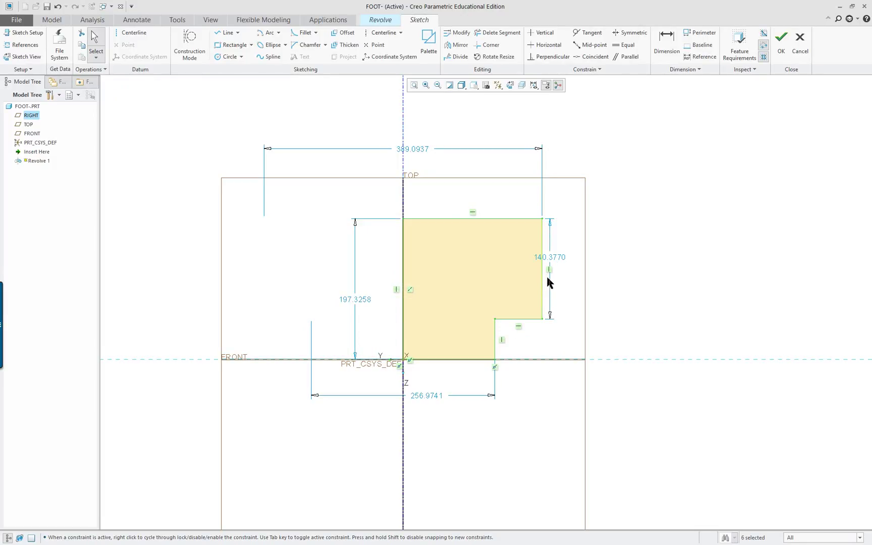
# Step: Dimension the height of the profile's smaller-diameter step by its short vertical line, placing the dimension outside the profile
pyautogui.rightClick(557, 256)
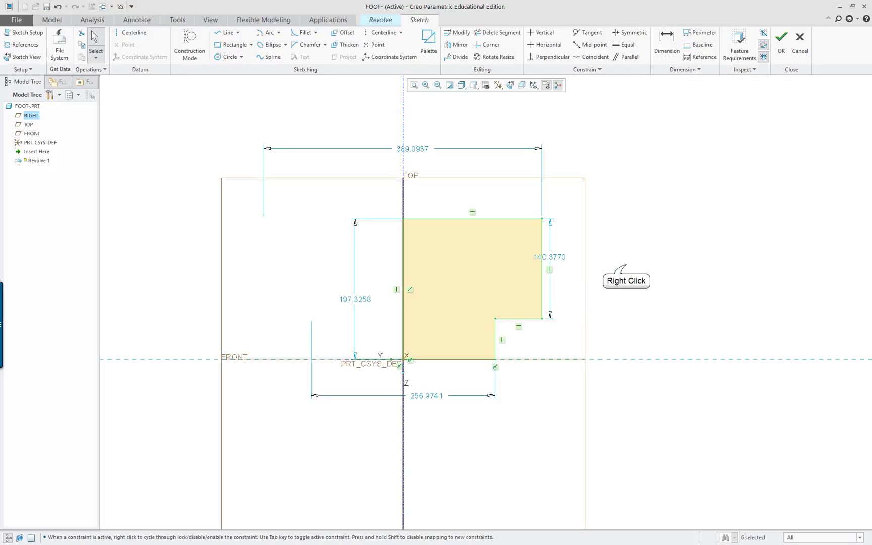
pyautogui.click(729, 282)
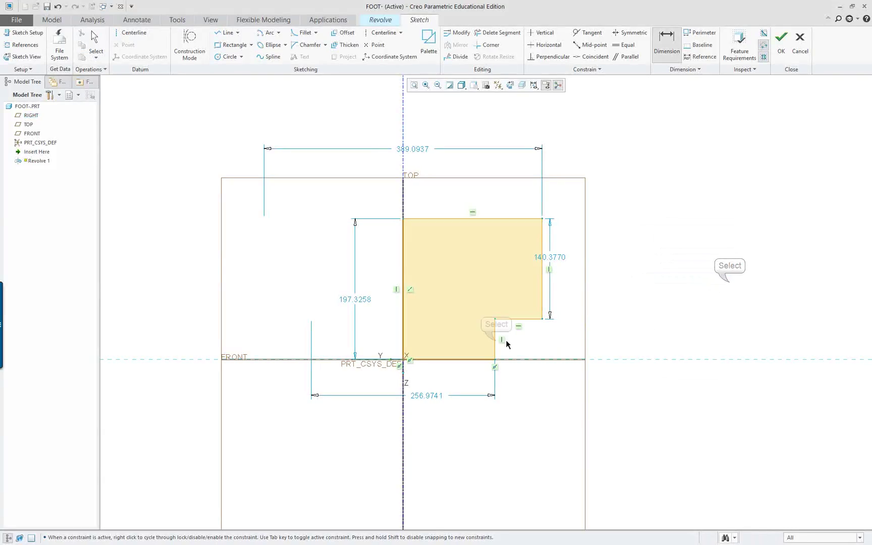
pyautogui.click(496, 342)
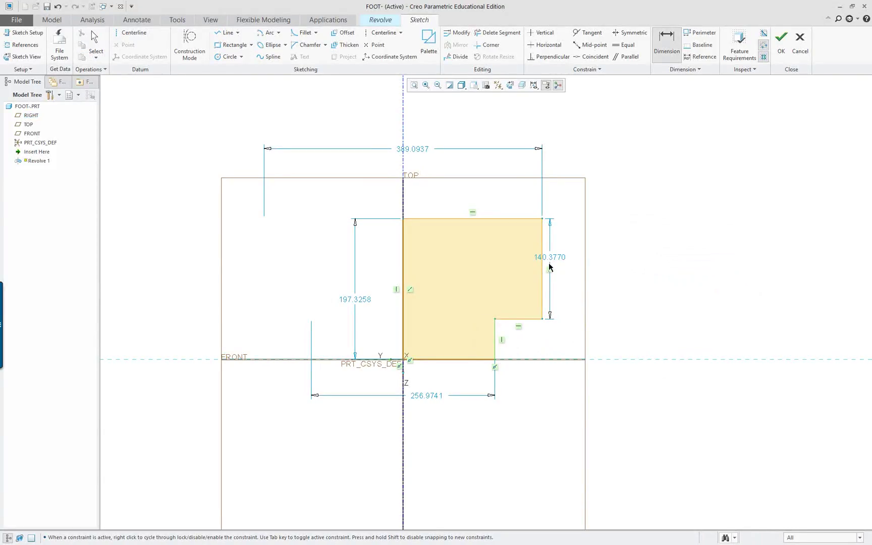
pyautogui.middleClick(604, 337)
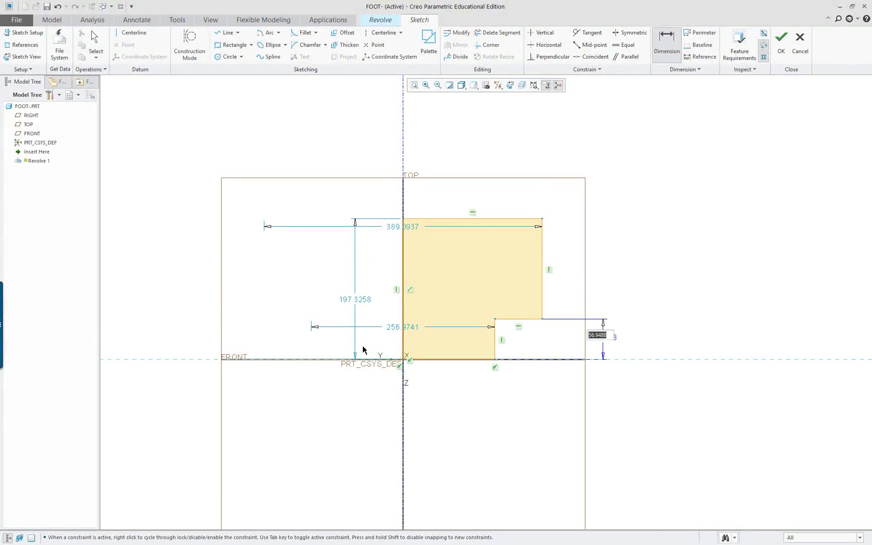
pyautogui.click(625, 261)
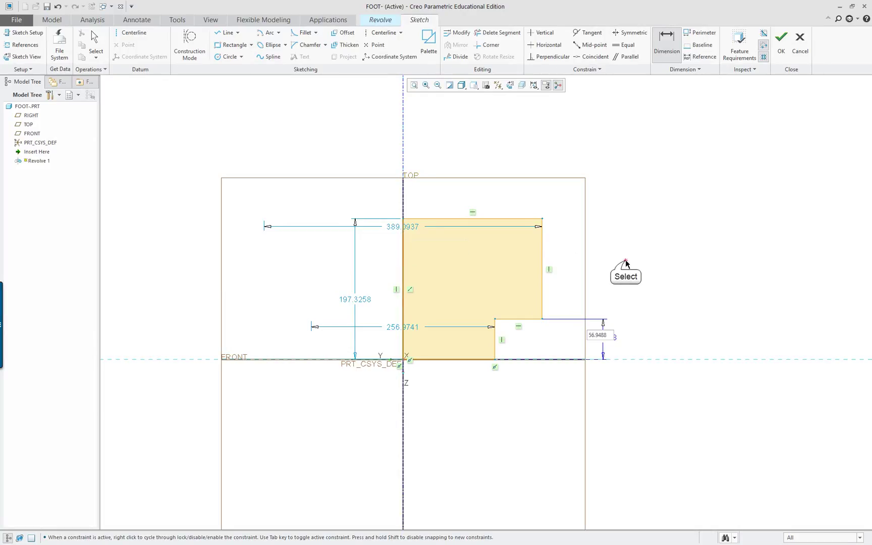
# Step: Move the larger diameter dimension above the sketched profile and the smaller diameter dimension below it so both are readable
pyautogui.middleClick(495, 206)
pyautogui.moveTo(402, 233); pyautogui.dragTo(403, 187)
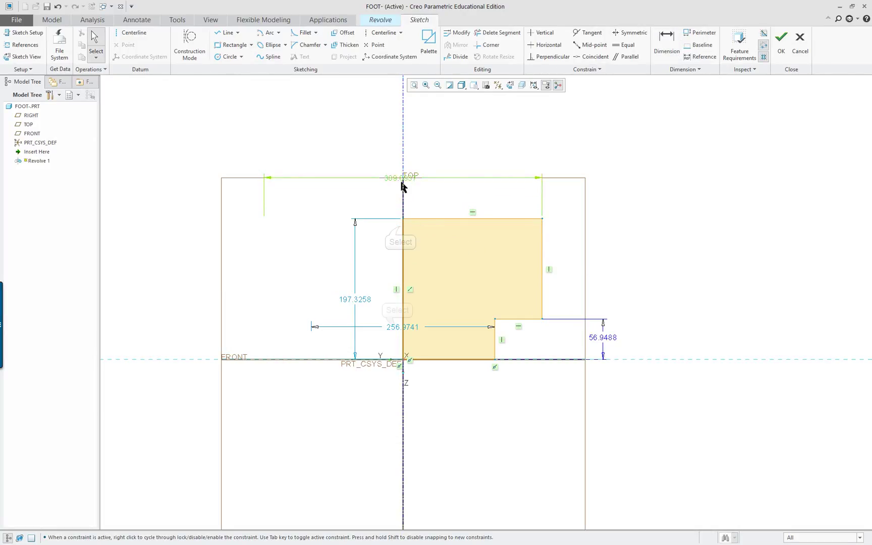
pyautogui.moveTo(406, 327); pyautogui.dragTo(411, 410)
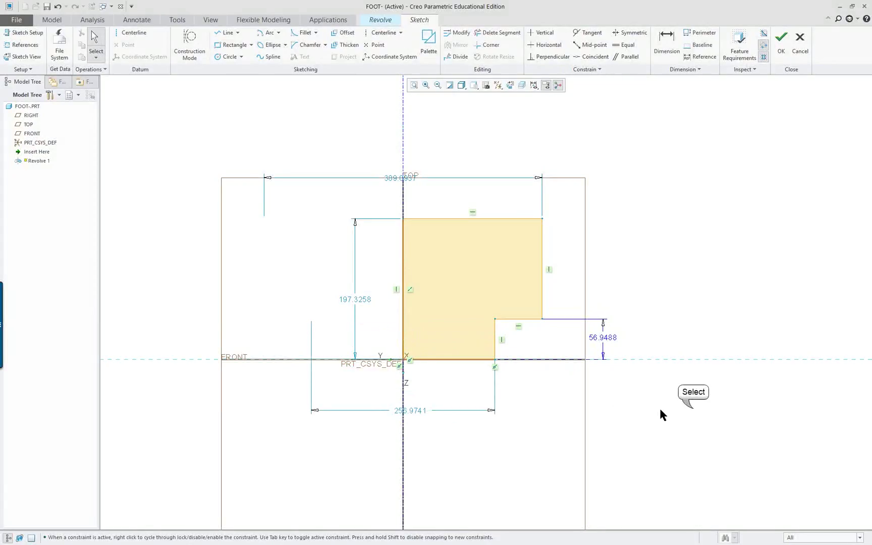
pyautogui.scroll(-1, 693, 405)
pyautogui.scroll(1, 694, 406)
pyautogui.scroll(-1, 693, 406)
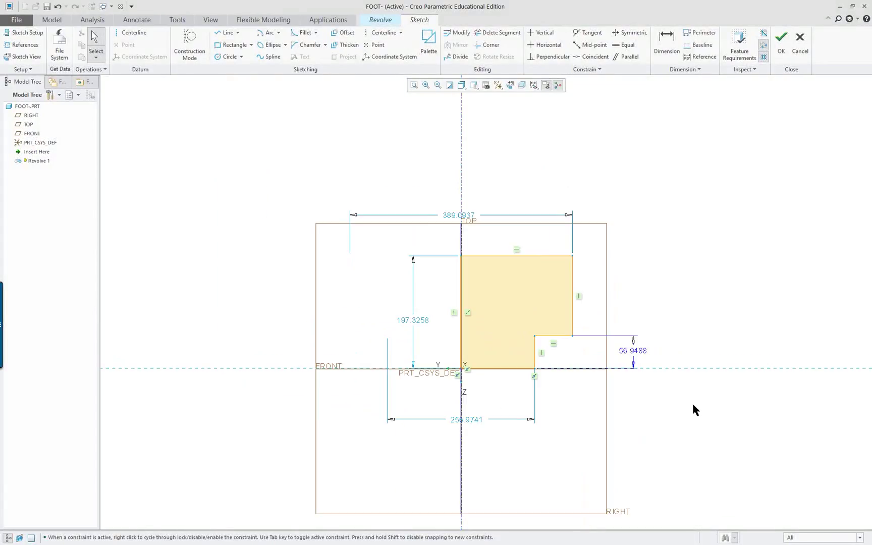
pyautogui.click(649, 345)
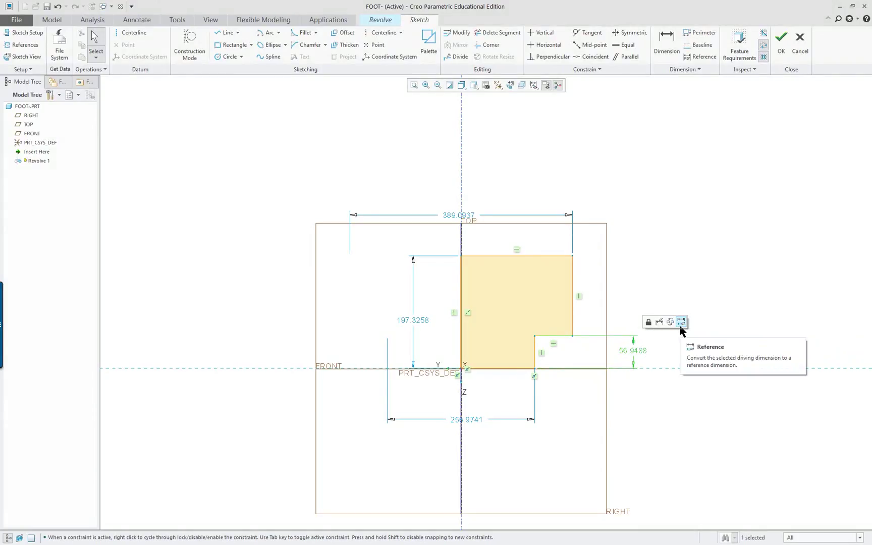
pyautogui.click(663, 350)
pyautogui.scroll(1, 711, 331)
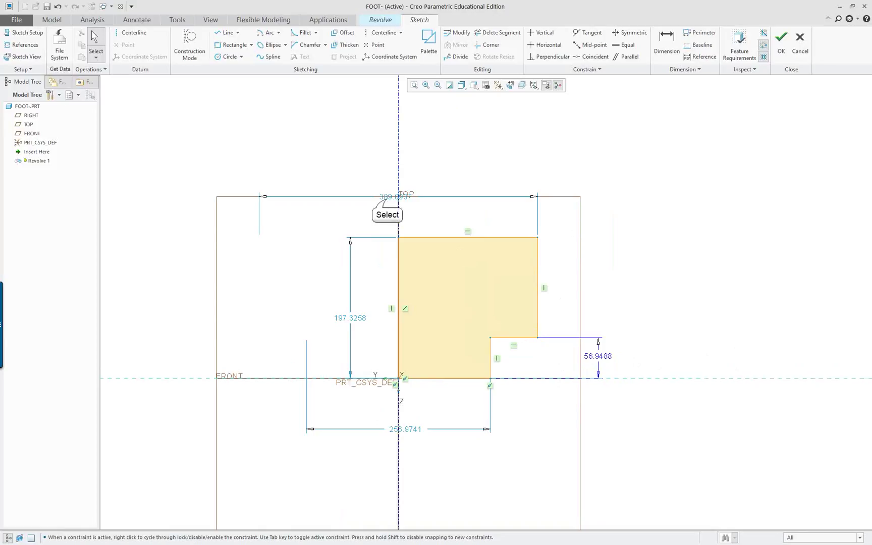
pyautogui.moveTo(387, 202); pyautogui.dragTo(388, 172)
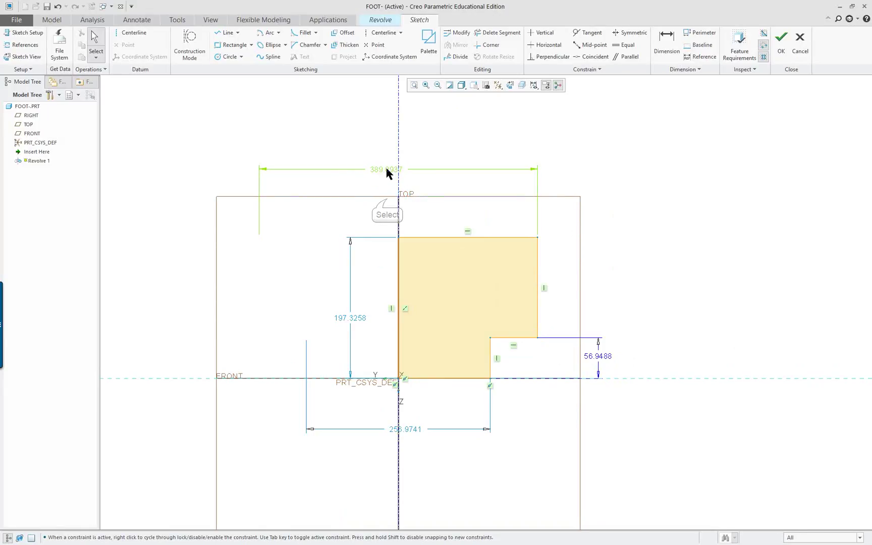
pyautogui.click(352, 317)
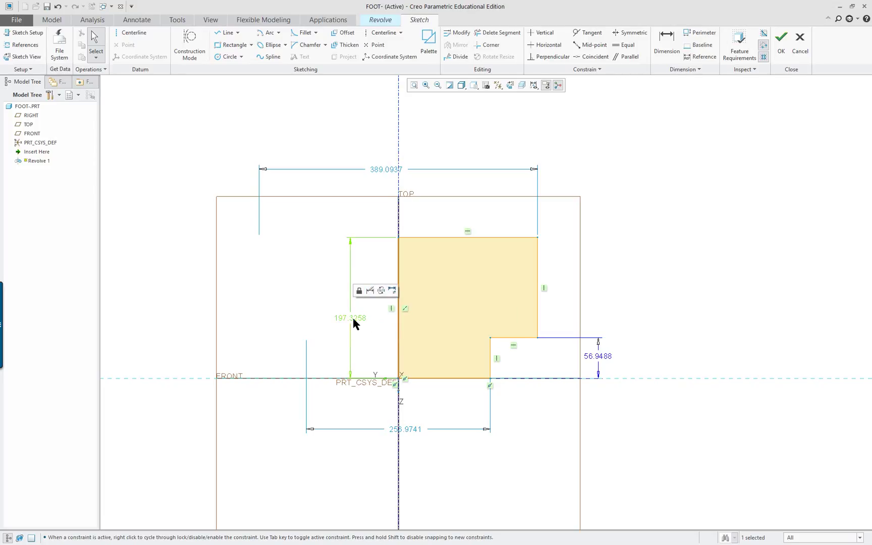
pyautogui.click(682, 253)
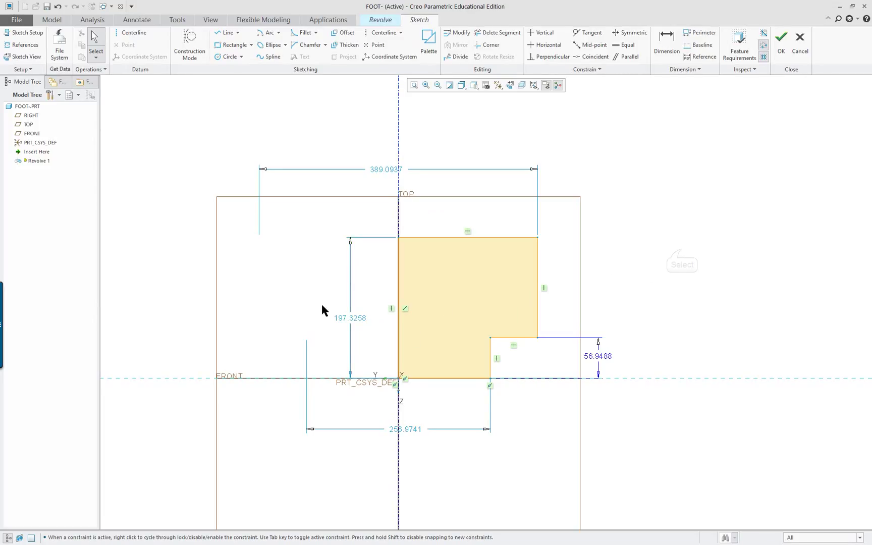
pyautogui.click(596, 359)
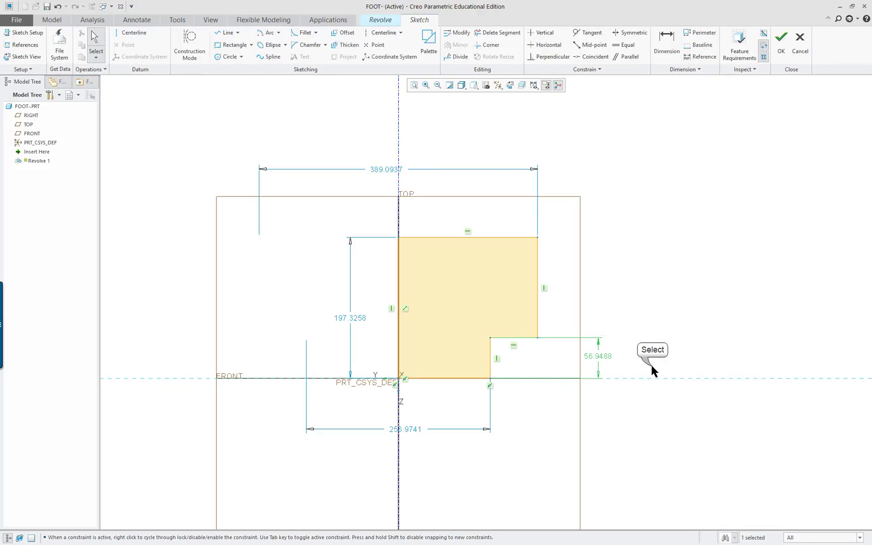
pyautogui.click(652, 366)
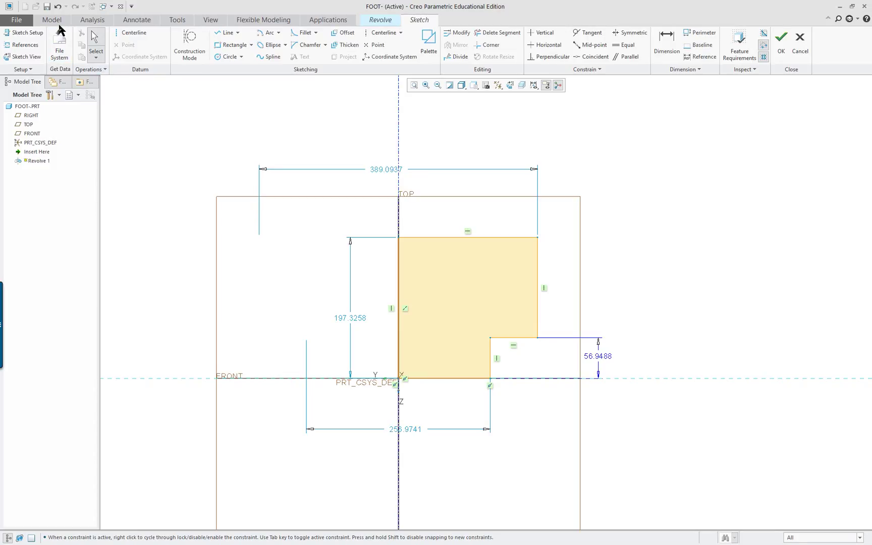
# Step: Undo the diameter dimension moves and the height dimension added to the smaller-diameter step
pyautogui.click(58, 8)
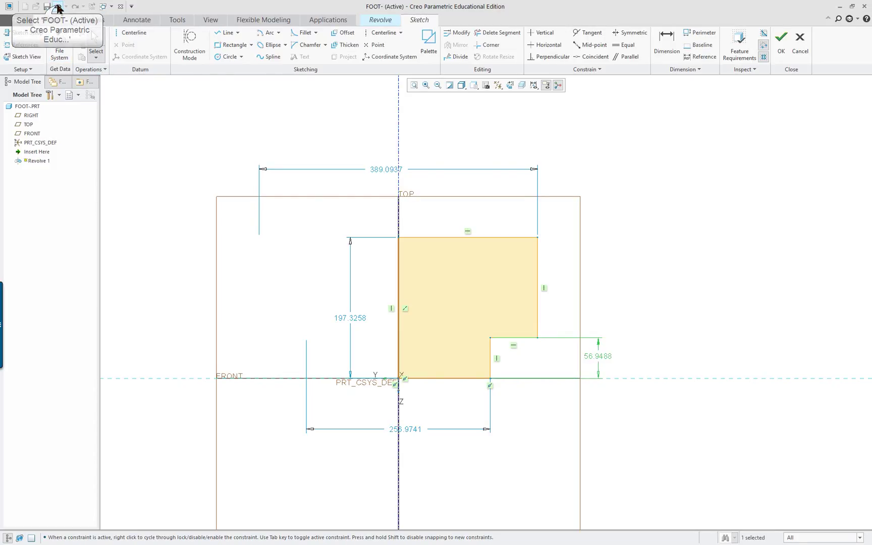
pyautogui.click(58, 8)
pyautogui.click(58, 8)
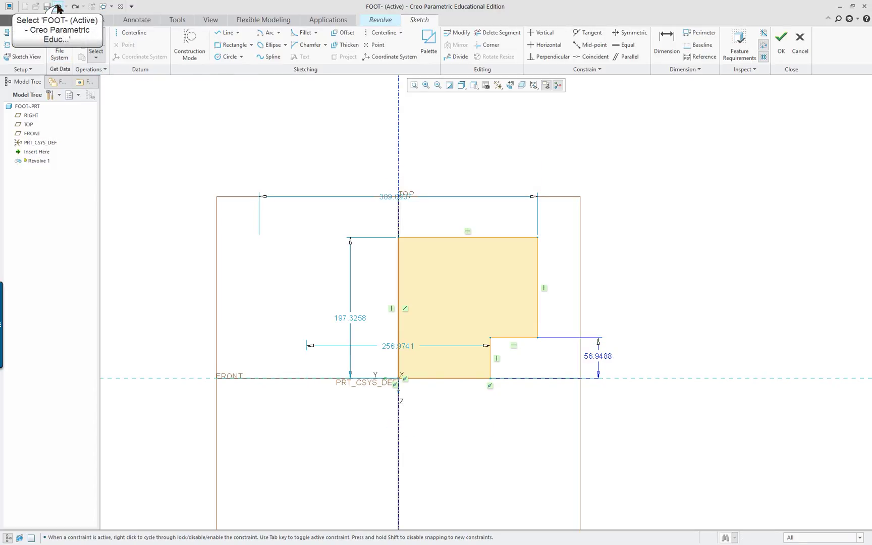
pyautogui.click(58, 8)
pyautogui.click(58, 8)
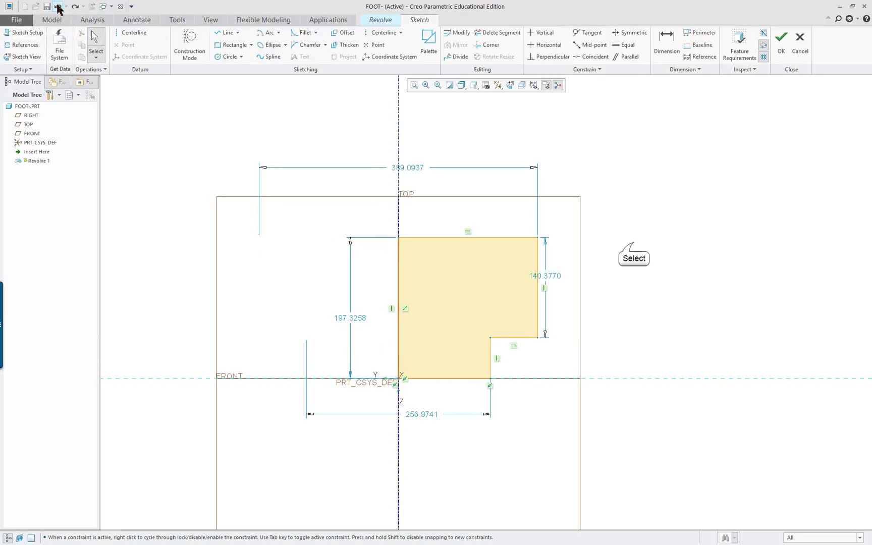
# Step: Move the larger-diameter section's height dimension outside the profile, and convert the overall height dimension to strong, keeping its value
pyautogui.moveTo(546, 278); pyautogui.dragTo(624, 282)
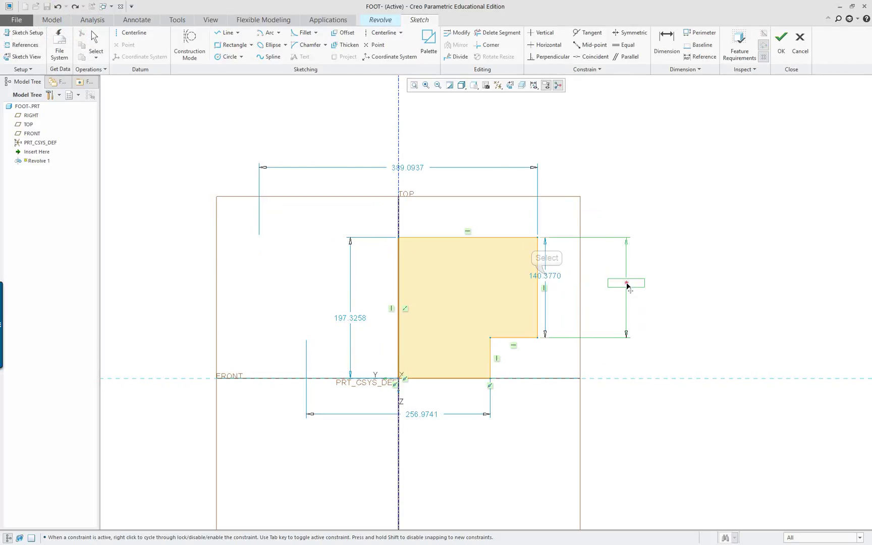
pyautogui.click(353, 317)
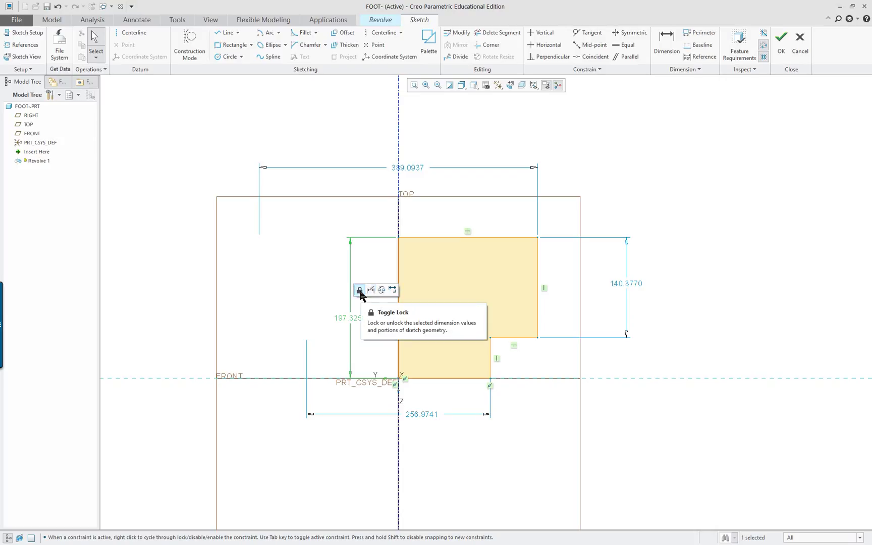
pyautogui.click(393, 290)
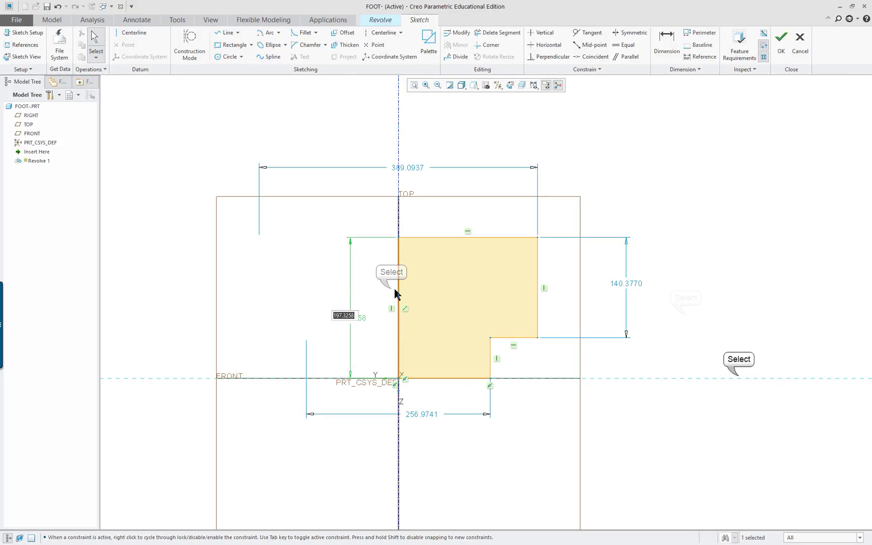
pyautogui.click(737, 376)
pyautogui.rightClick(632, 284)
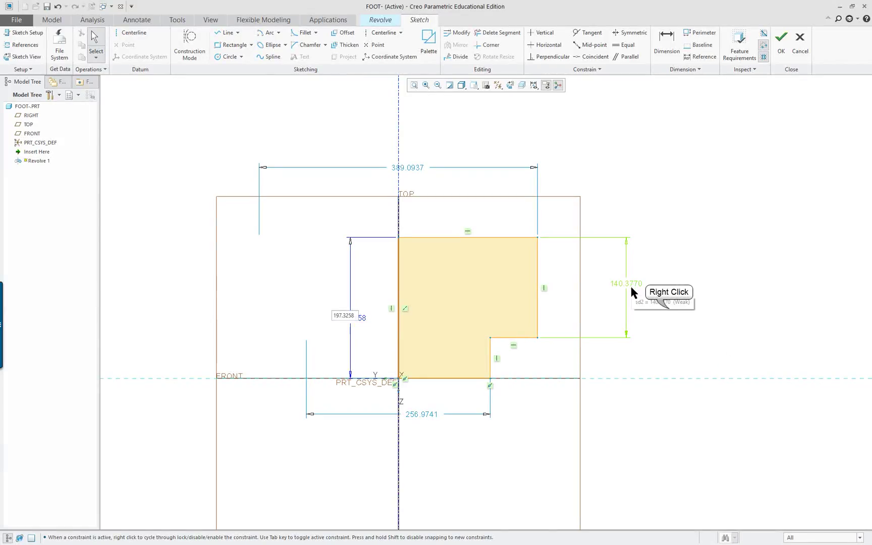
pyautogui.click(783, 326)
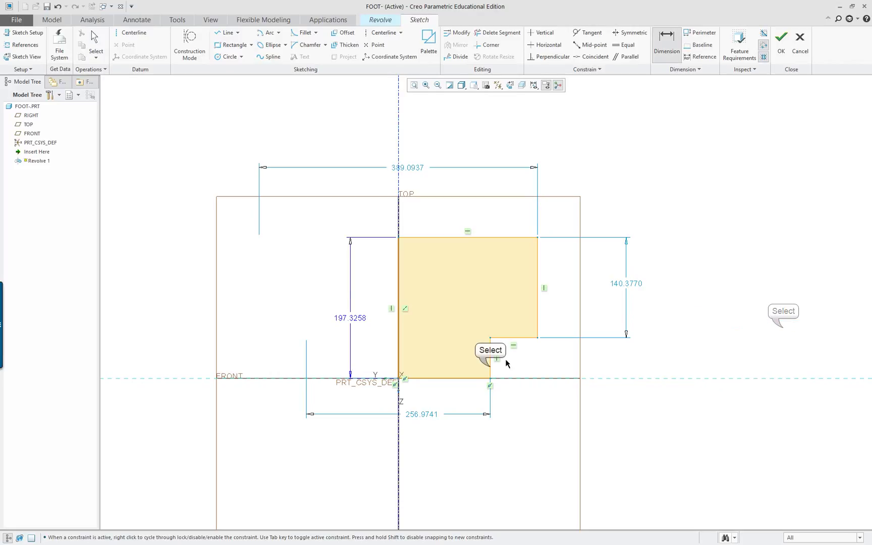
# Step: Dimension the height of the smaller-diameter step outside the profile, and move both diameter dimensions clear of the sketched shape
pyautogui.middleClick(611, 364)
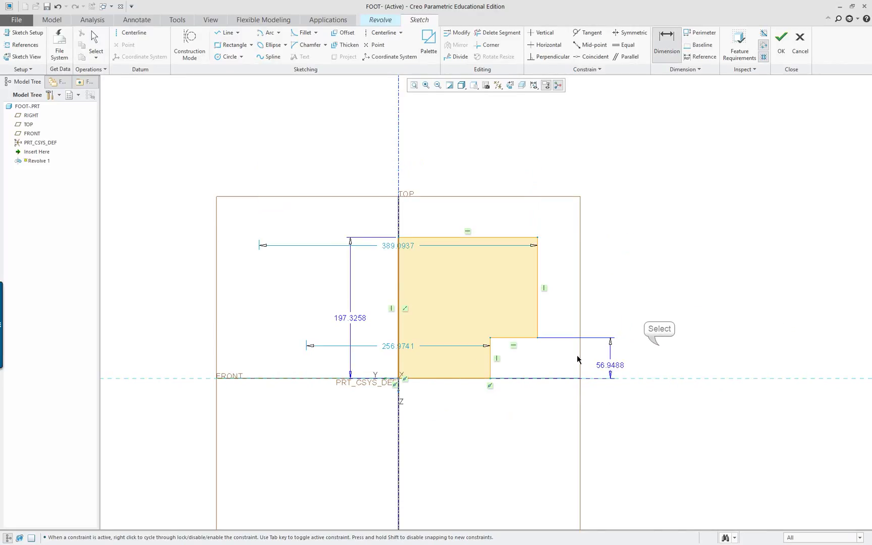
pyautogui.click(384, 356)
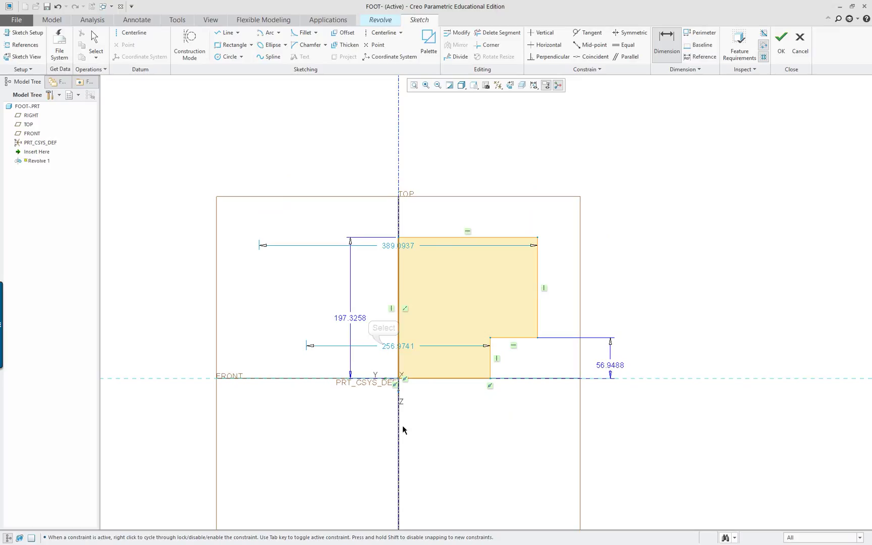
pyautogui.middleClick(661, 354)
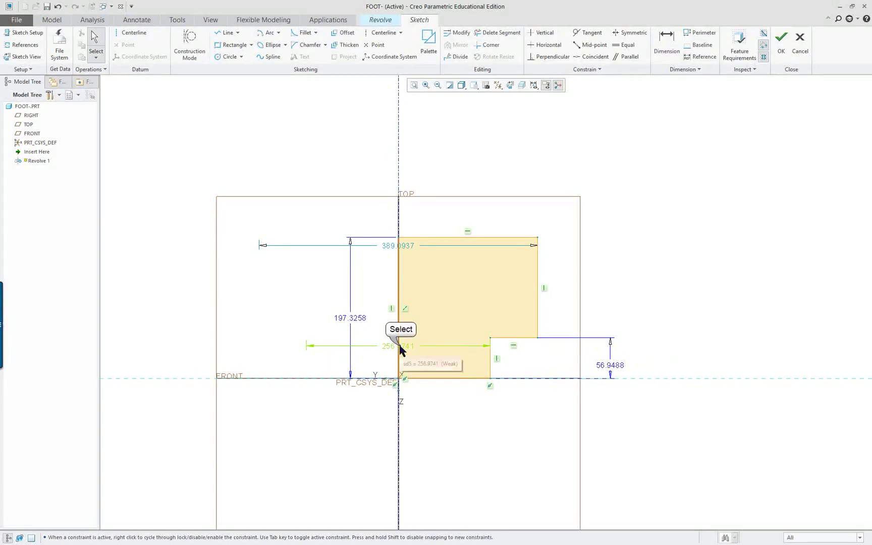
pyautogui.moveTo(393, 348)
pyautogui.mouseDown()
pyautogui.moveTo(402, 384)
pyautogui.moveTo(425, 414)
pyautogui.mouseUp()
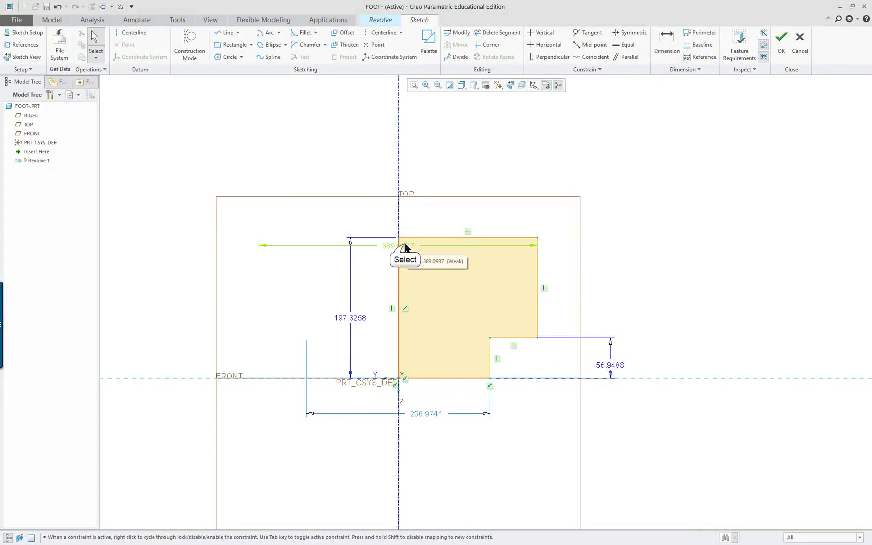
pyautogui.moveTo(404, 247)
pyautogui.mouseDown()
pyautogui.moveTo(403, 185)
pyautogui.moveTo(413, 156)
pyautogui.mouseUp()
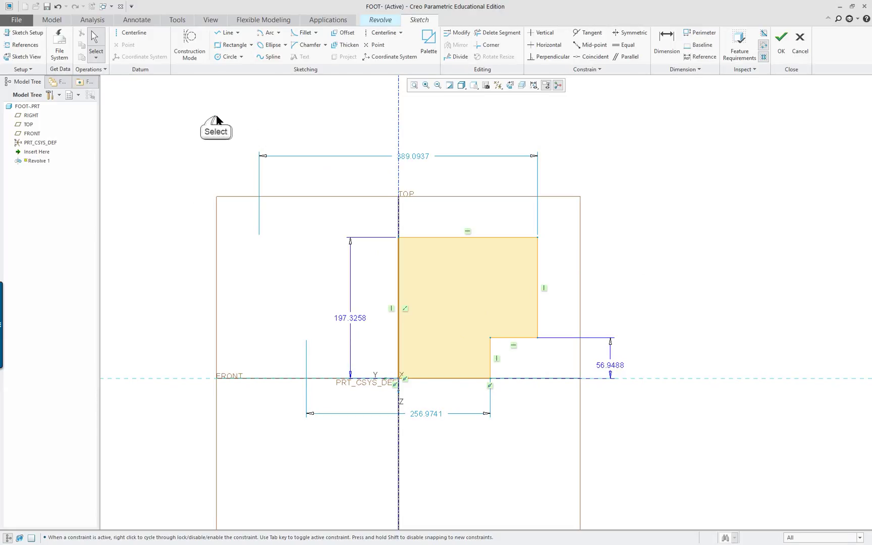
# Step: Select the whole sketch and open its four dimensions for modification together, enlarging the dialog and moving it clear of the profile
pyautogui.moveTo(215, 115)
pyautogui.mouseDown()
pyautogui.moveTo(308, 210)
pyautogui.moveTo(651, 401)
pyautogui.moveTo(648, 437)
pyautogui.mouseUp()
pyautogui.rightClick(598, 297)
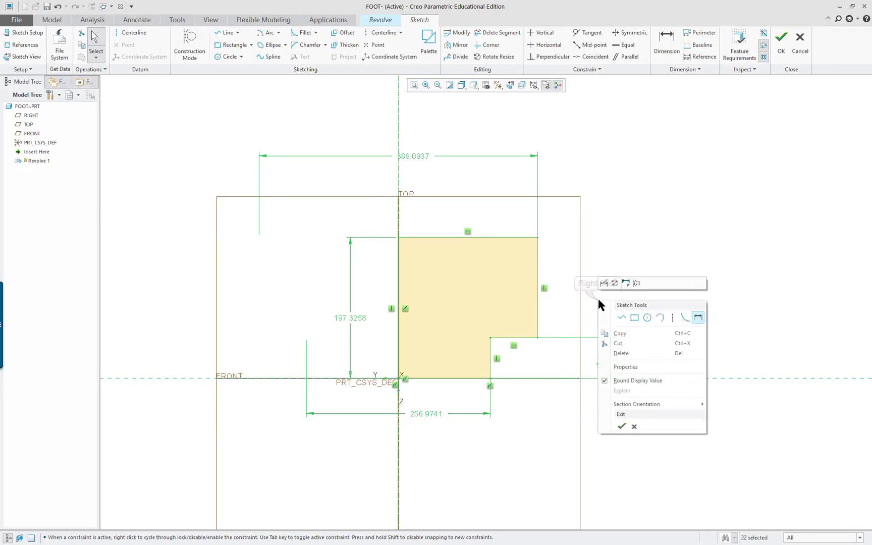
pyautogui.click(605, 283)
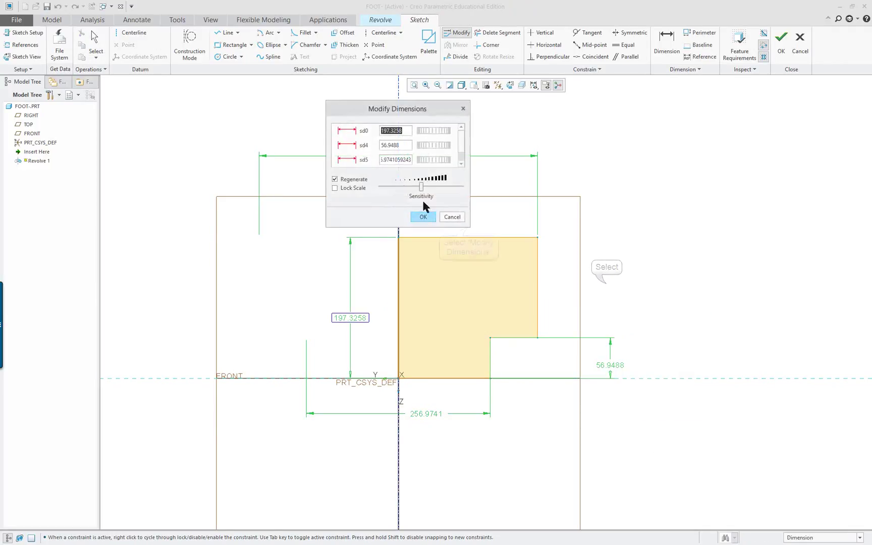
pyautogui.moveTo(469, 227); pyautogui.dragTo(506, 302)
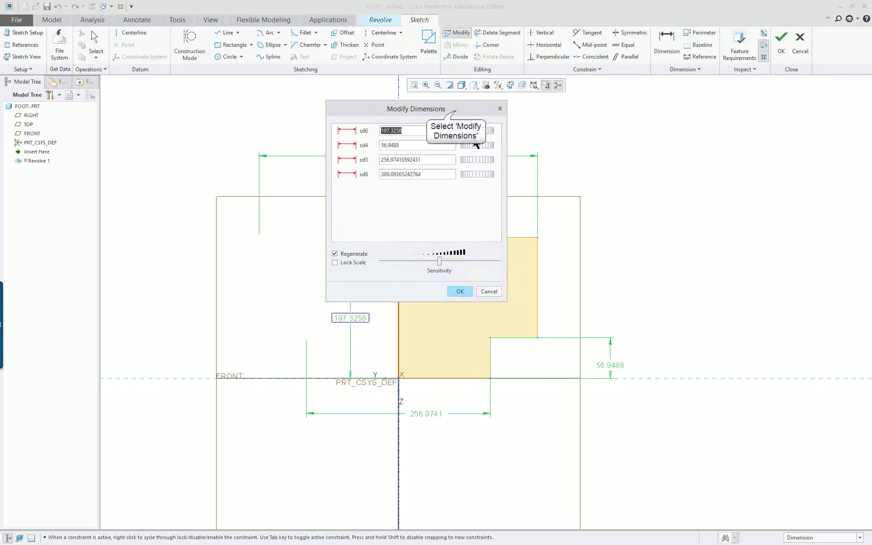
pyautogui.moveTo(457, 109); pyautogui.dragTo(740, 132)
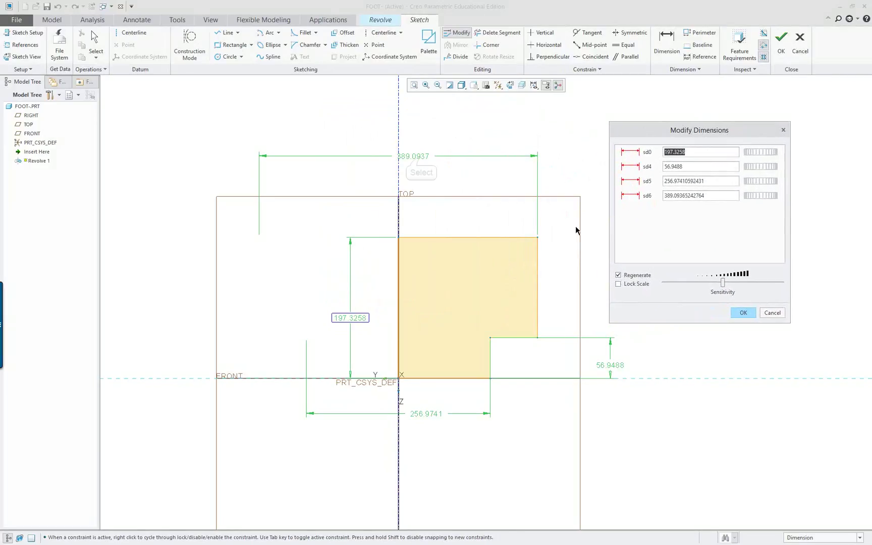
# Step: Try setting the larger diameter to 1.25 before enabling Lock Scale, and undo the change
pyautogui.click(421, 156)
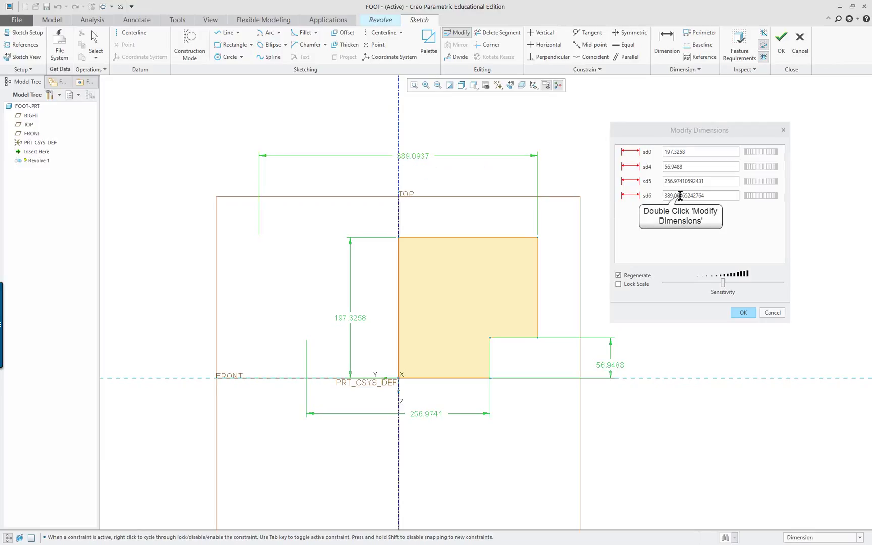
pyautogui.doubleClick(680, 196)
pyautogui.write('1.25')
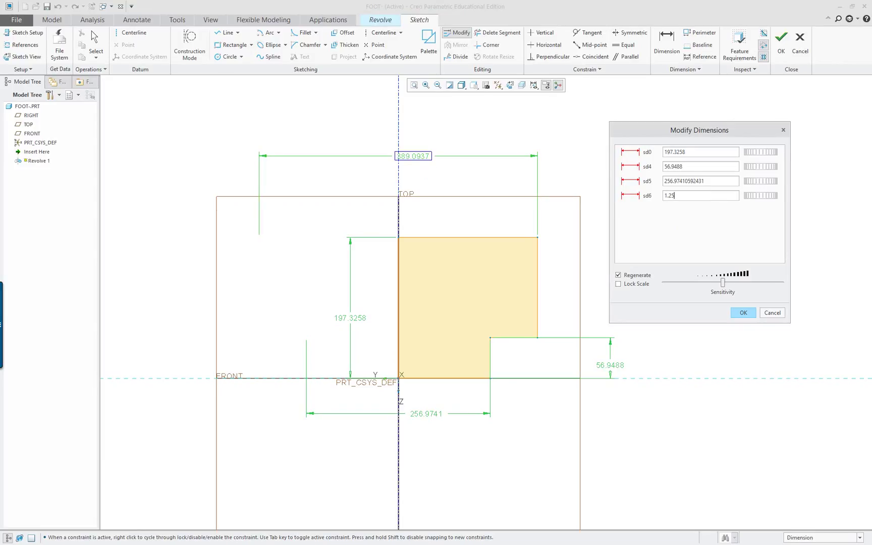
pyautogui.click(619, 283)
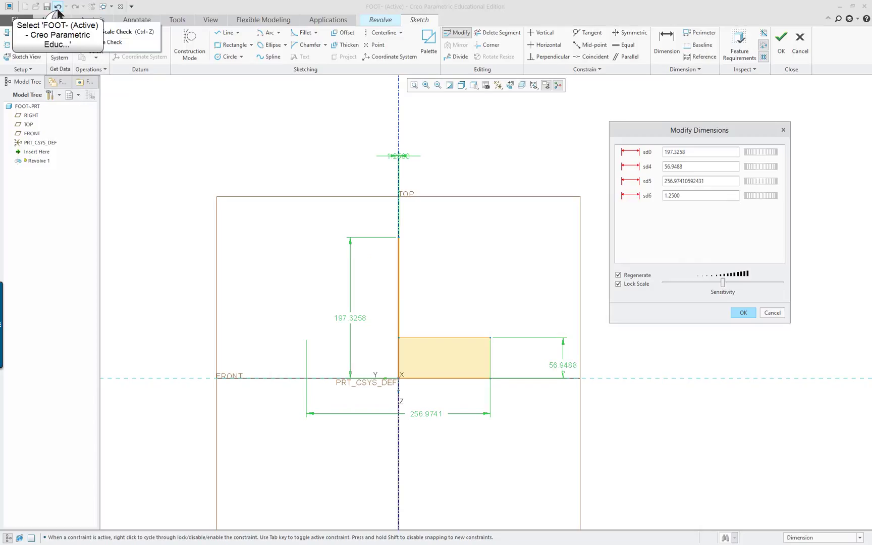
pyautogui.click(57, 9)
pyautogui.click(58, 9)
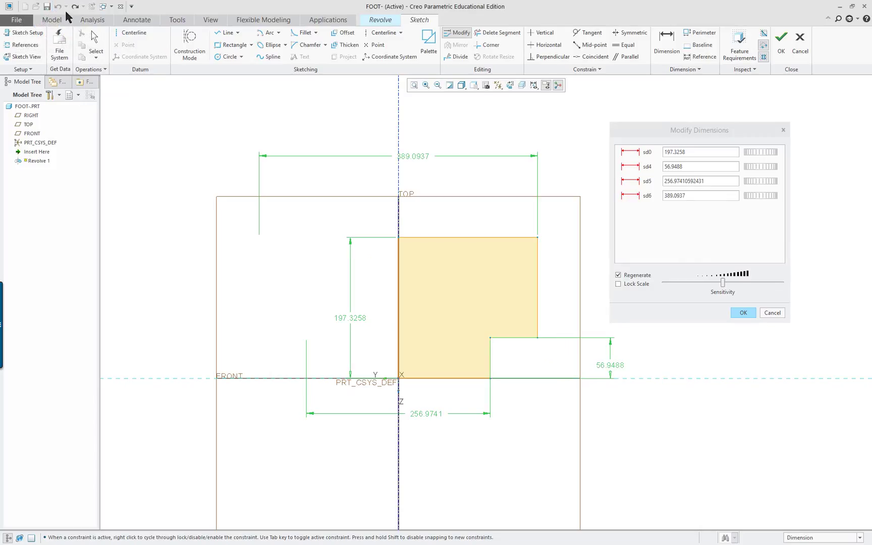
# Step: Enable Lock Scale and set the larger diameter to 1.25 so the whole profile scales proportionally, accepting the modified dimensions
pyautogui.click(619, 283)
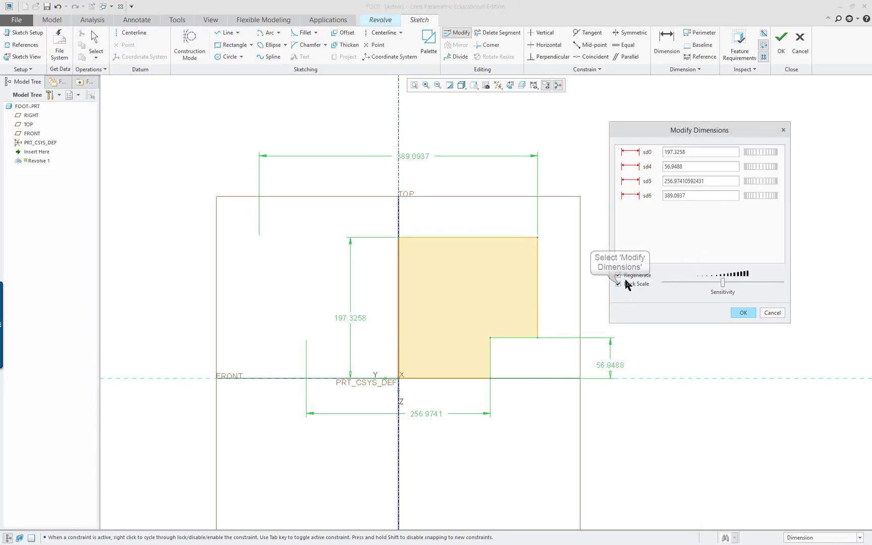
pyautogui.doubleClick(679, 197)
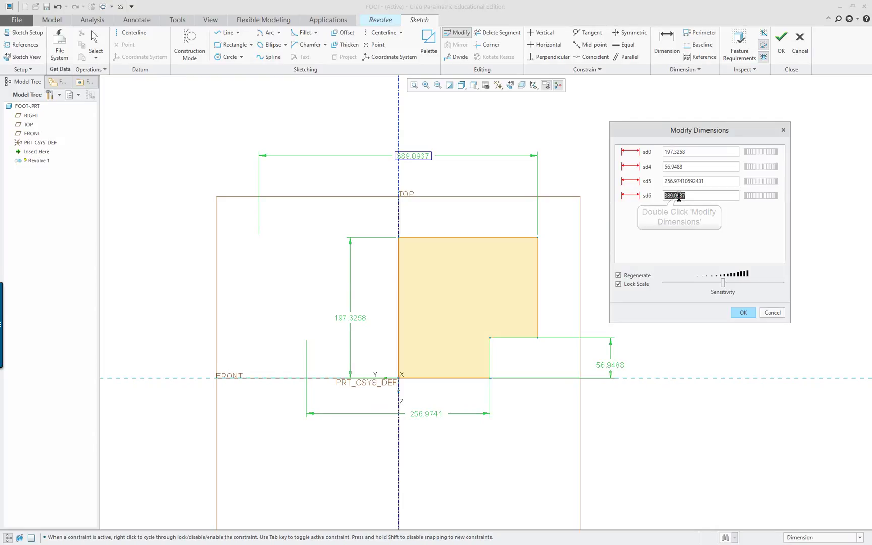
pyautogui.write('1.2500')
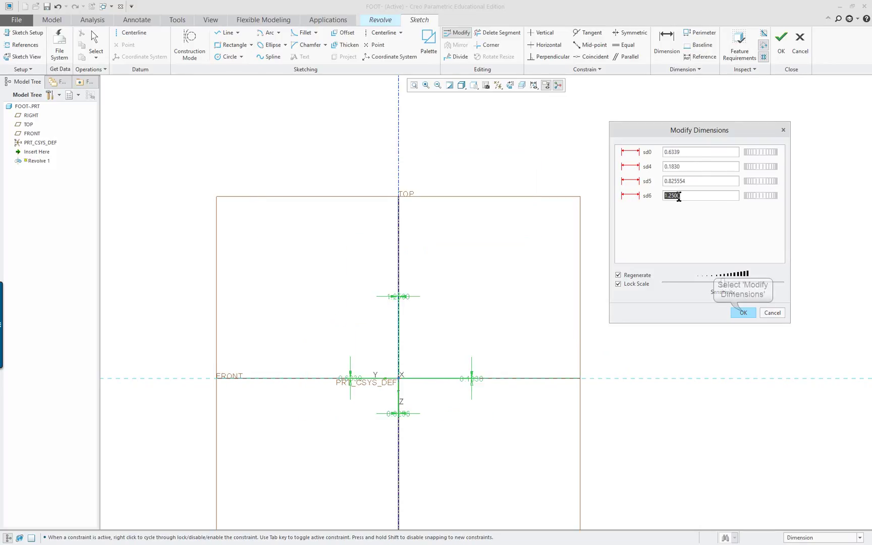
pyautogui.click(742, 312)
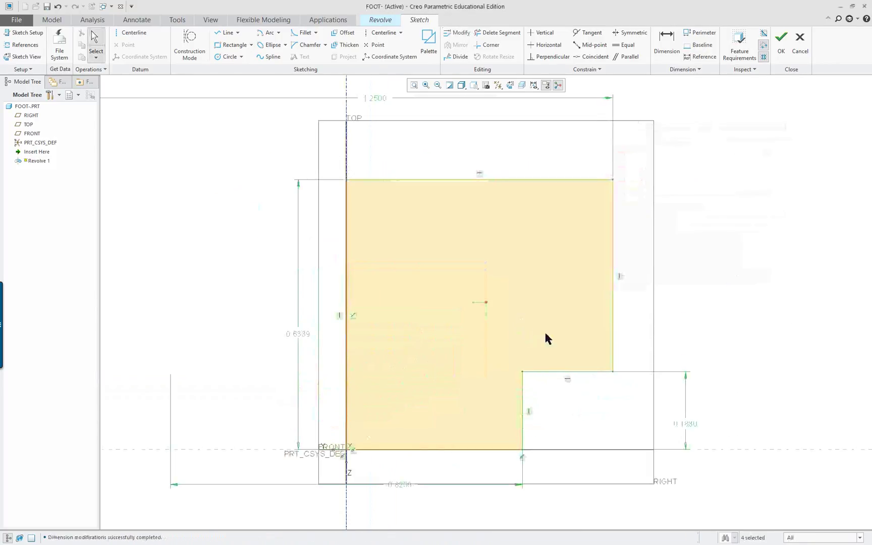
pyautogui.scroll(-1, 694, 339)
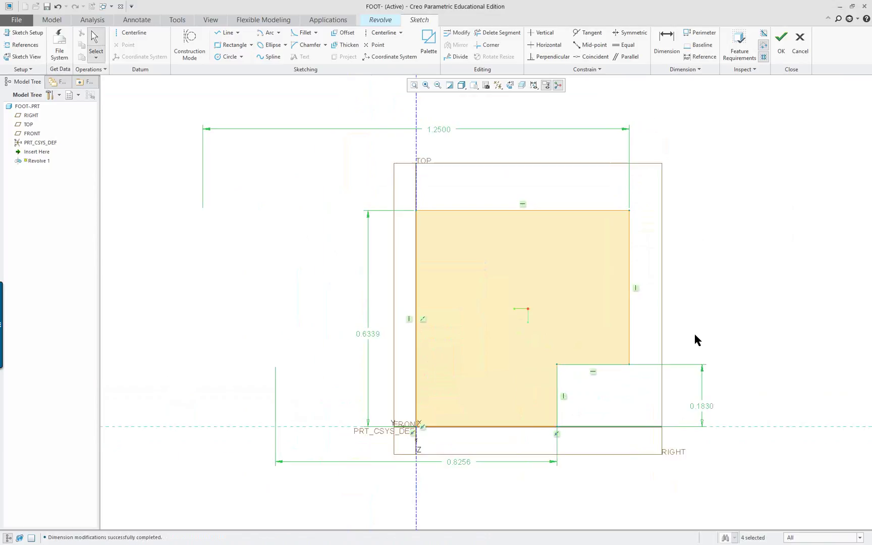
pyautogui.click(441, 129)
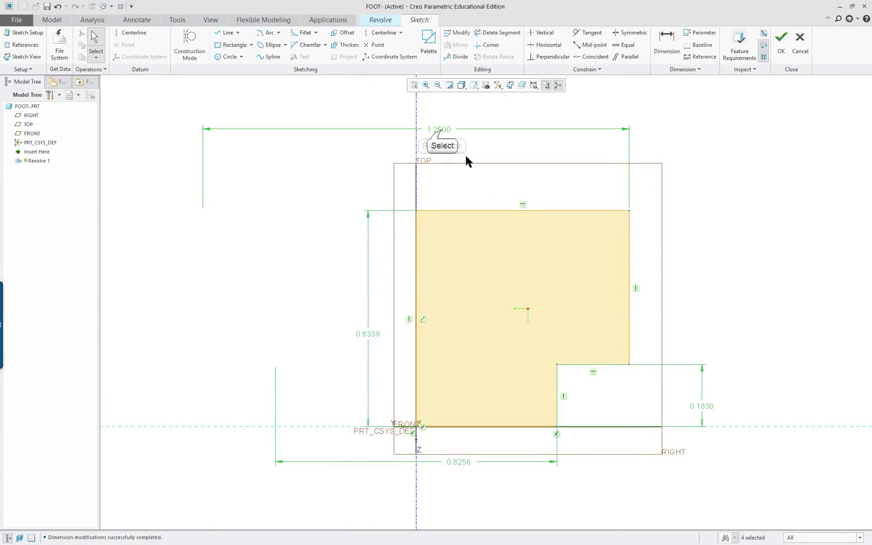
pyautogui.rightClick(442, 132)
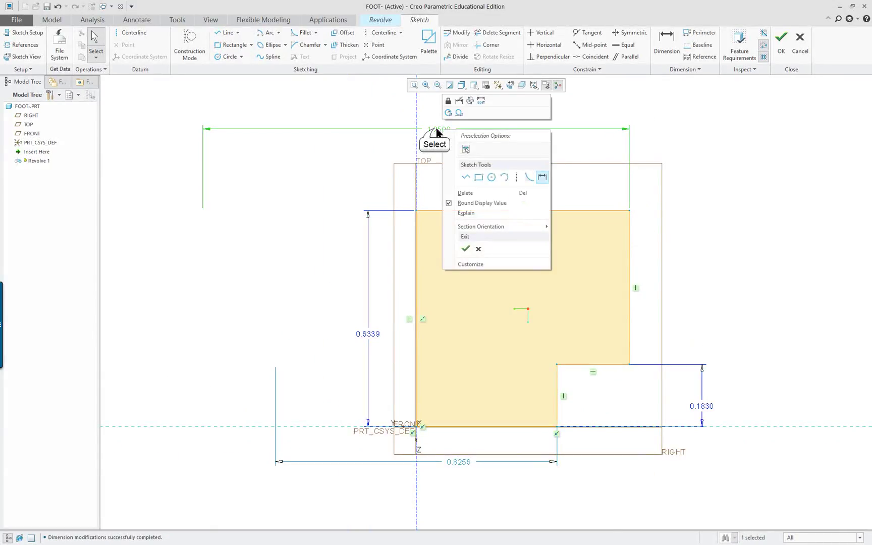
pyautogui.click(435, 130)
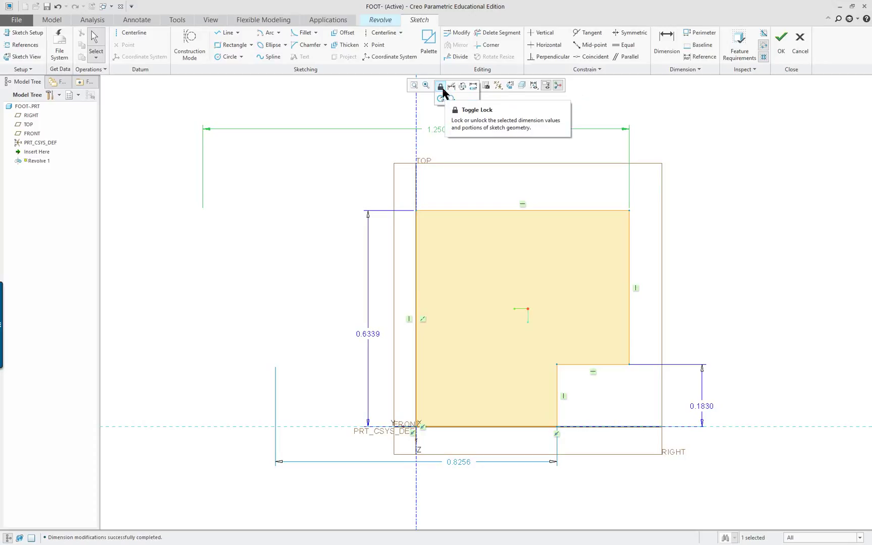
pyautogui.click(764, 167)
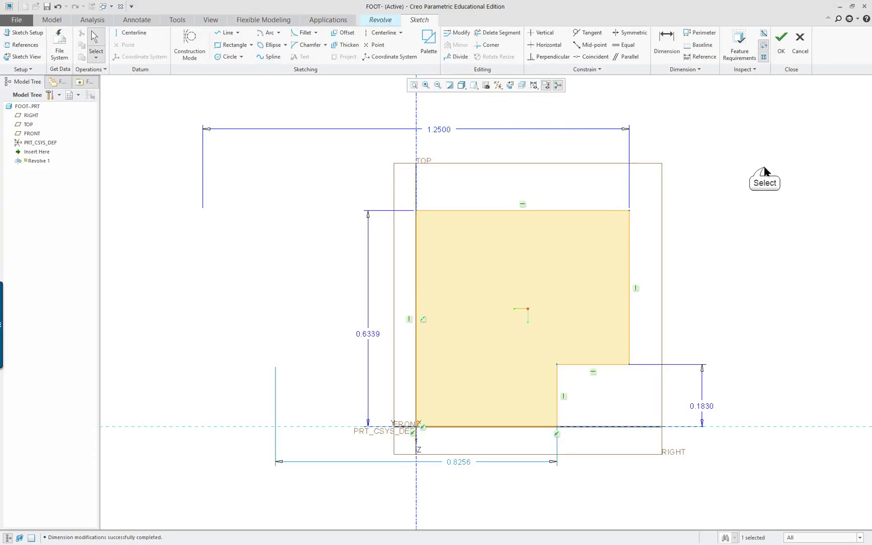
# Step: Set the height of the smaller-diameter step to 0.25, consulting the Clamp Foot drawing in the Acrobat Reader PDF
pyautogui.doubleClick(705, 411)
pyautogui.hotkey('alt', 'Tab')
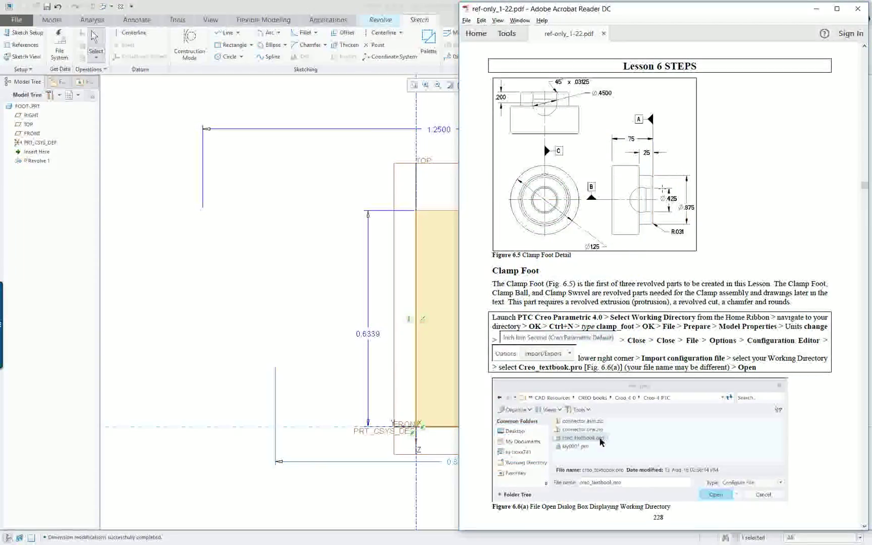
pyautogui.hotkey('alt', 'Tab')
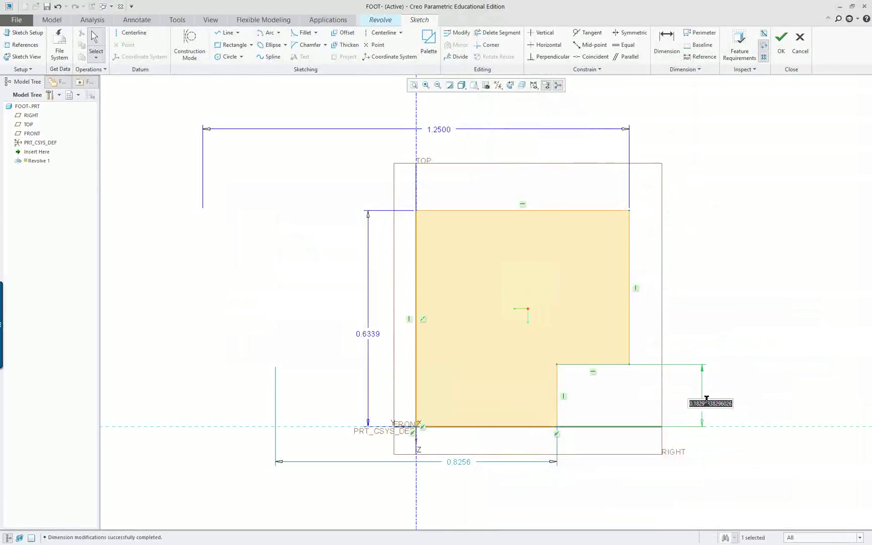
pyautogui.write('0.25')
pyautogui.press('Return')
# Step: Set the profile's overall height to 0.75 and the smaller diameter to 0.875, checking the sizes against the Clamp Foot drawing
pyautogui.doubleClick(301, 334)
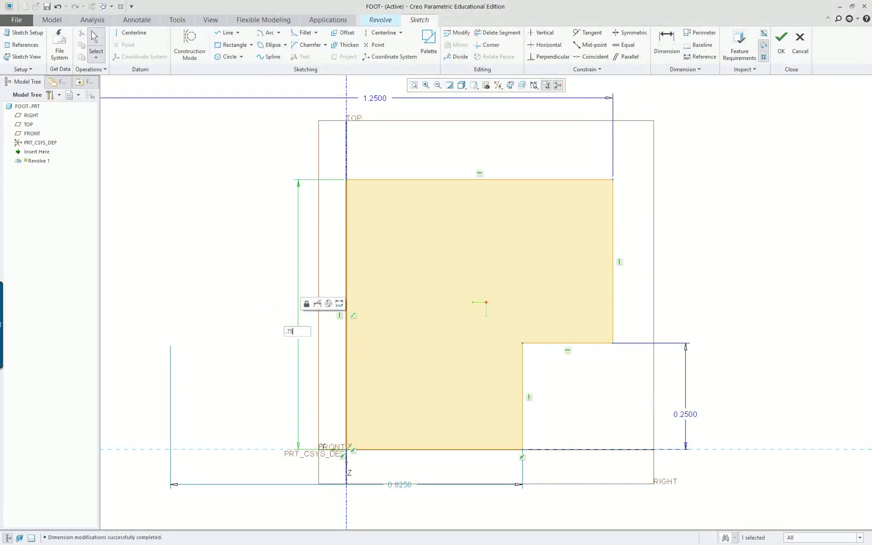
pyautogui.write('.75')
pyautogui.press('Return')
pyautogui.doubleClick(410, 483)
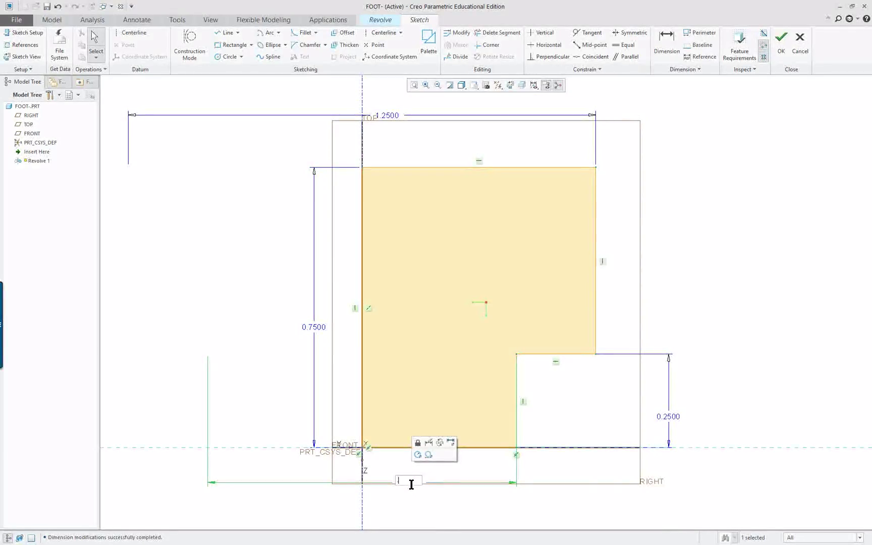
pyautogui.press('Return')
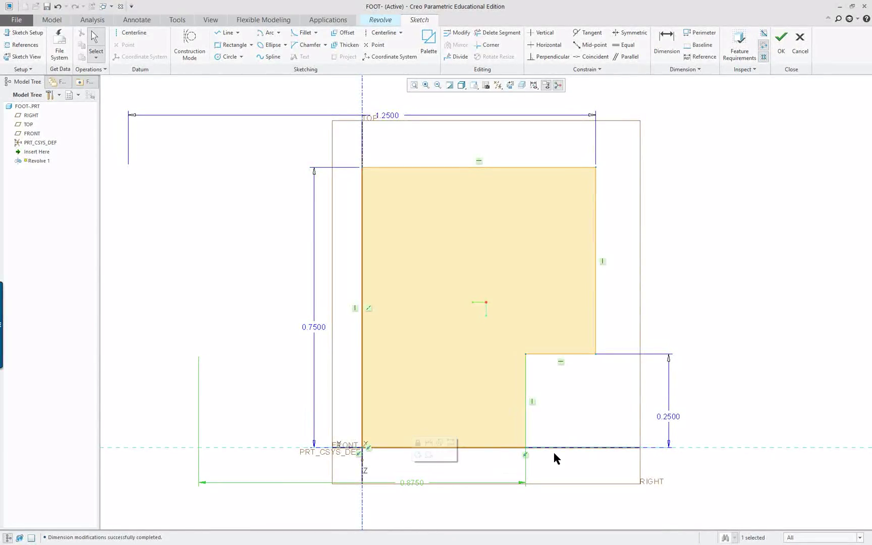
pyautogui.hotkey('alt', 'Tab')
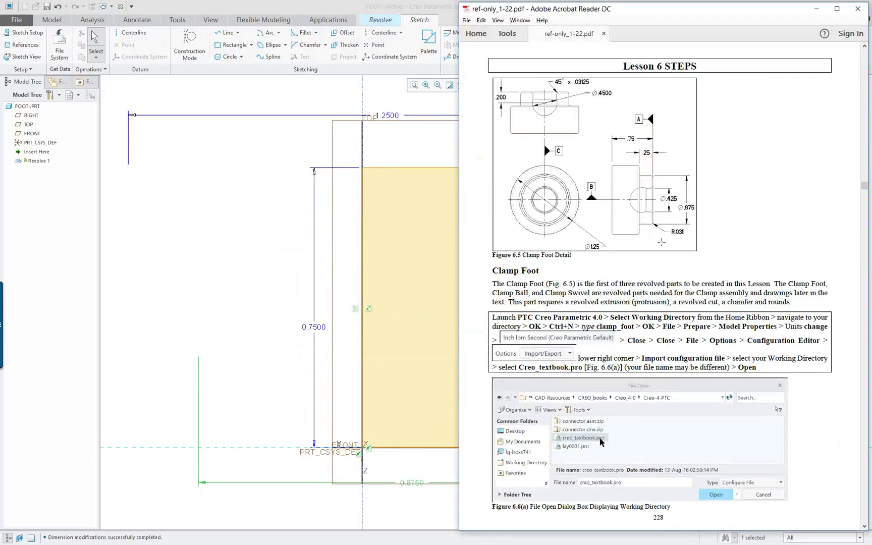
pyautogui.hotkey('alt', 'Tab')
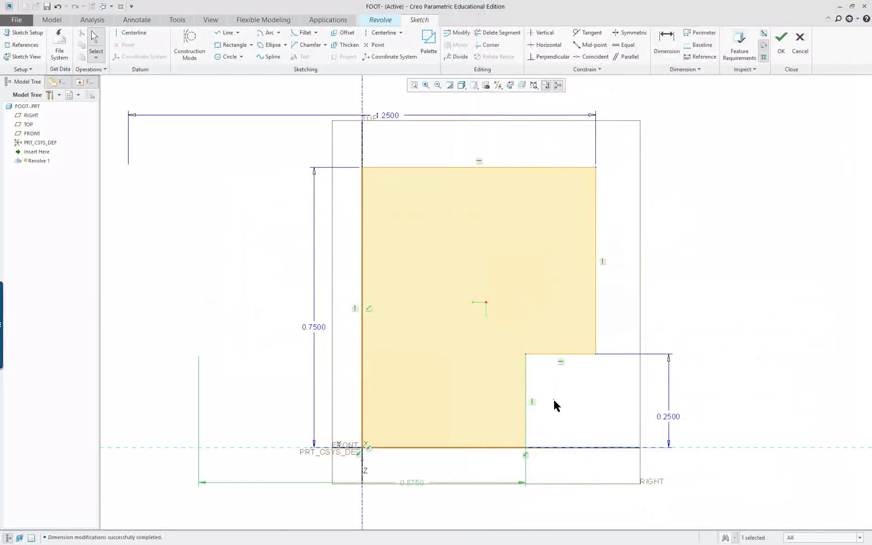
# Step: Finish the stepped profile sketch and complete the 360-degree revolve as a solid
pyautogui.scroll(1, 554, 403)
pyautogui.moveTo(567, 415); pyautogui.dragTo(543, 425, button='middle')
pyautogui.rightClick(541, 426)
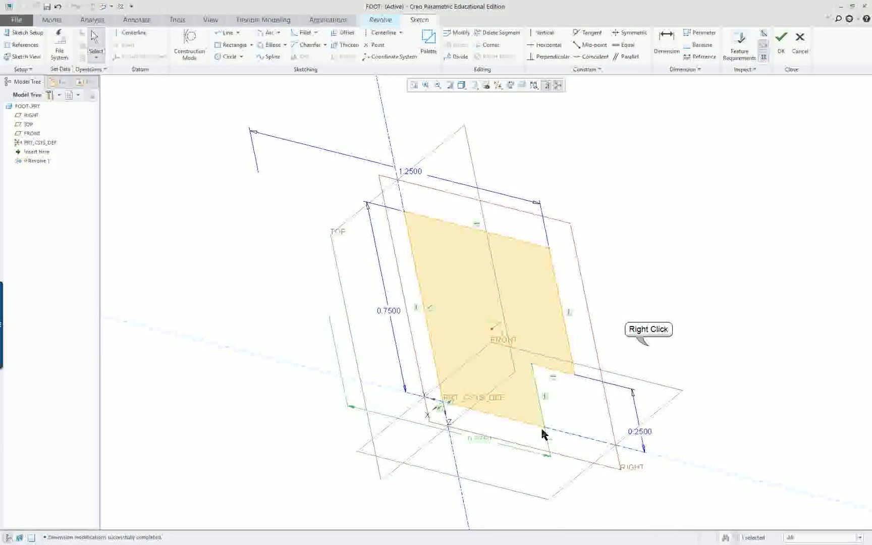
pyautogui.rightClick(649, 346)
pyautogui.click(673, 437)
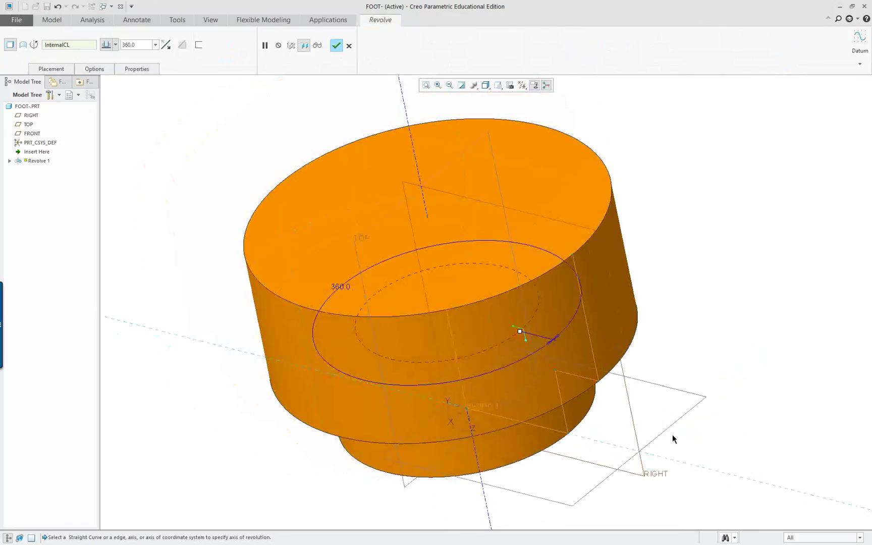
pyautogui.middleClick(587, 429)
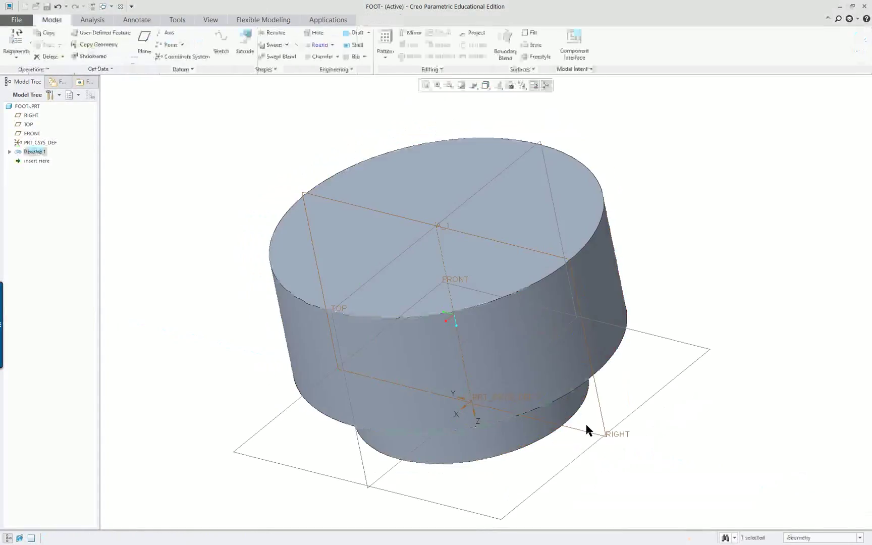
# Step: Set the default model orientation to Isometric for the current session only, without saving to a configuration file, and deselect the revolve
pyautogui.moveTo(578, 444); pyautogui.dragTo(440, 401, button='middle')
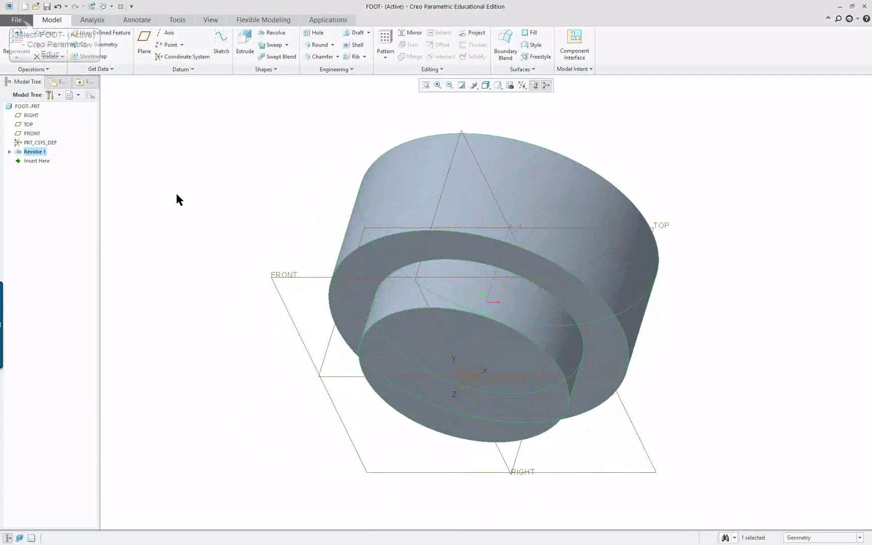
pyautogui.click(16, 19)
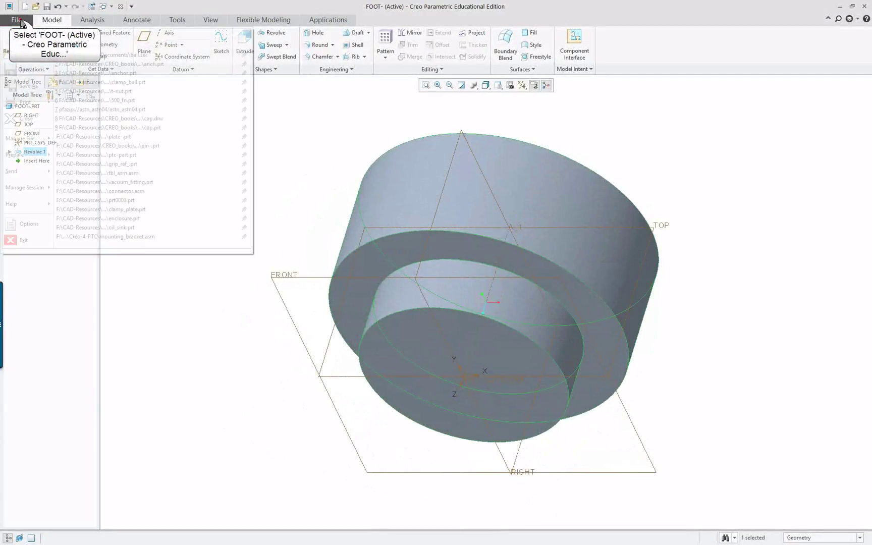
pyautogui.click(33, 225)
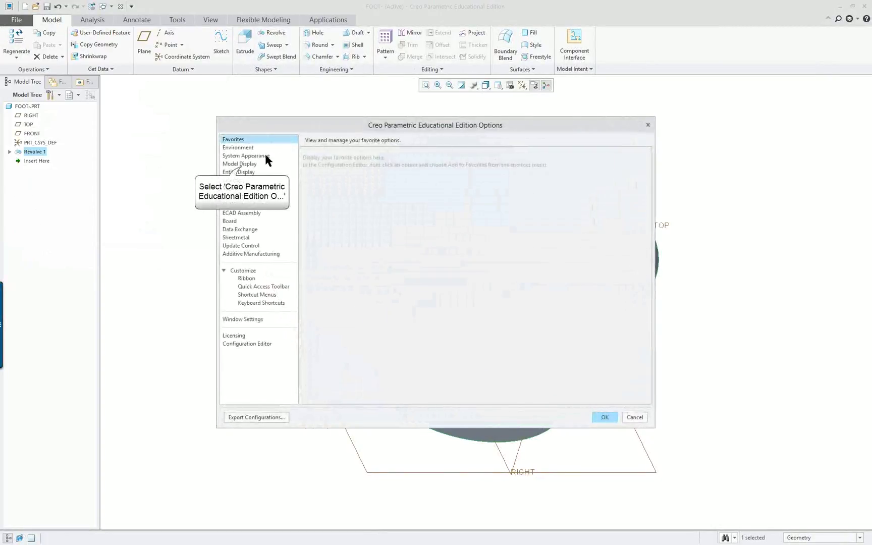
pyautogui.click(242, 164)
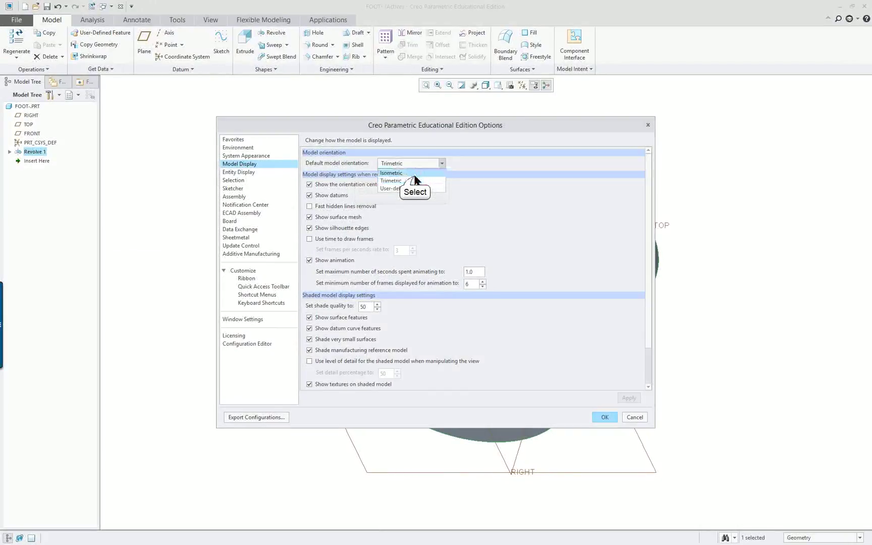
pyautogui.click(404, 173)
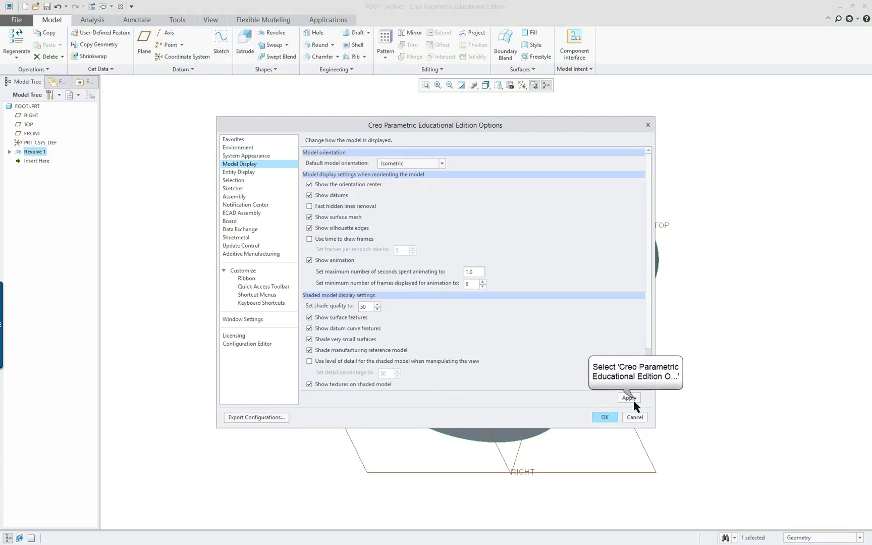
pyautogui.click(629, 398)
pyautogui.click(609, 420)
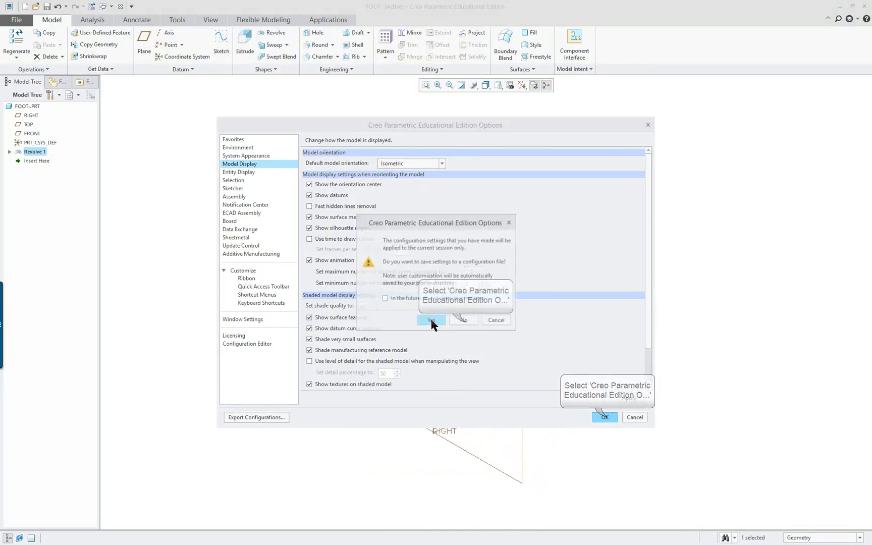
pyautogui.click(465, 326)
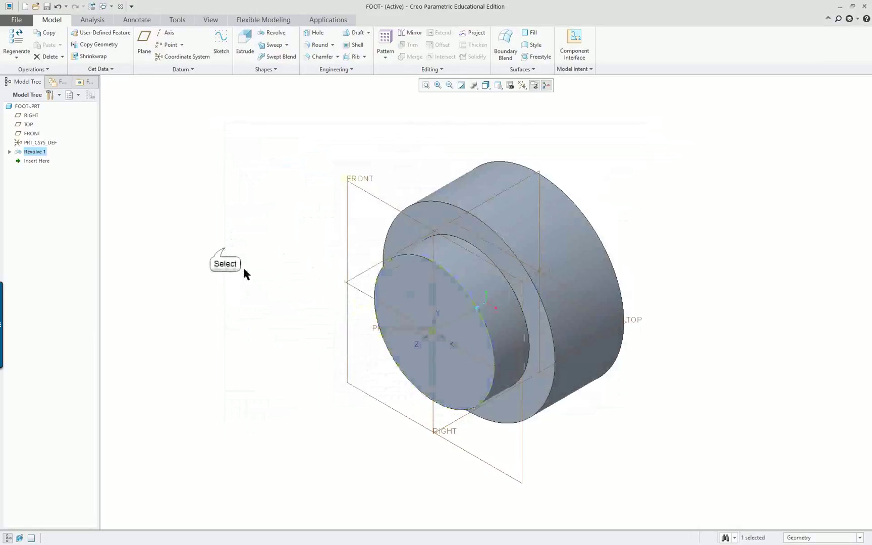
pyautogui.click(223, 247)
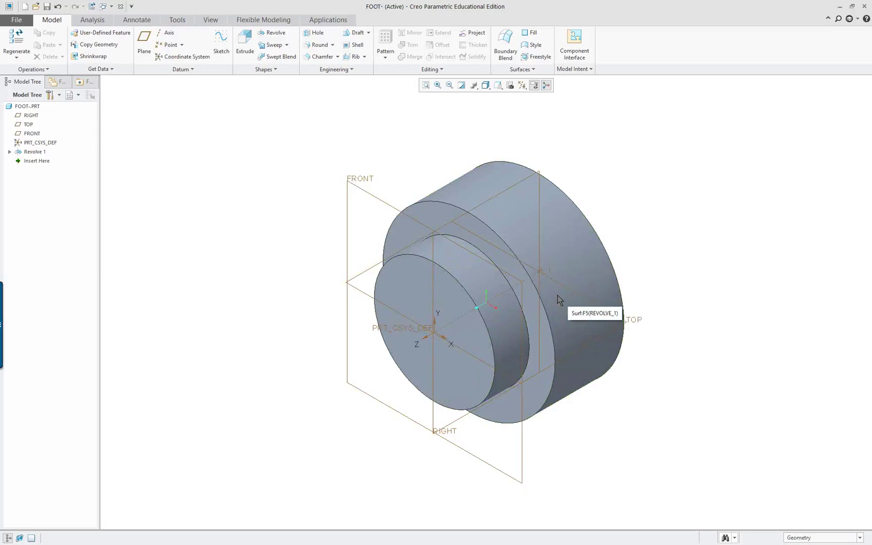
# Step: Check the Clamp Foot drawing in the PDF and start a second 360-degree revolve set to remove material
pyautogui.hotkey('alt', 'Tab')
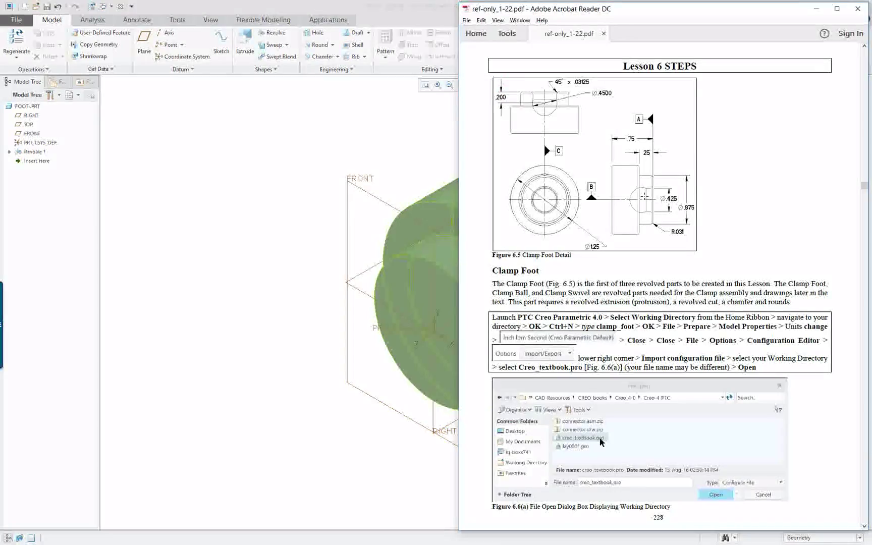
pyautogui.hotkey('alt', 'Tab')
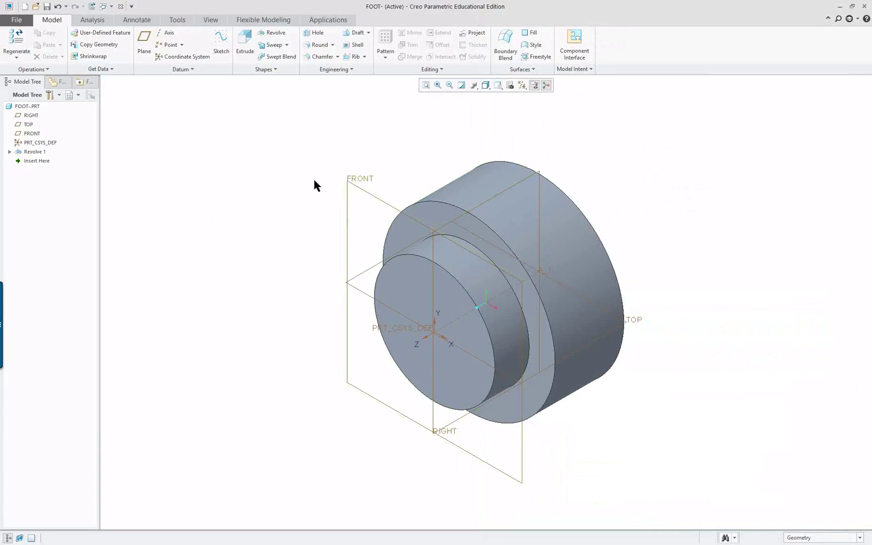
pyautogui.click(270, 33)
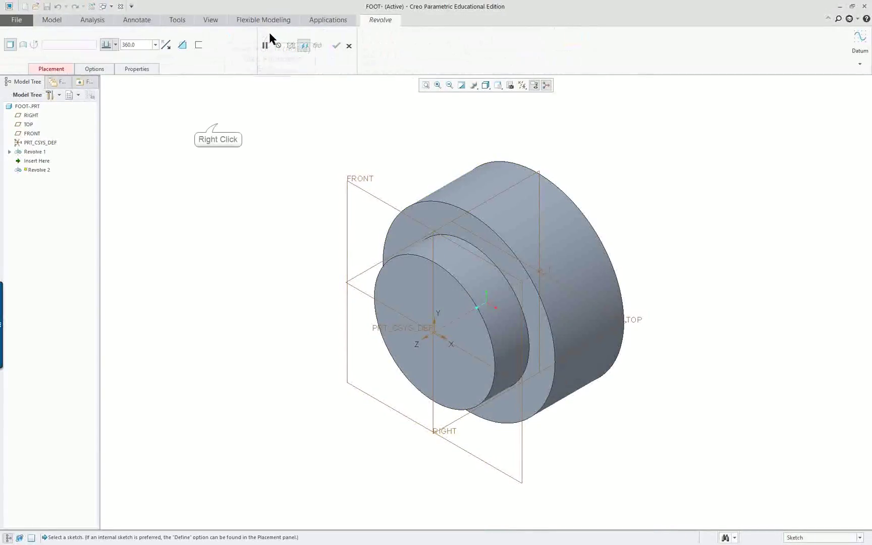
pyautogui.rightClick(218, 123)
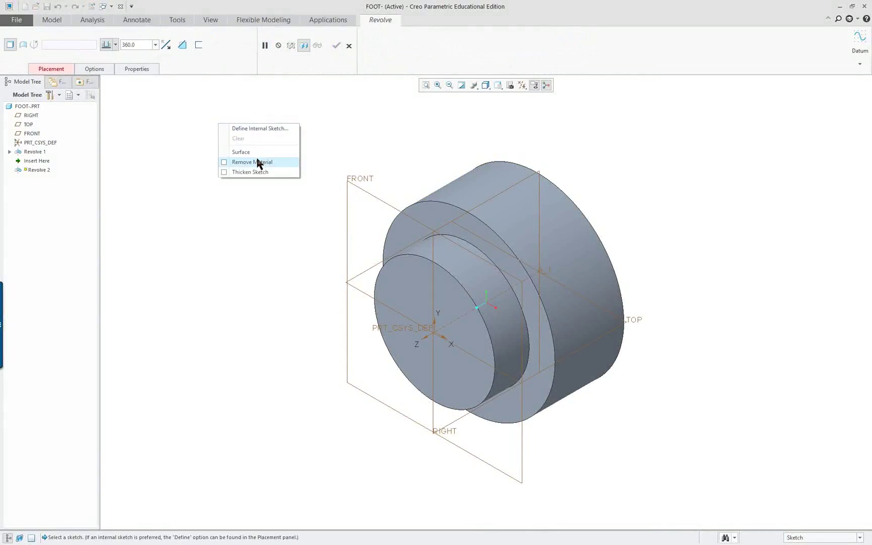
pyautogui.click(183, 47)
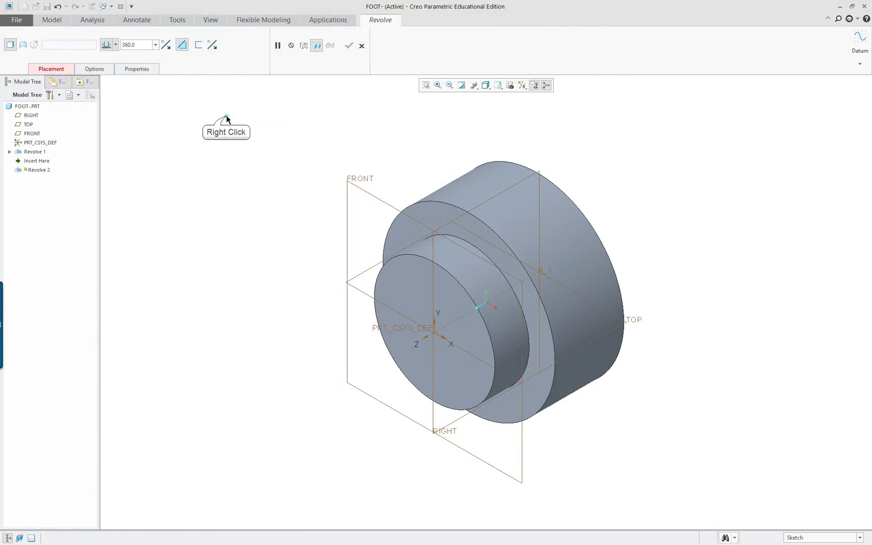
# Step: Define an internal sketch for the revolved cut on the previous sketch plane, oriented parallel to the screen
pyautogui.rightClick(226, 115)
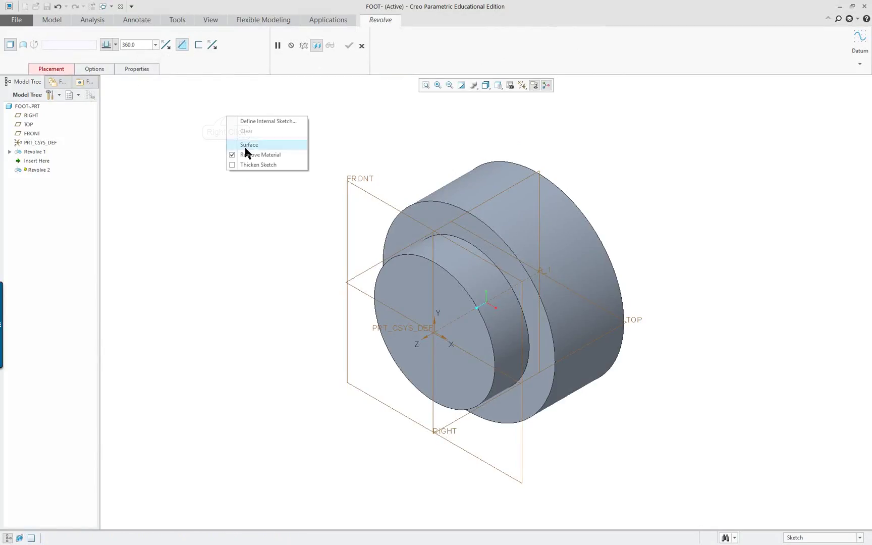
pyautogui.click(179, 106)
pyautogui.click(51, 69)
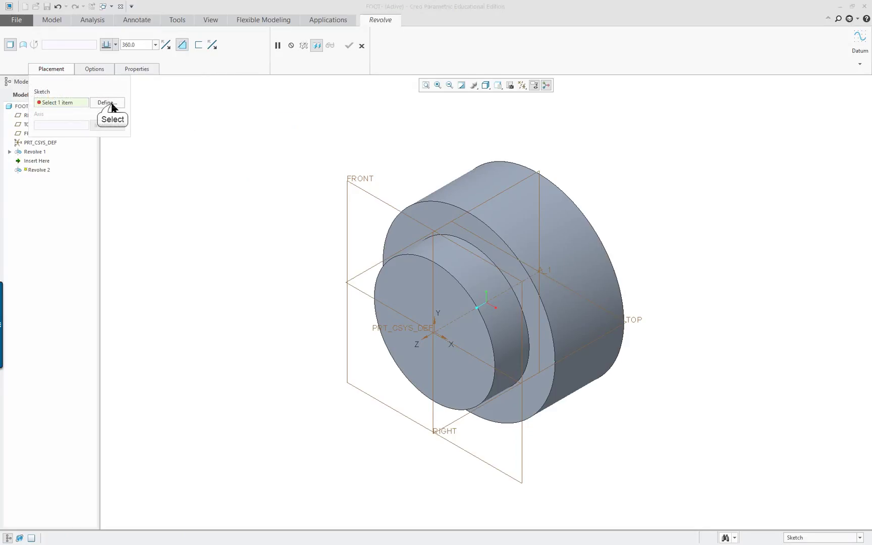
pyautogui.click(112, 102)
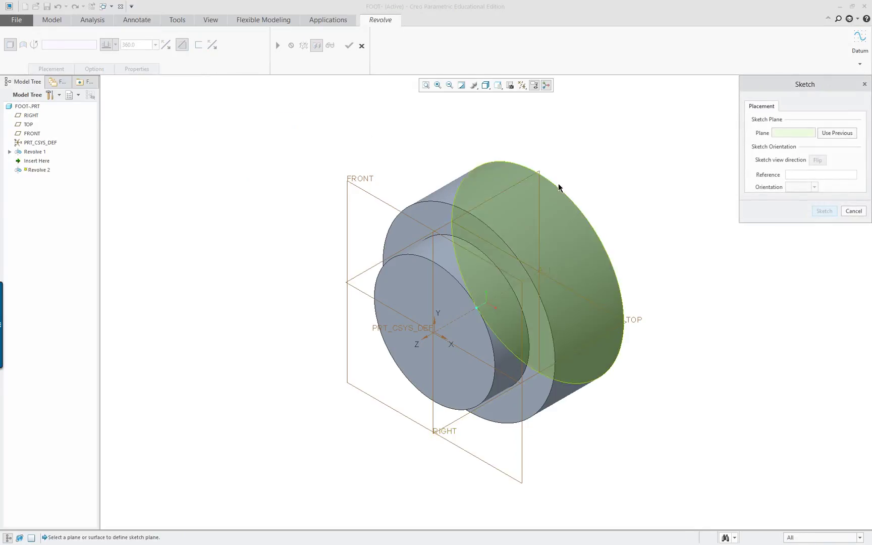
pyautogui.click(842, 132)
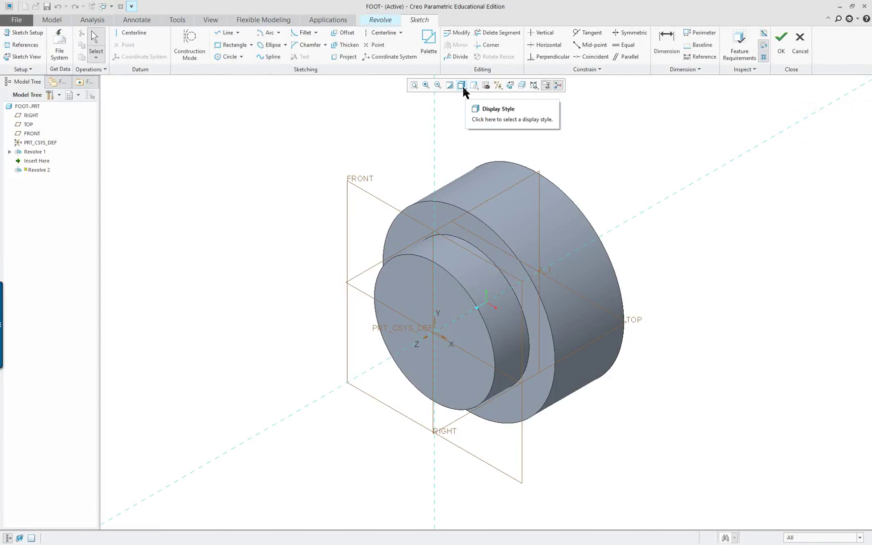
pyautogui.click(510, 86)
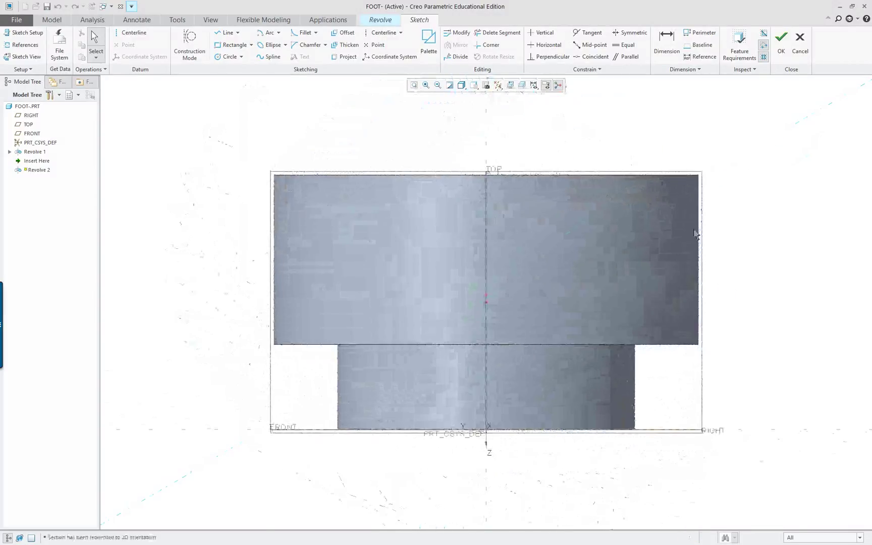
# Step: Place a vertical datum centerline along the part's central axis for the revolved cut
pyautogui.click(131, 33)
pyautogui.click(485, 145)
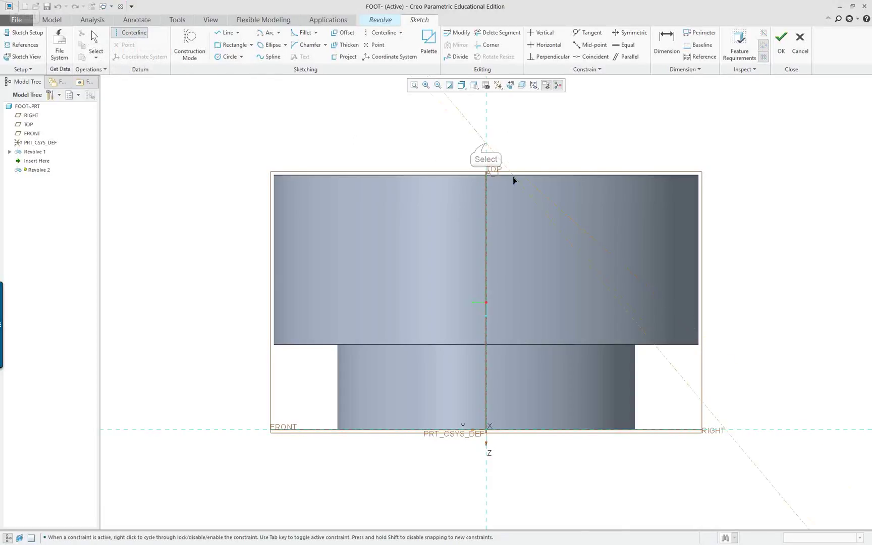
pyautogui.click(487, 244)
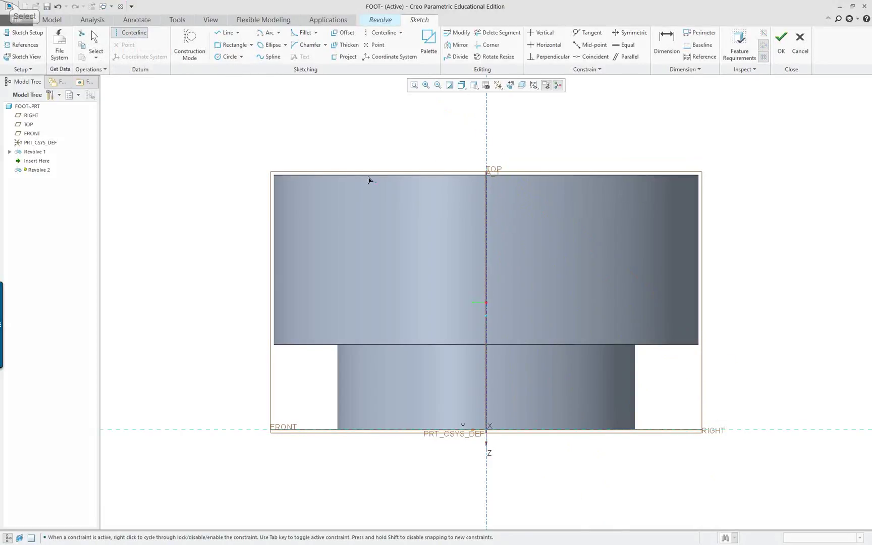
pyautogui.middleClick(319, 137)
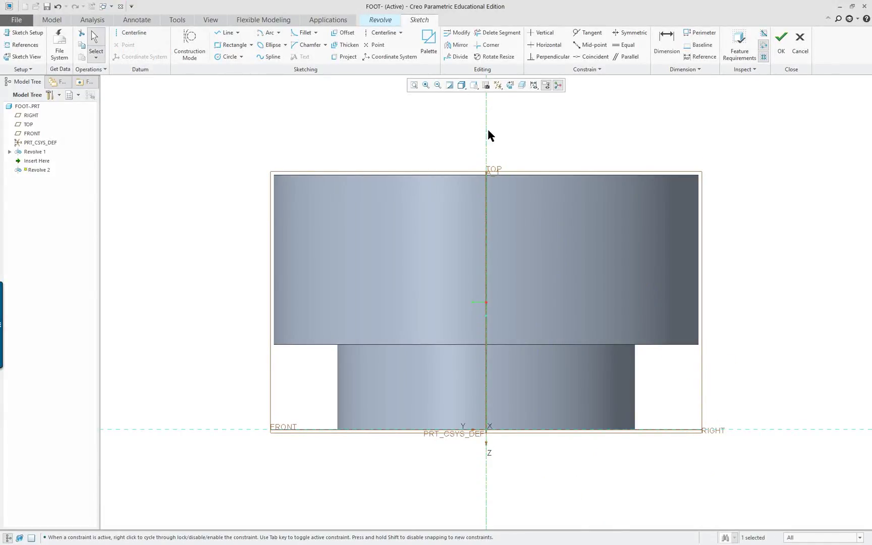
pyautogui.rightClick(261, 104)
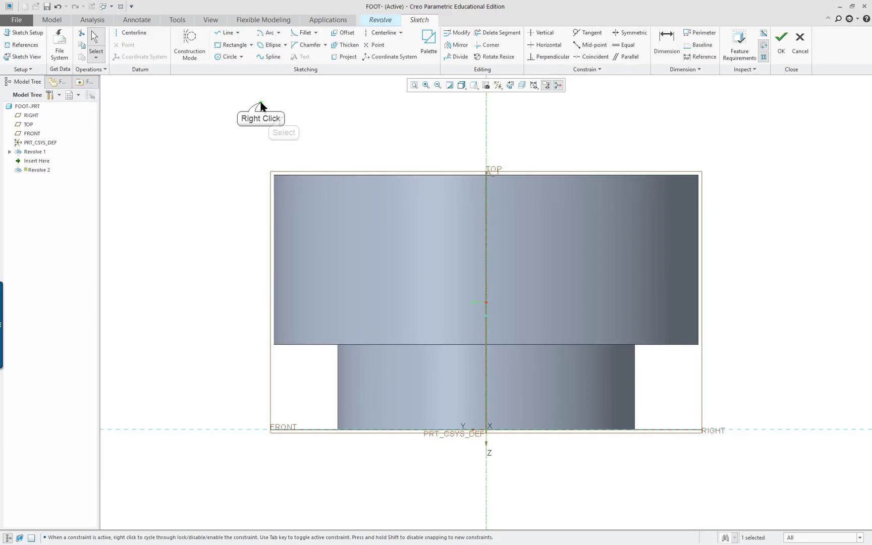
pyautogui.click(284, 121)
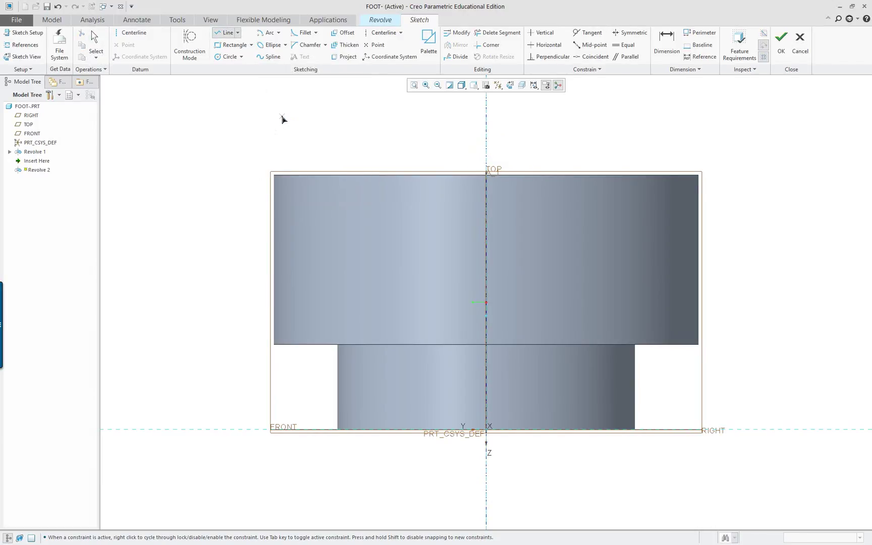
pyautogui.middleClick(280, 101)
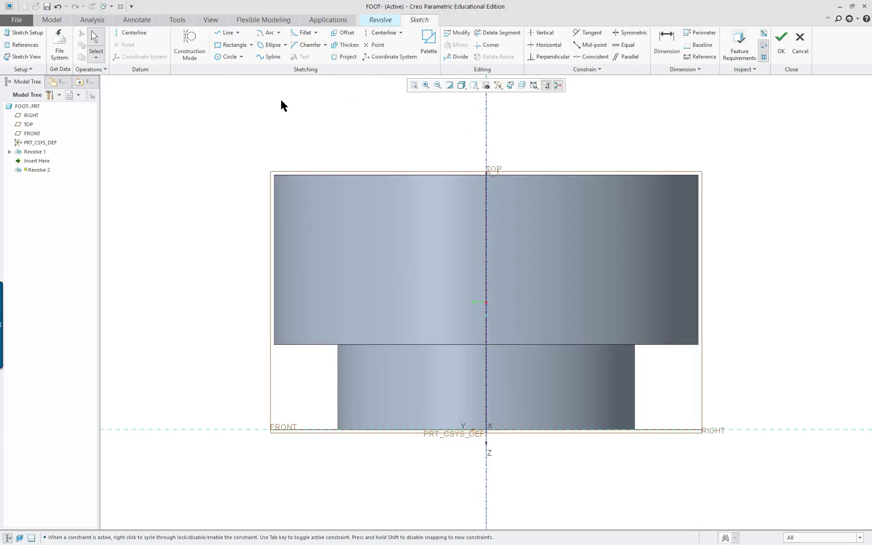
# Step: Choose the Center and Ends arc for the cut profile and display the model with hidden lines removed
pyautogui.click(279, 33)
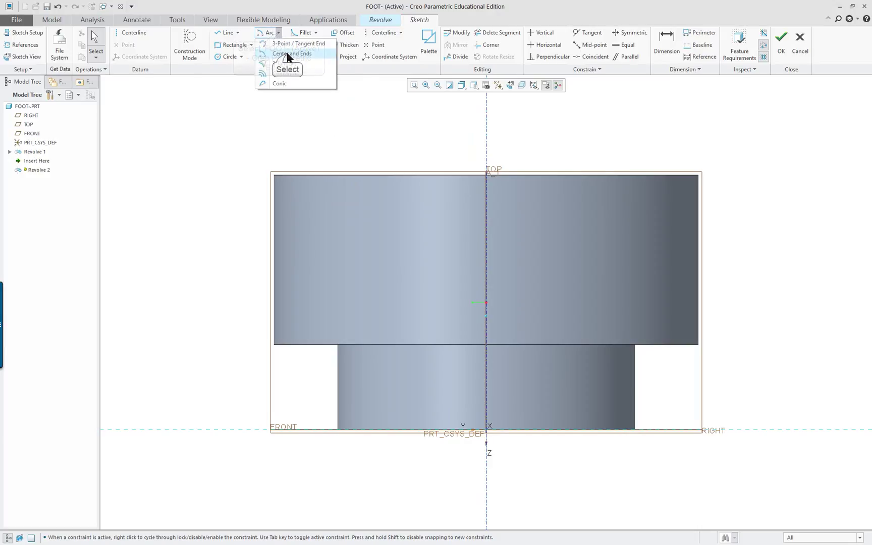
pyautogui.click(277, 58)
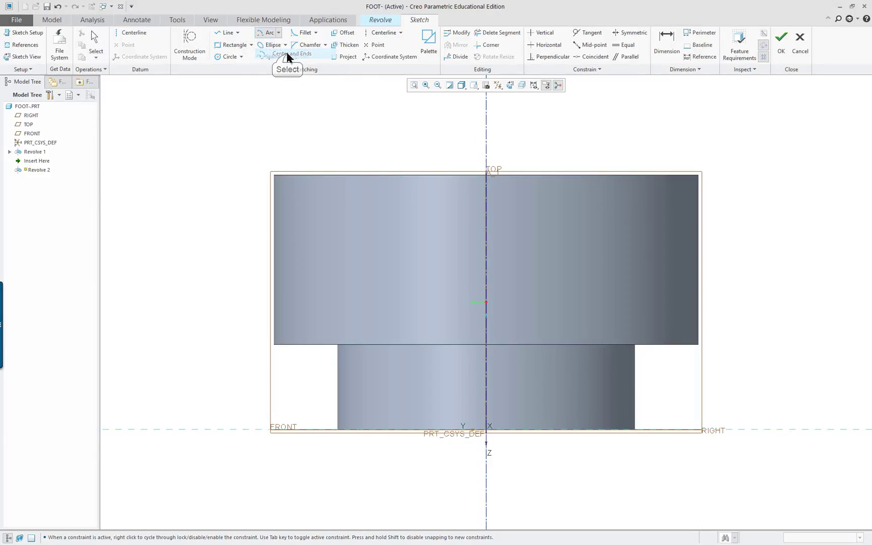
pyautogui.click(457, 93)
pyautogui.click(458, 97)
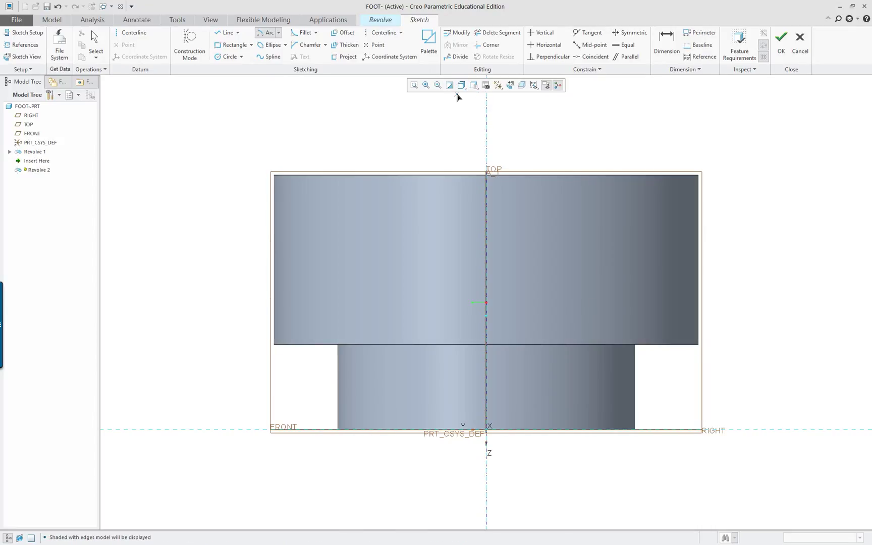
pyautogui.click(454, 101)
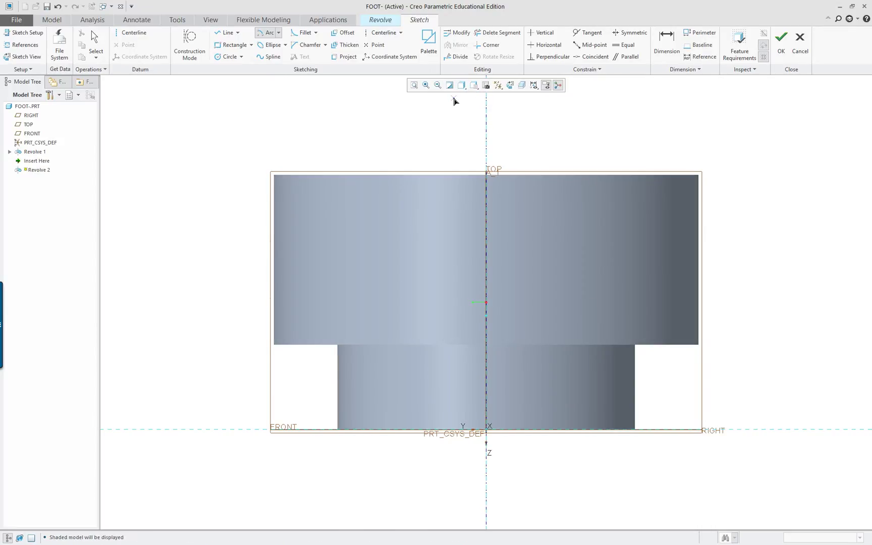
pyautogui.hotkey('ctrl', '4')
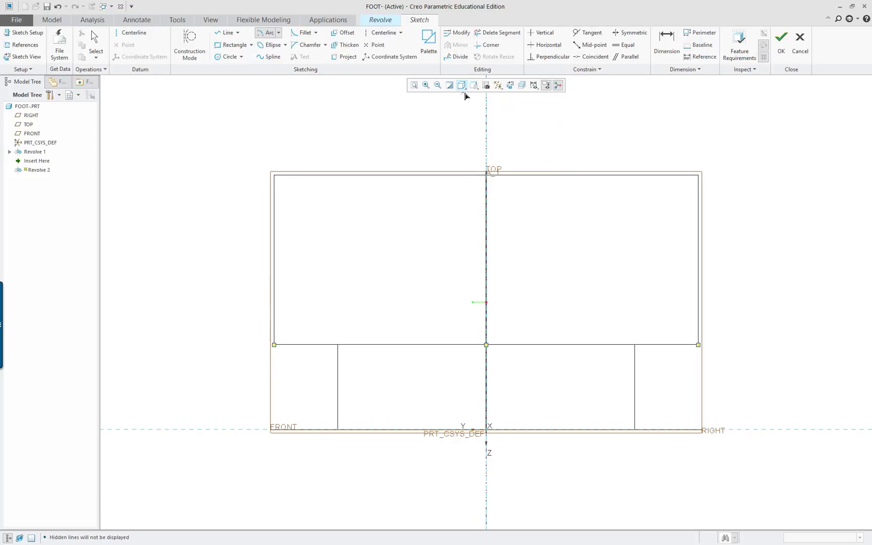
# Step: Sketch an arc of about 0.25 radius centered on the centerline, starting above its center and ending past the part's step edge
pyautogui.click(269, 36)
pyautogui.click(486, 316)
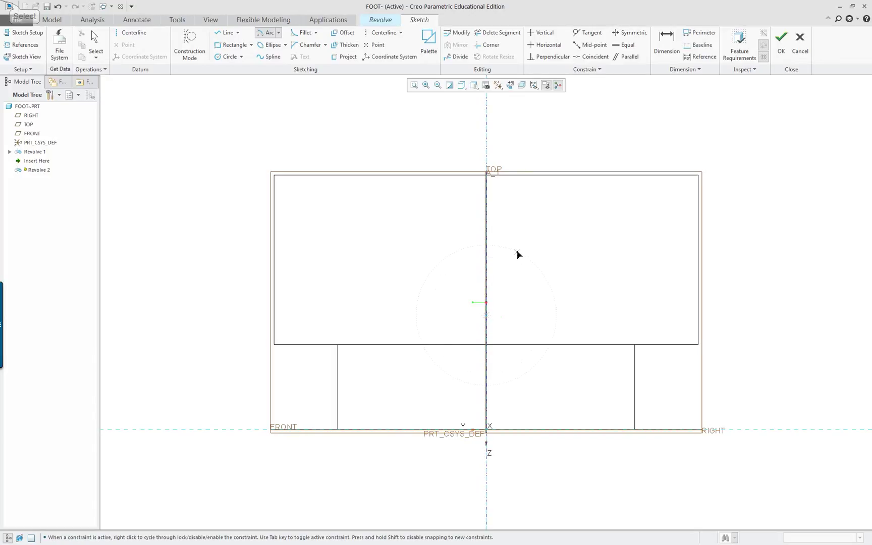
pyautogui.click(488, 231)
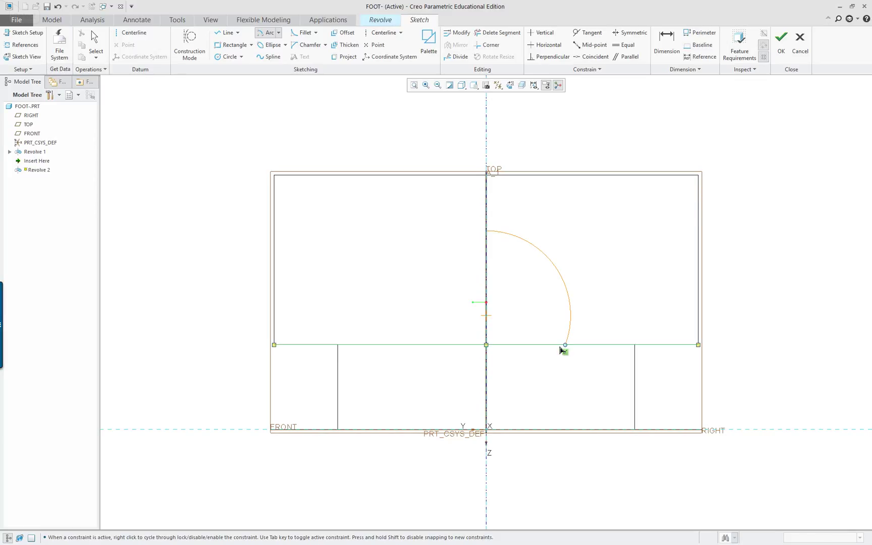
pyautogui.click(524, 377)
# Step: Close the cut profile with lines from the arc's lower end straight down to the base, across to the centerline, and up to the arc's start
pyautogui.rightClick(522, 376)
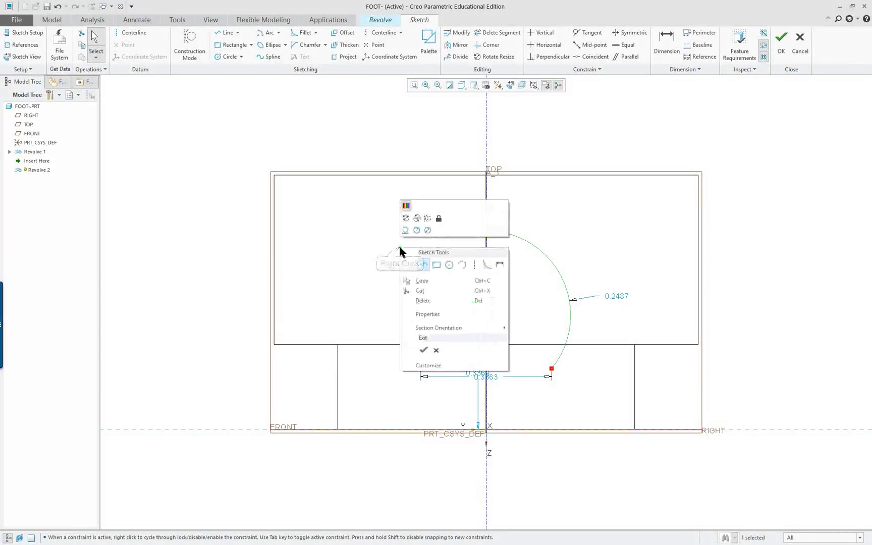
pyautogui.click(423, 267)
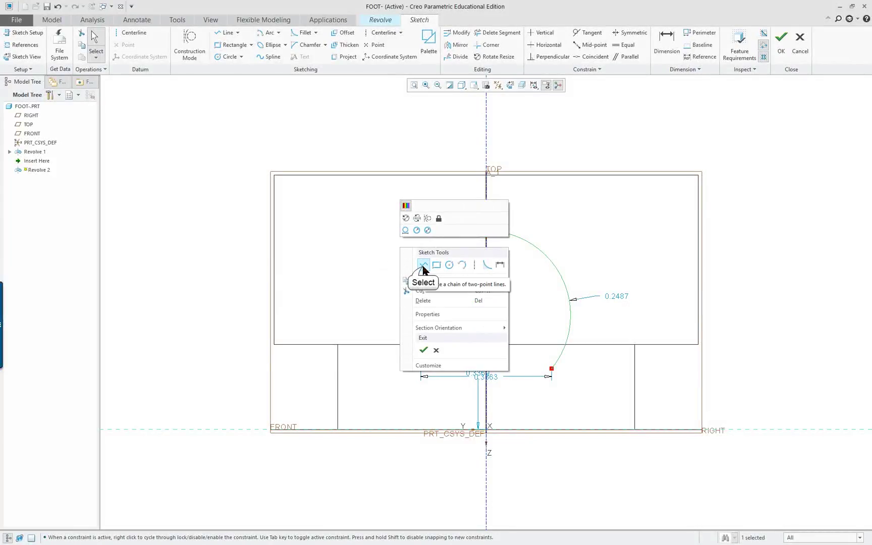
pyautogui.click(552, 370)
pyautogui.click(553, 428)
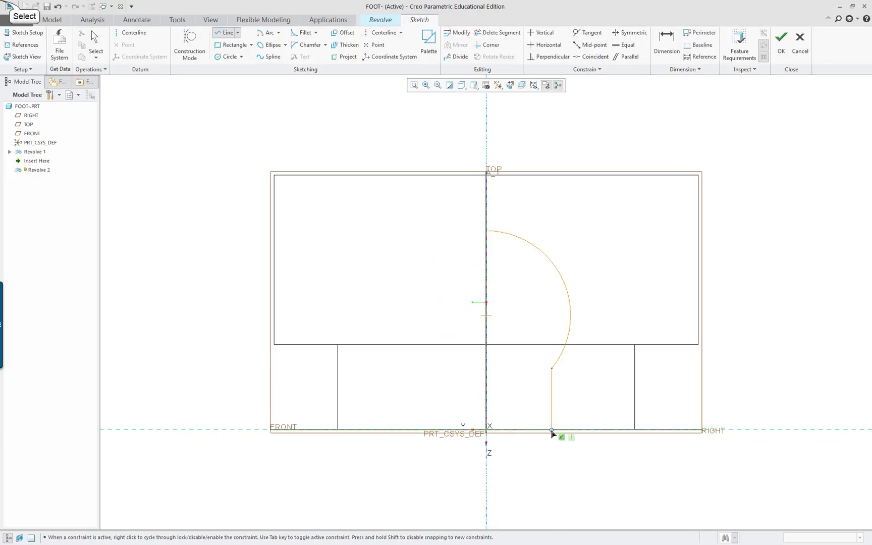
pyautogui.click(486, 430)
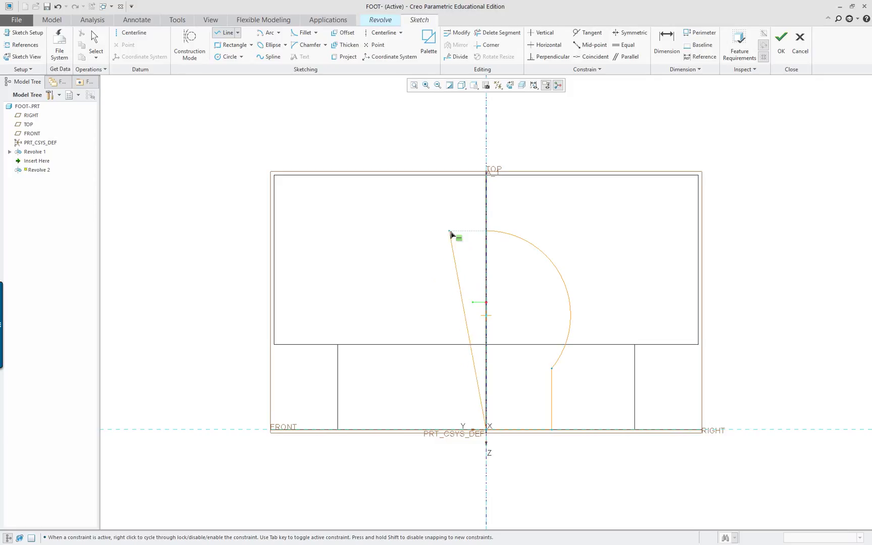
pyautogui.click(486, 231)
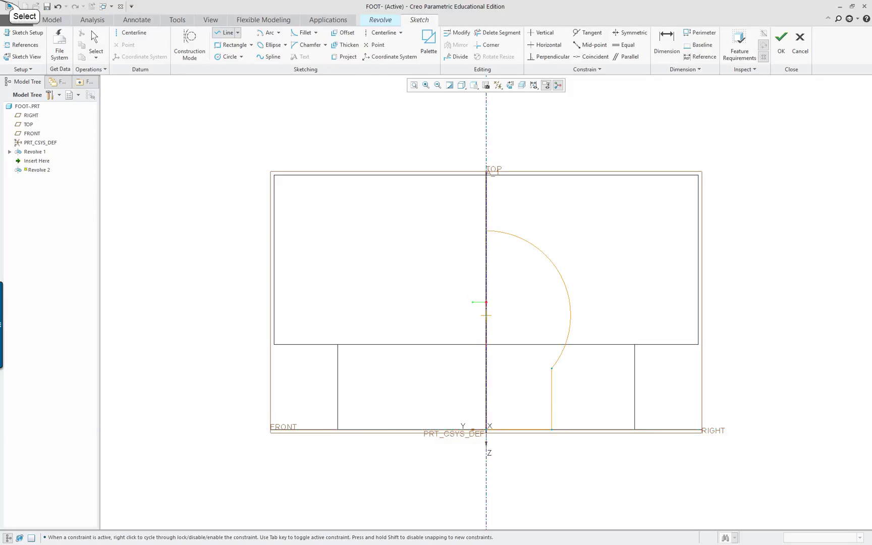
pyautogui.middleClick(423, 245)
# Step: Convert the arc's radius dimension to a diameter dimension, keeping its current value
pyautogui.scroll(-1, 669, 349)
pyautogui.scroll(2, 722, 361)
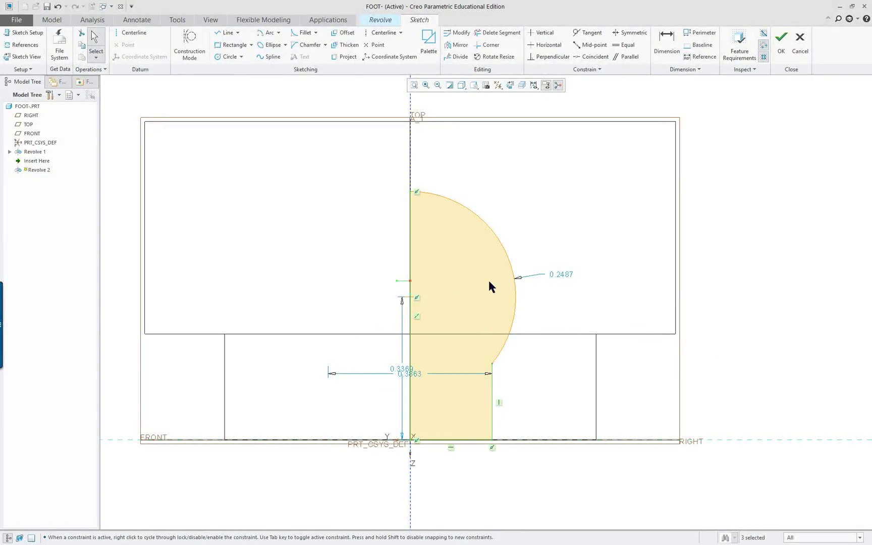
pyautogui.click(565, 278)
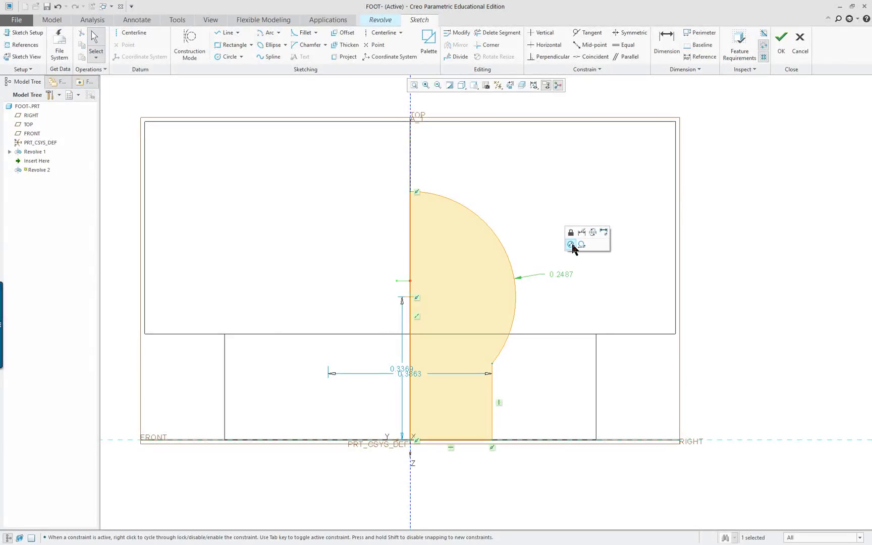
pyautogui.click(571, 244)
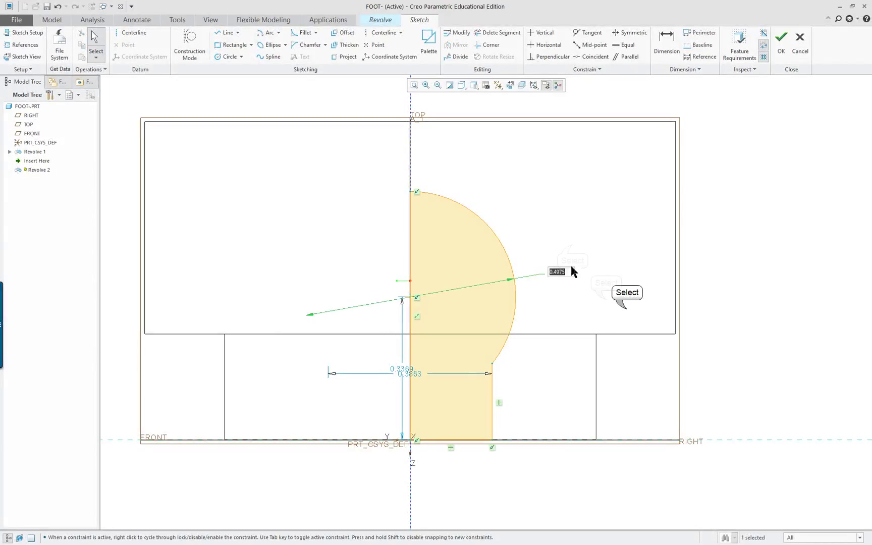
pyautogui.middleClick(589, 289)
# Step: Move the arc diameter, center height and stem width dimensions clear of the shaded profile, and clear the selection
pyautogui.moveTo(563, 274); pyautogui.dragTo(560, 211)
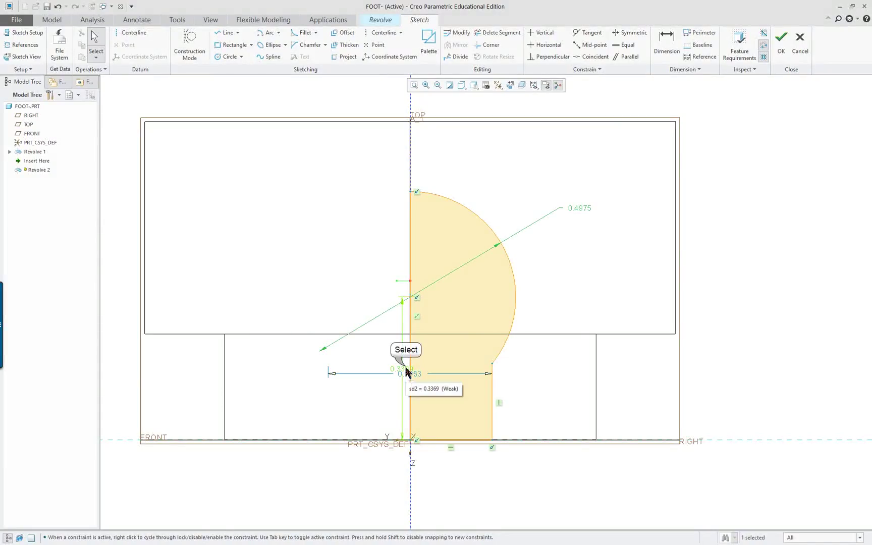
pyautogui.moveTo(405, 367); pyautogui.dragTo(291, 371)
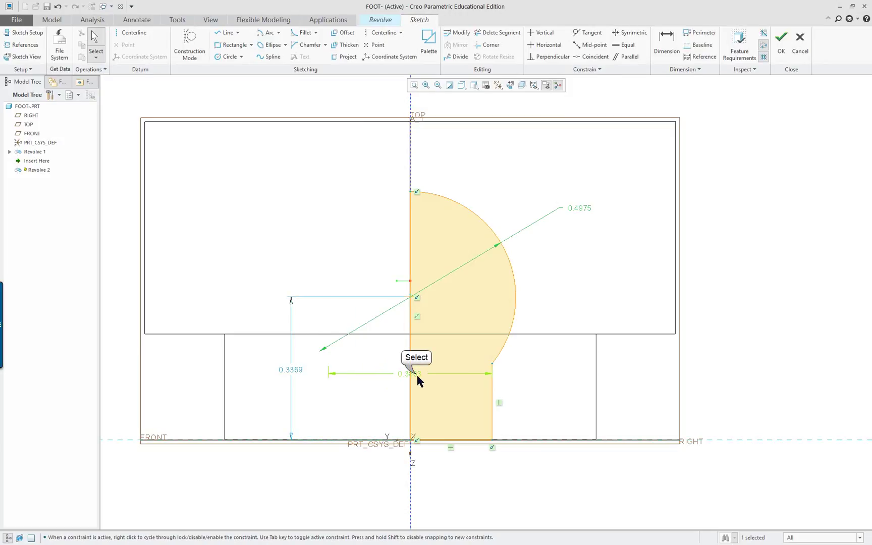
pyautogui.moveTo(417, 375); pyautogui.dragTo(437, 477)
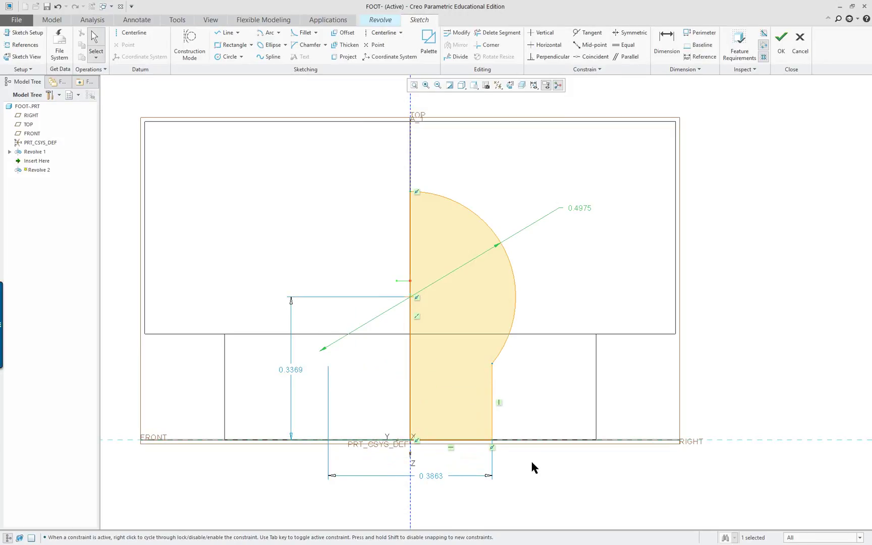
pyautogui.scroll(2, 533, 463)
pyautogui.scroll(-3, 554, 493)
pyautogui.scroll(1, 559, 487)
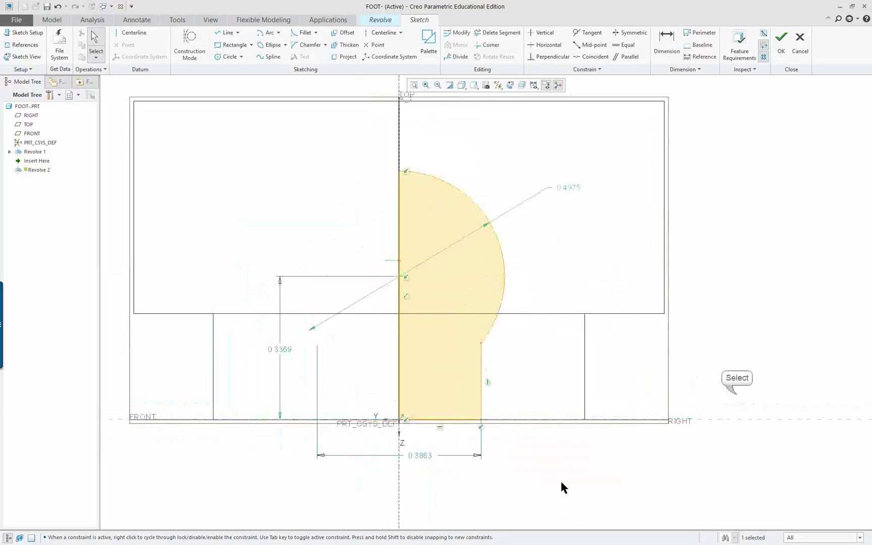
pyautogui.click(736, 394)
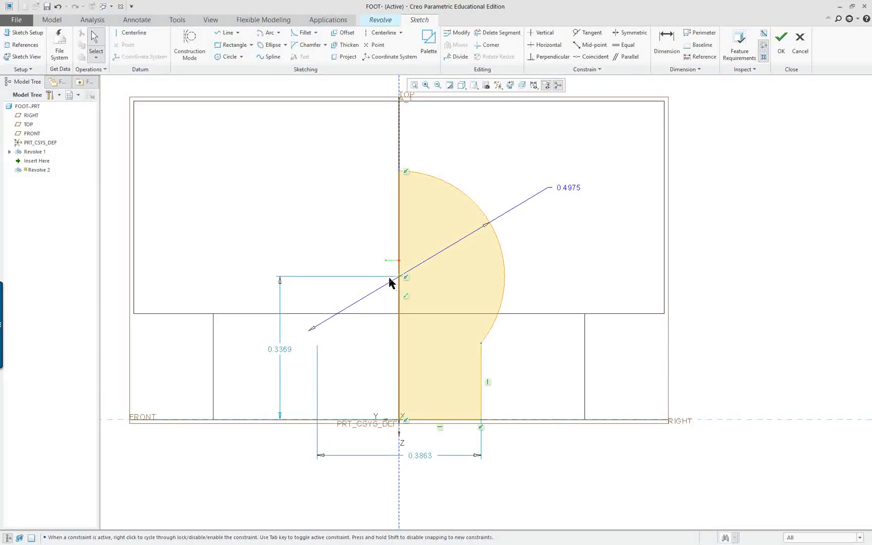
# Step: Lower the arc's center along the centerline, widen the stem to about 0.43, and place its width dimension below the profile
pyautogui.moveTo(399, 277); pyautogui.dragTo(399, 323)
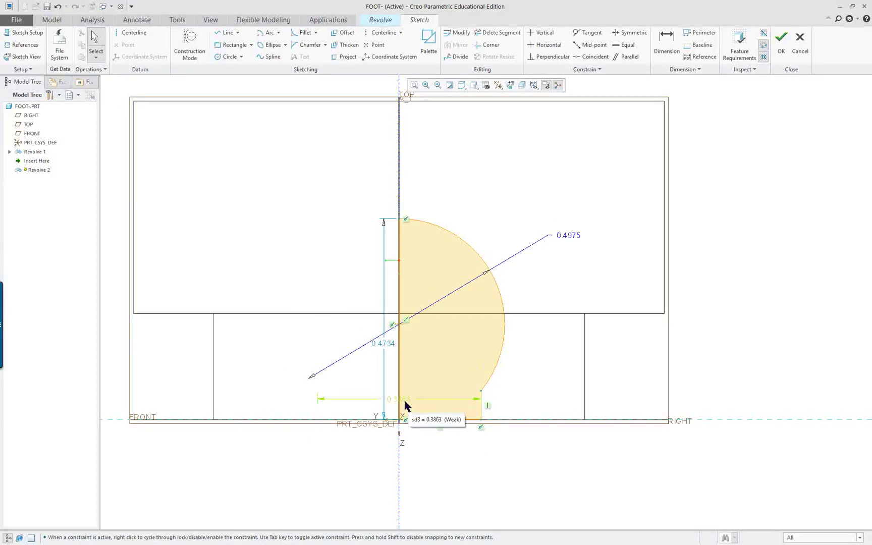
pyautogui.moveTo(483, 405); pyautogui.dragTo(491, 407)
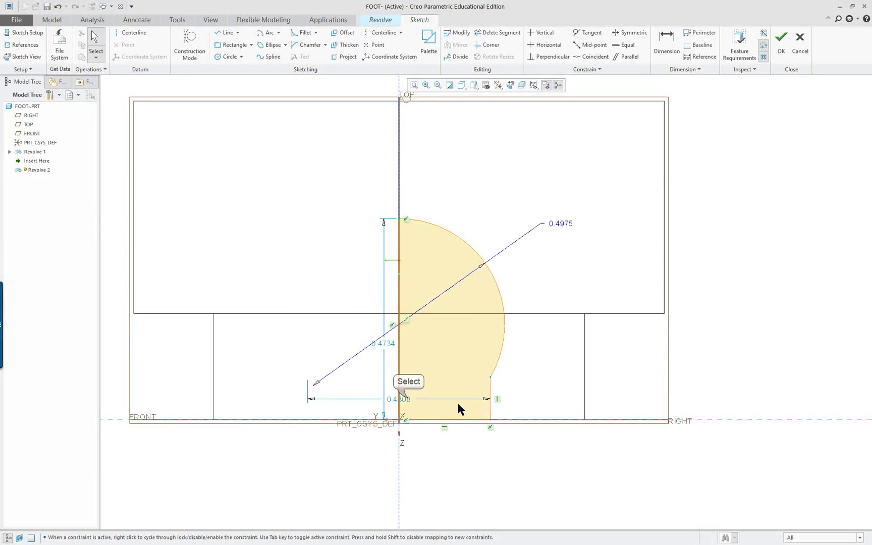
pyautogui.moveTo(408, 401); pyautogui.dragTo(422, 455)
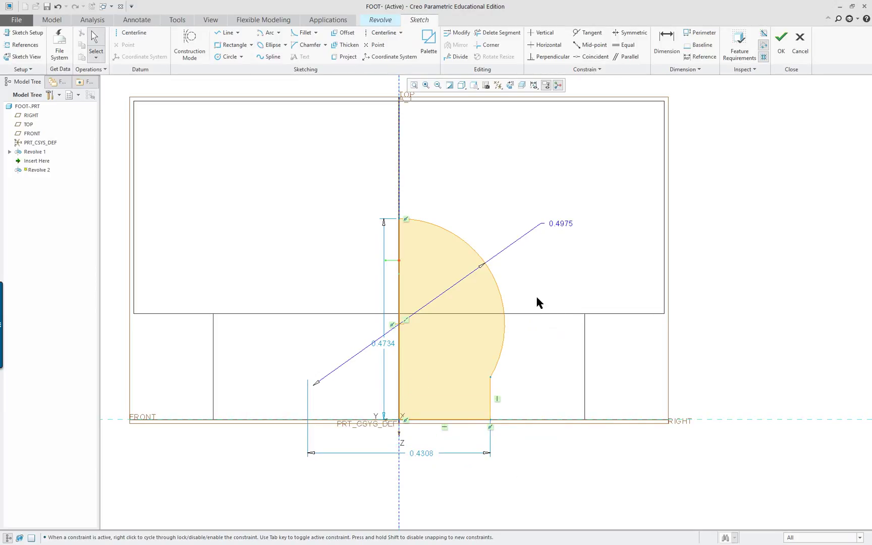
# Step: Set the stem width across the centerline to 0.425 and the arc's diameter to 0.45
pyautogui.doubleClick(423, 452)
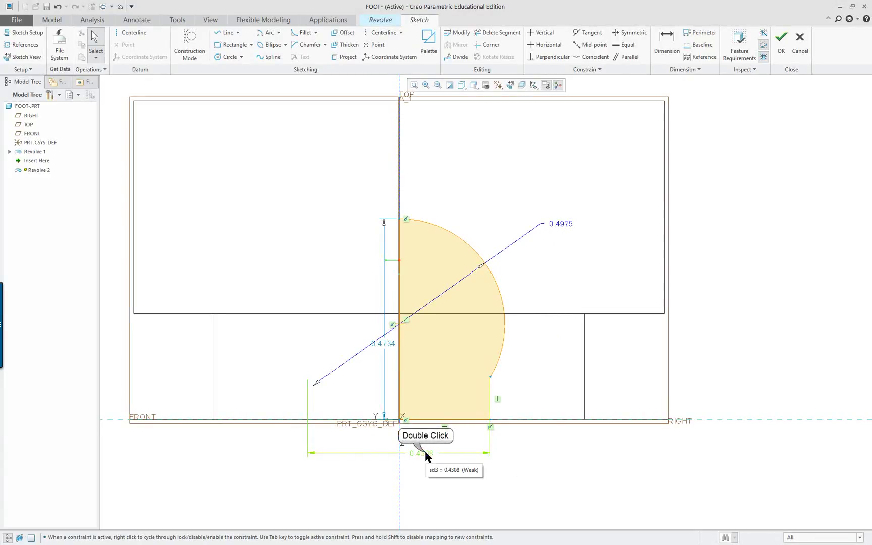
pyautogui.press('BackSpace')
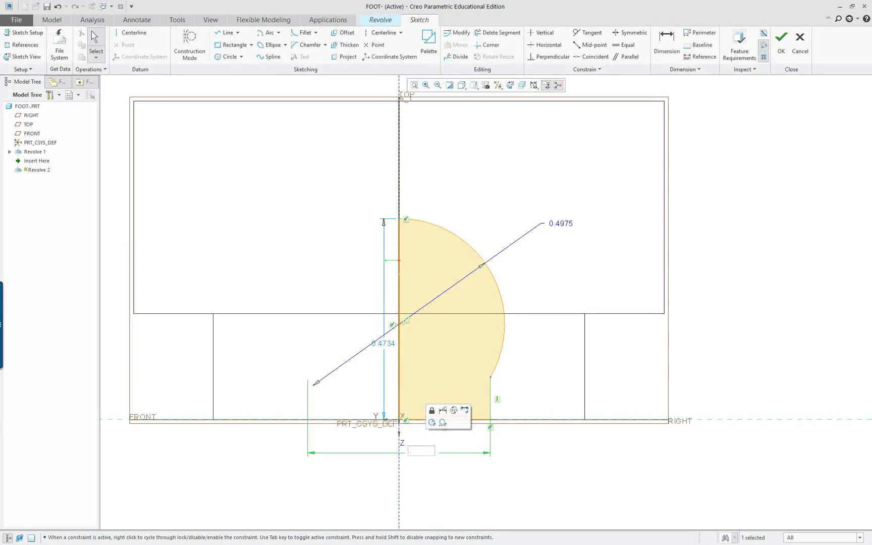
pyautogui.write('.425')
pyautogui.press('Return')
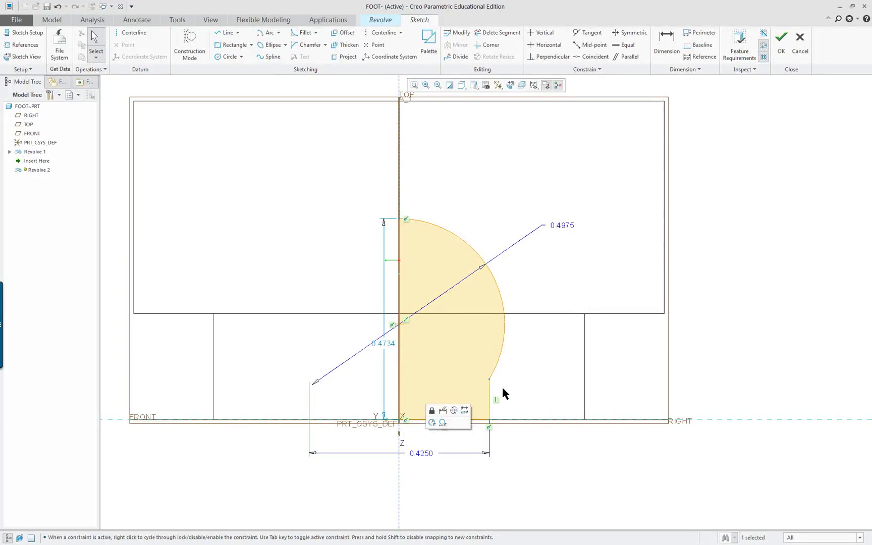
pyautogui.doubleClick(567, 224)
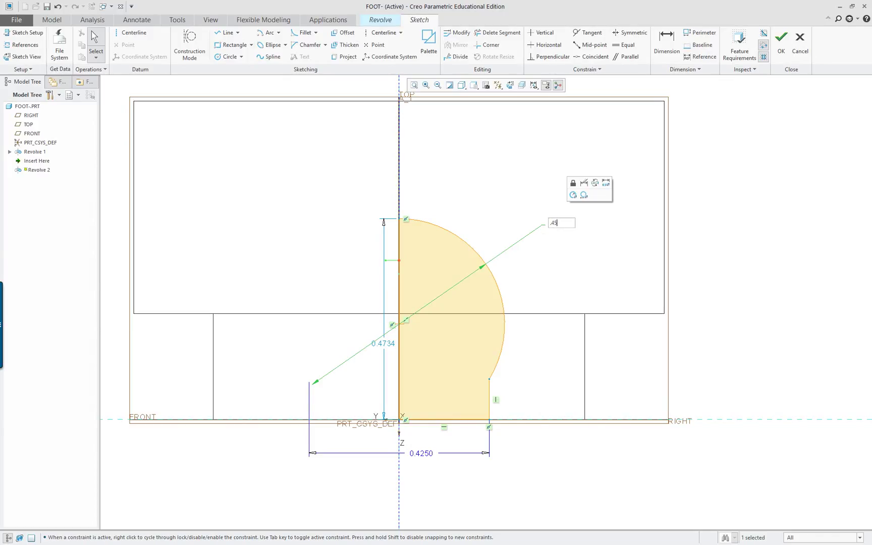
pyautogui.press('Return')
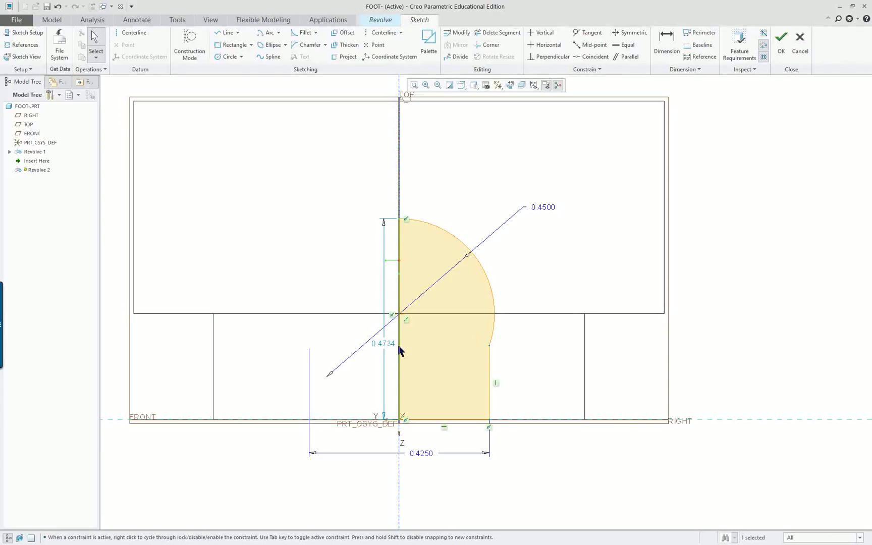
pyautogui.rightClick(553, 454)
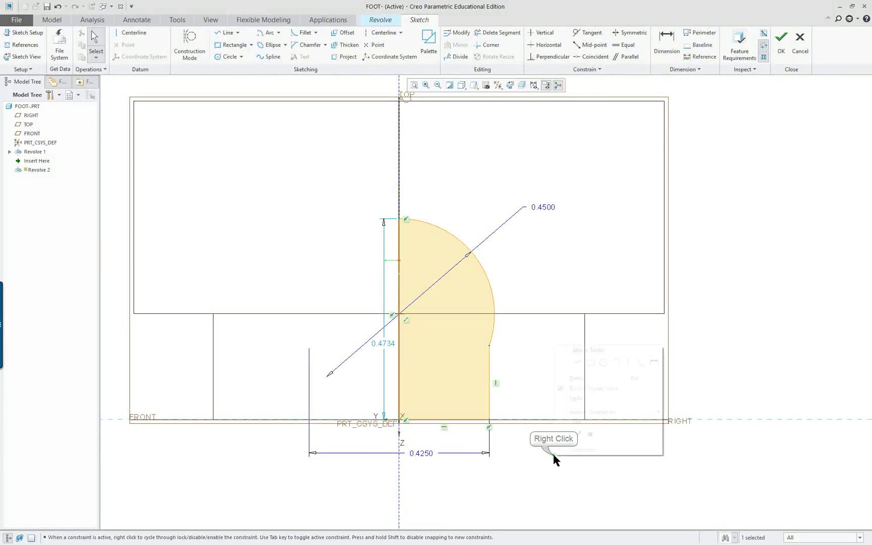
pyautogui.click(654, 362)
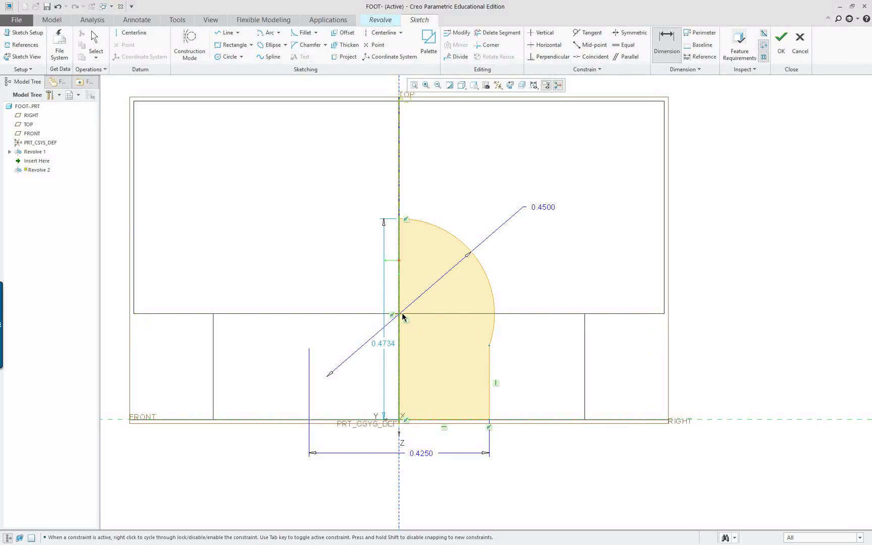
pyautogui.middleClick(707, 360)
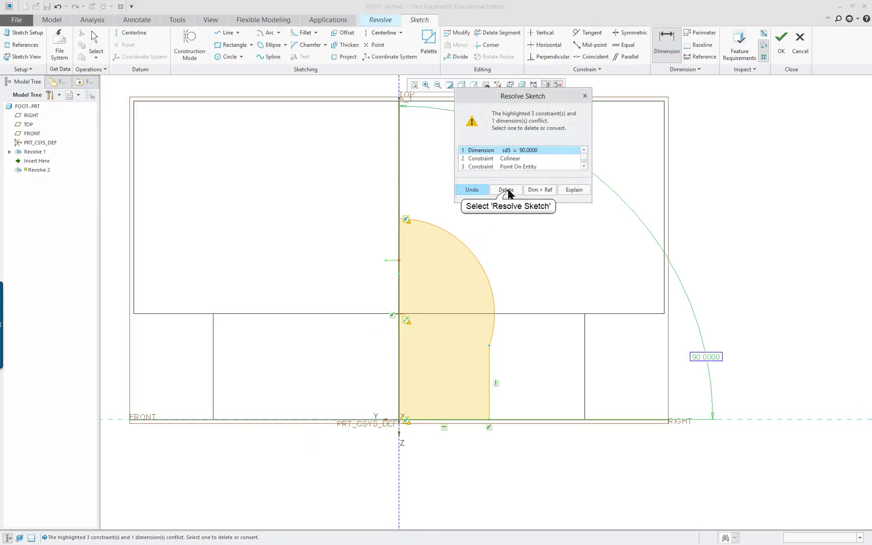
pyautogui.click(505, 190)
# Step: Dimension the arc center's height from the FRONT plane, set it to 0.2, and check it against the Clamp Foot drawing
pyautogui.rightClick(563, 265)
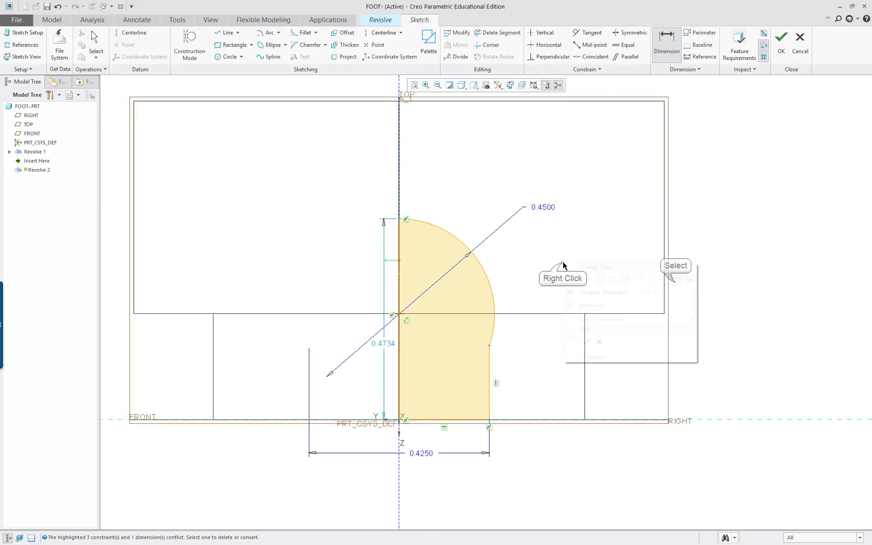
pyautogui.click(677, 280)
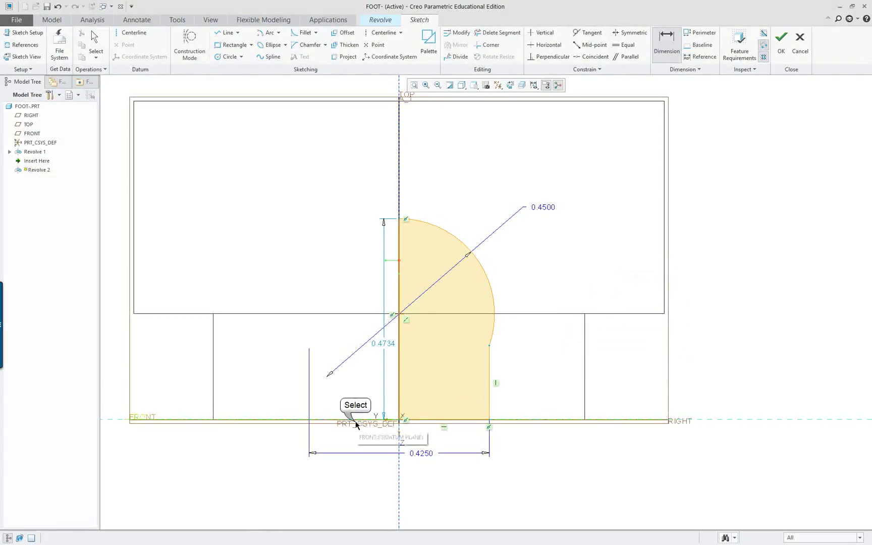
pyautogui.click(398, 316)
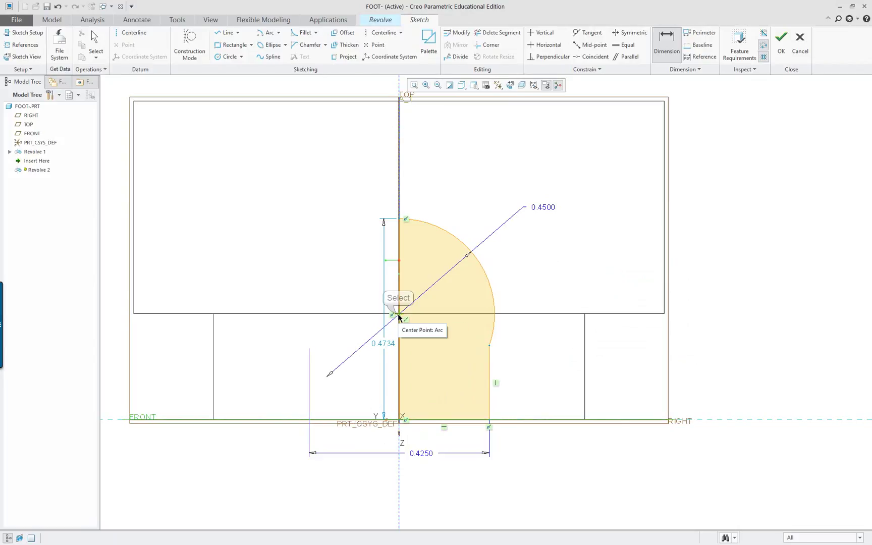
pyautogui.middleClick(708, 351)
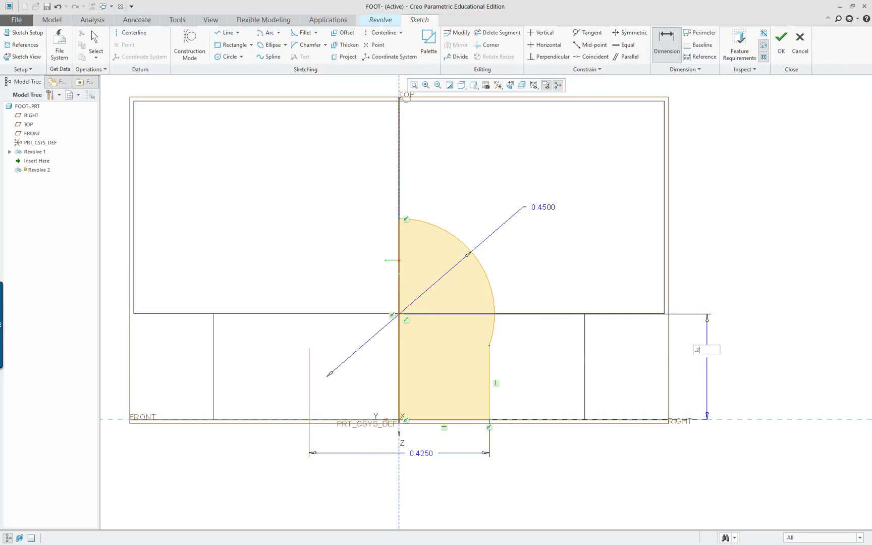
pyautogui.press('Return')
pyautogui.hotkey('alt', 'Tab')
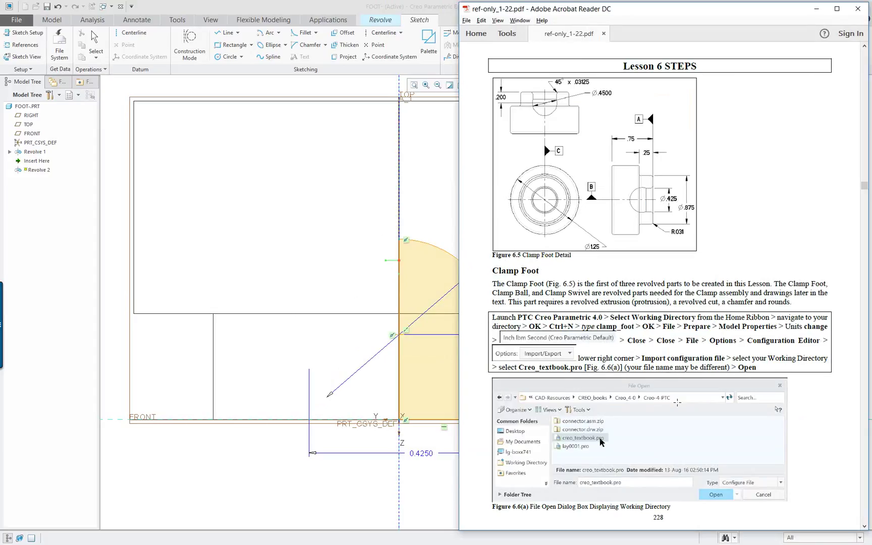
pyautogui.hotkey('alt', 'Tab')
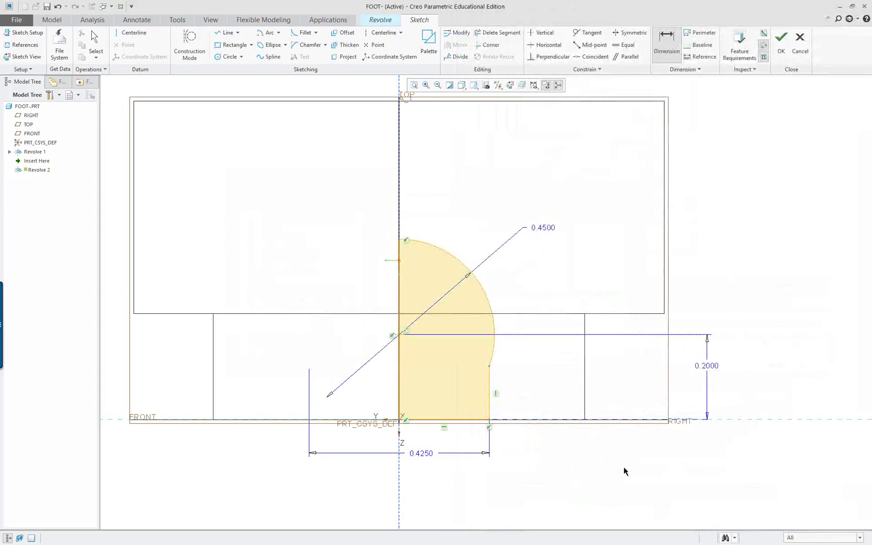
pyautogui.scroll(-3, 621, 475)
pyautogui.scroll(3, 615, 477)
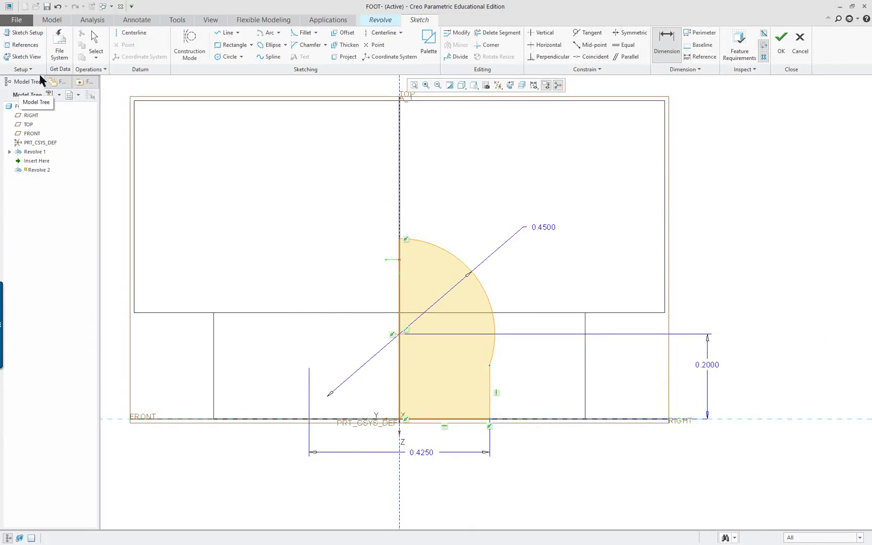
pyautogui.click(47, 9)
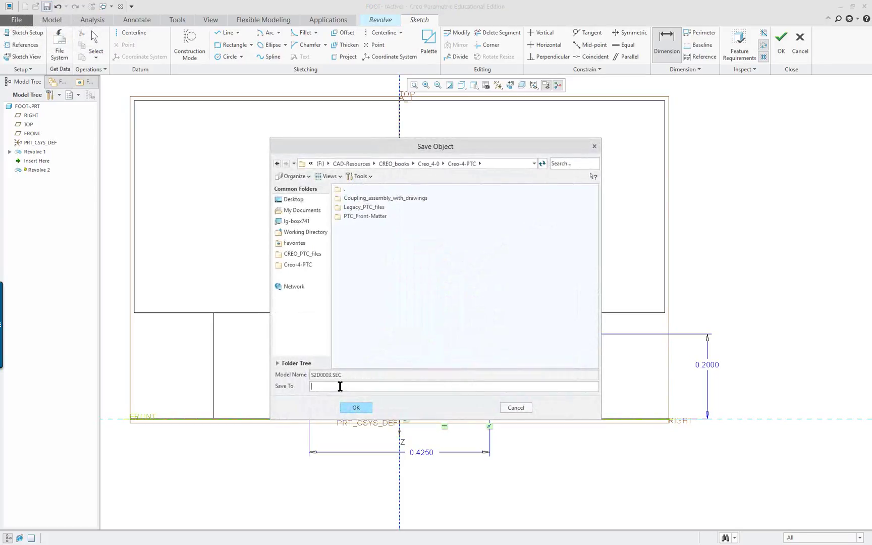
pyautogui.click(297, 265)
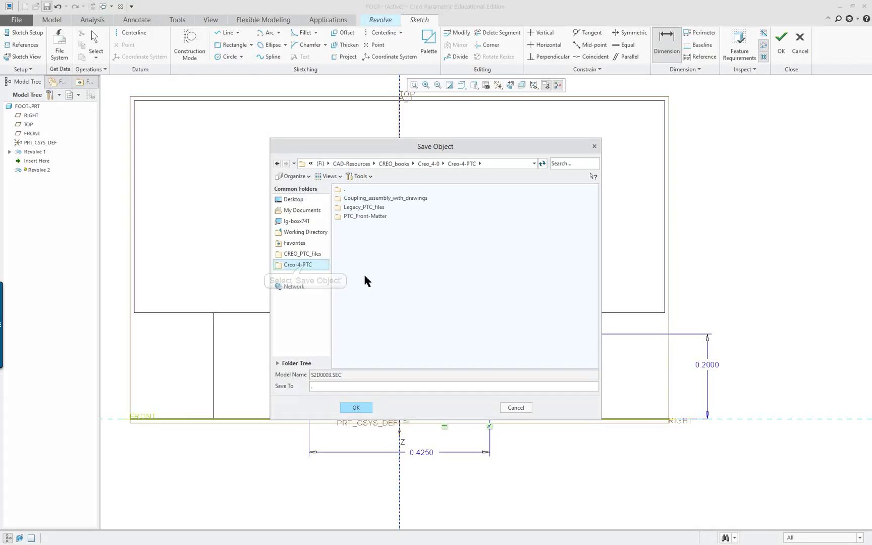
pyautogui.click(358, 385)
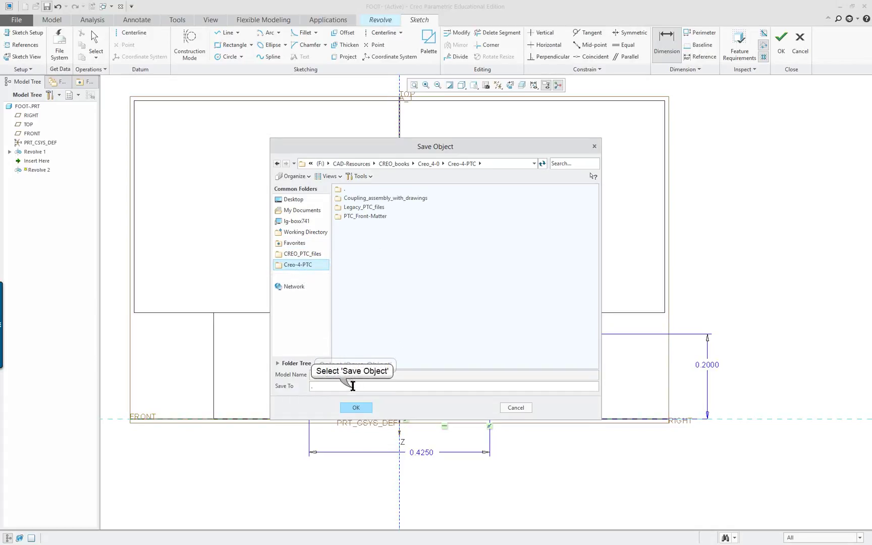
pyautogui.click(515, 407)
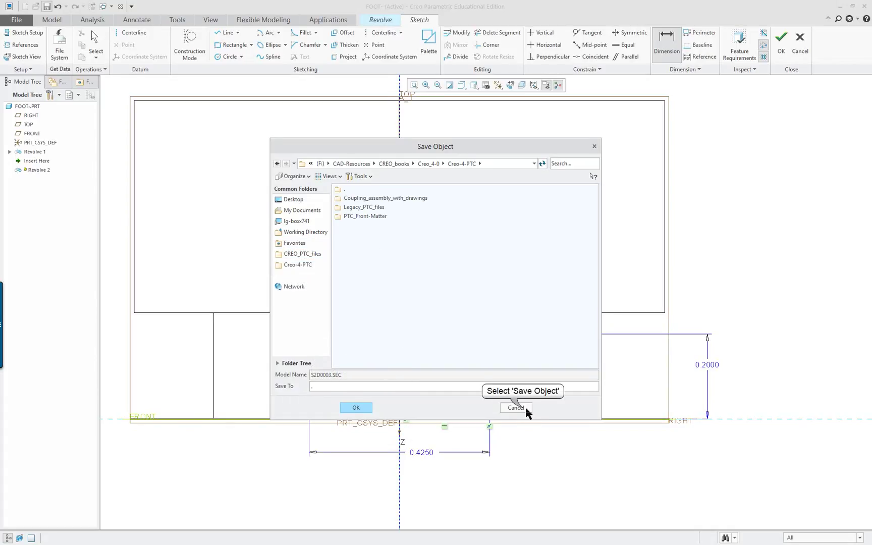
# Step: Save a copy of the socket sketch section as a 3D Sec file named ball
pyautogui.click(17, 21)
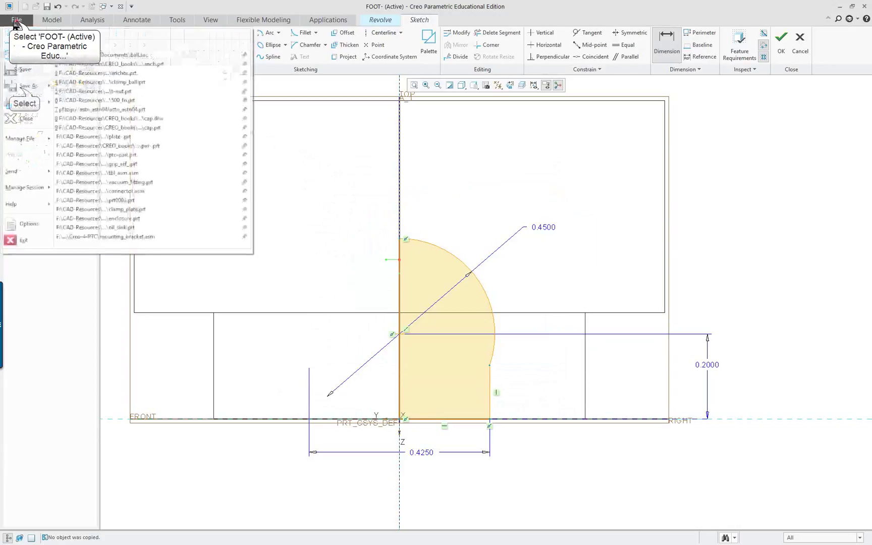
pyautogui.click(21, 86)
pyautogui.click(95, 59)
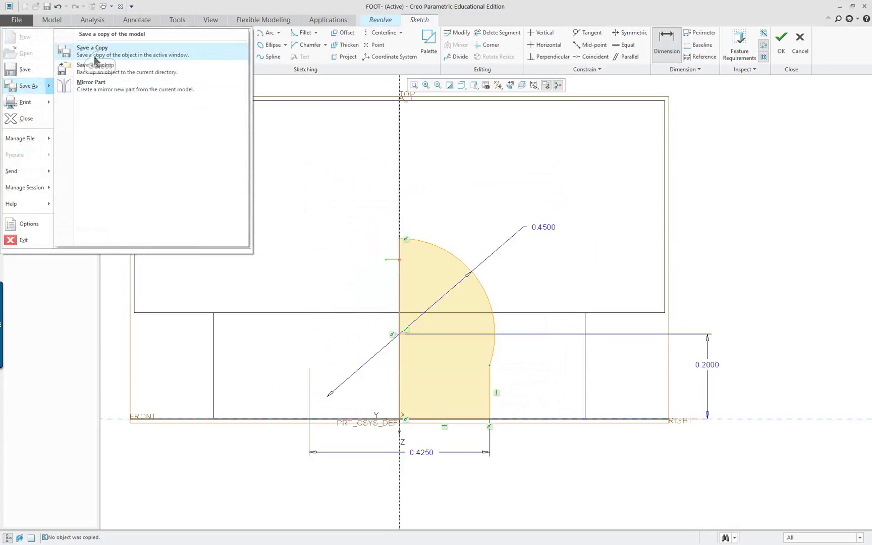
pyautogui.click(100, 53)
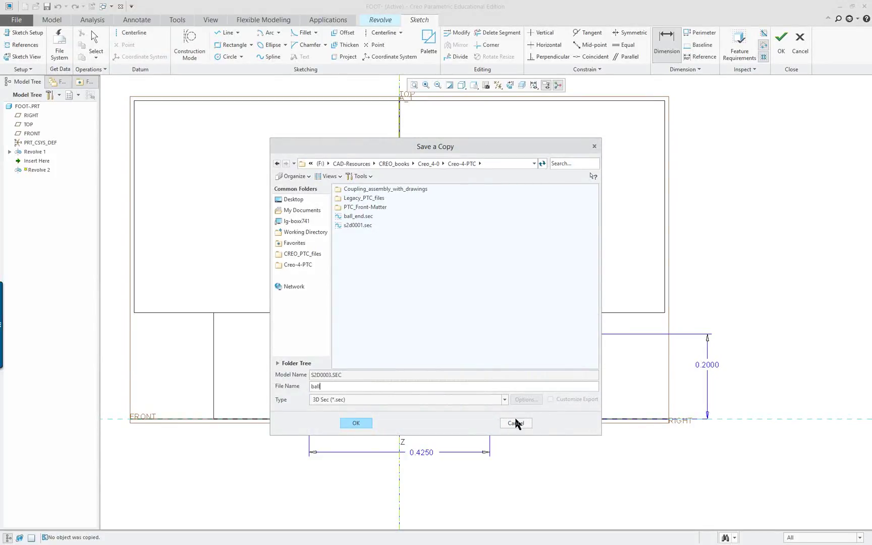
pyautogui.click(356, 423)
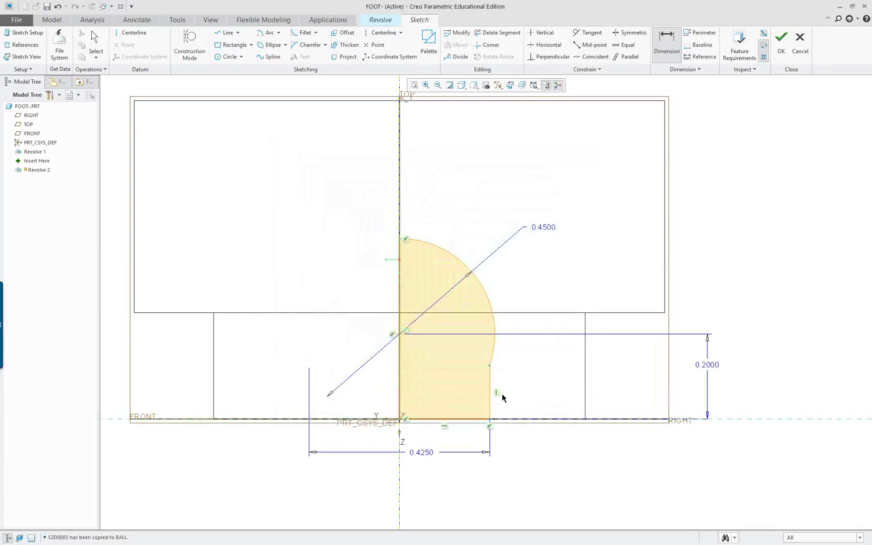
# Step: End dimensioning and accept the ball socket sketch to return to the revolve feature
pyautogui.middleClick(536, 383)
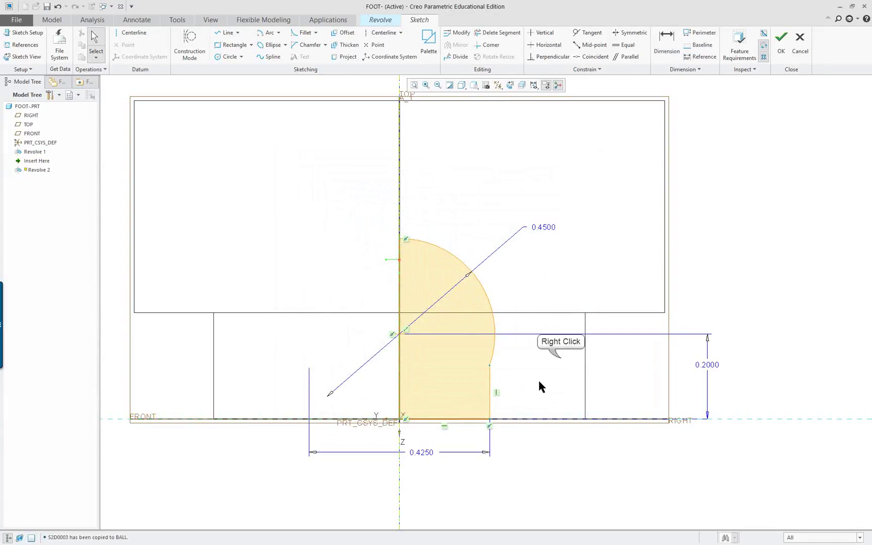
pyautogui.rightClick(559, 355)
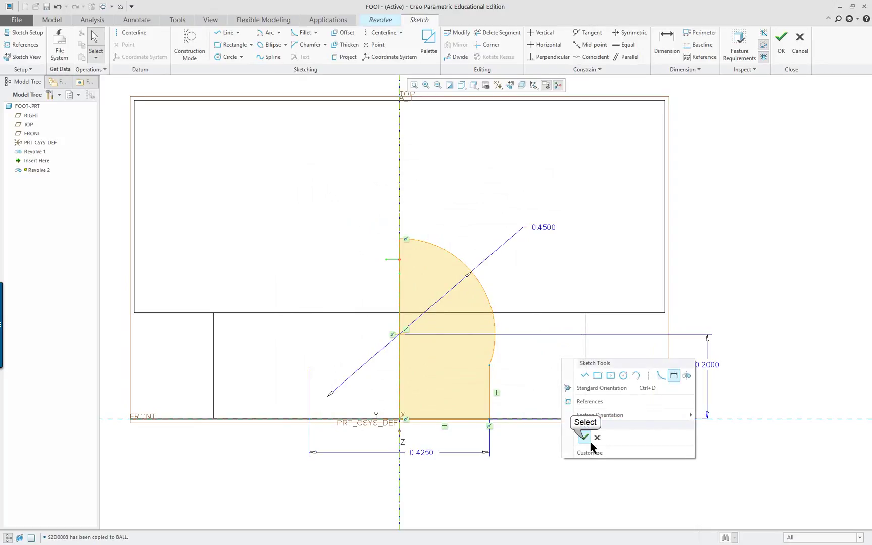
pyautogui.click(586, 490)
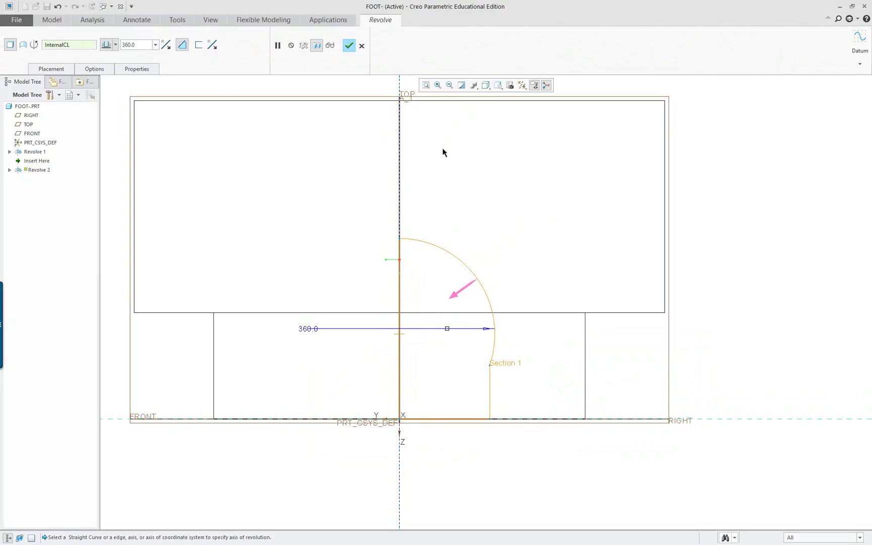
pyautogui.press('super')
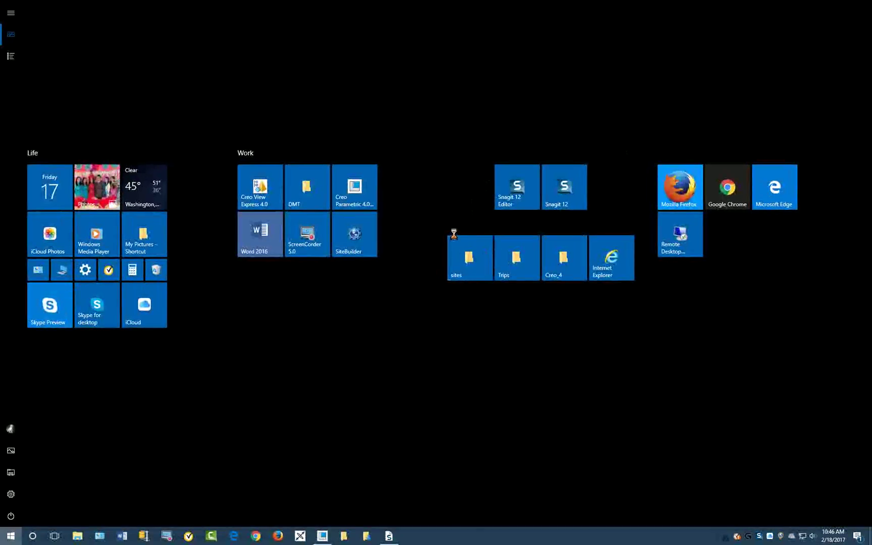
pyautogui.press('super')
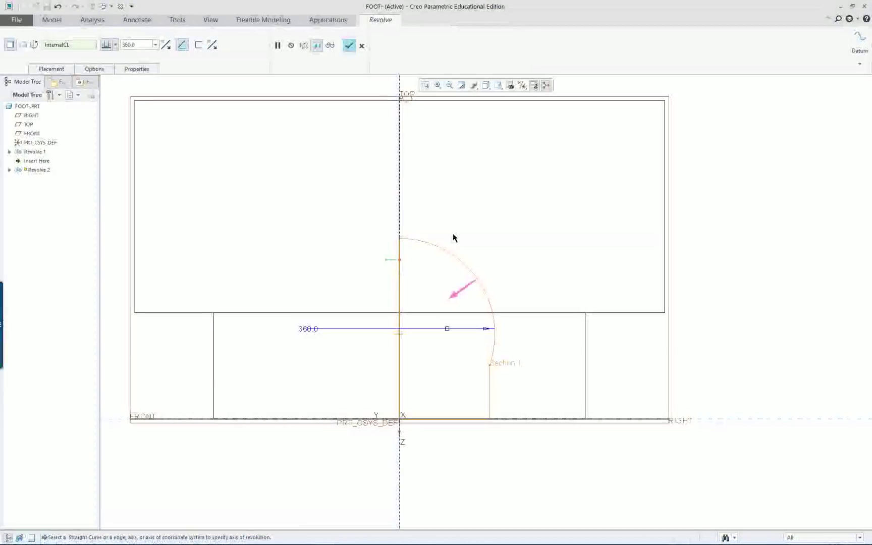
# Step: Show the part shaded with edges in standard orientation, complete the 360-degree revolved socket cut, and clear the selection
pyautogui.hotkey('ctrl', 'd')
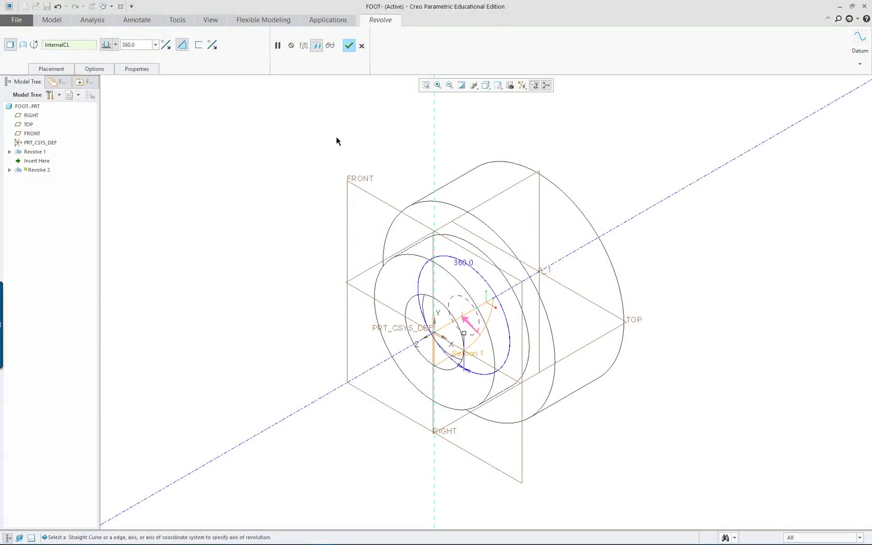
pyautogui.hotkey('ctrl', '2')
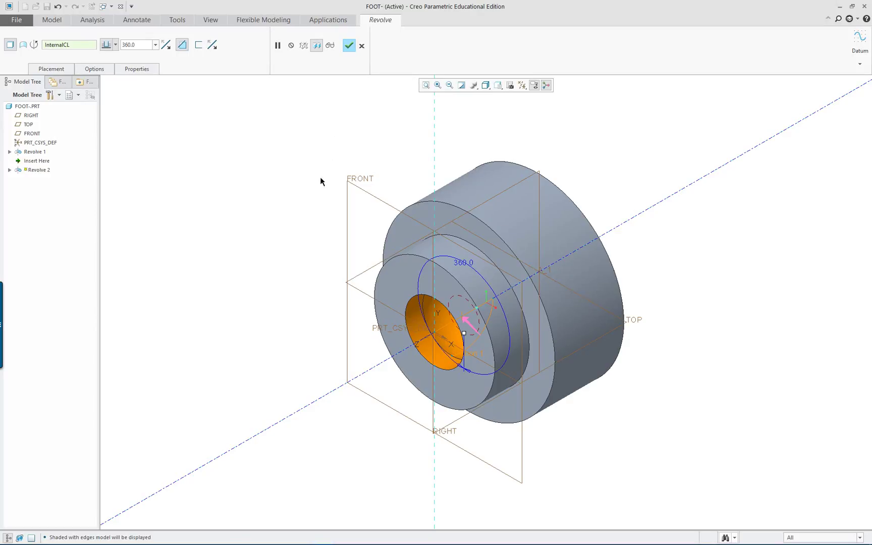
pyautogui.click(485, 85)
pyautogui.click(257, 157)
pyautogui.moveTo(629, 402)
pyautogui.mouseDown(button='middle')
pyautogui.moveTo(666, 356)
pyautogui.moveTo(666, 370)
pyautogui.moveTo(633, 405)
pyautogui.mouseUp(button='middle')
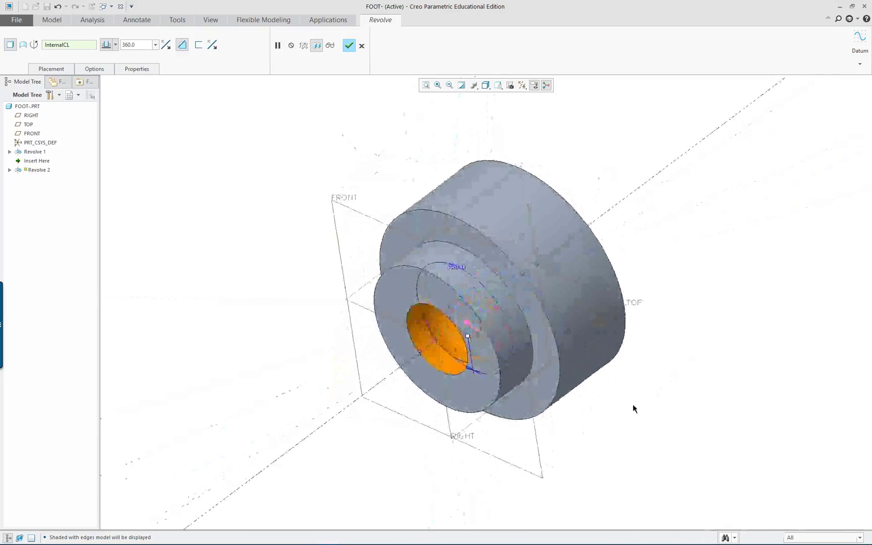
pyautogui.middleClick(341, 164)
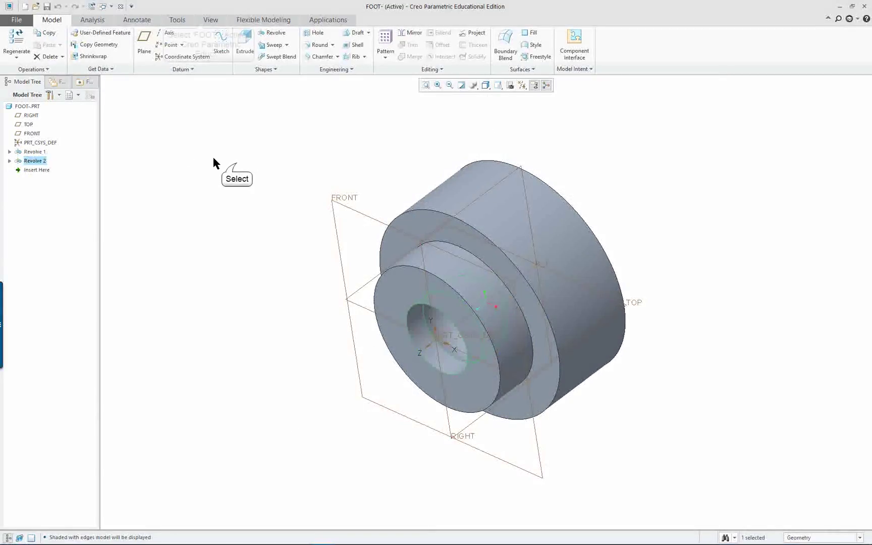
pyautogui.click(233, 168)
# Step: Apply a reddish metal appearance from the std-metals.dmt library to the spherical and cylindrical surfaces of the ball socket
pyautogui.click(209, 20)
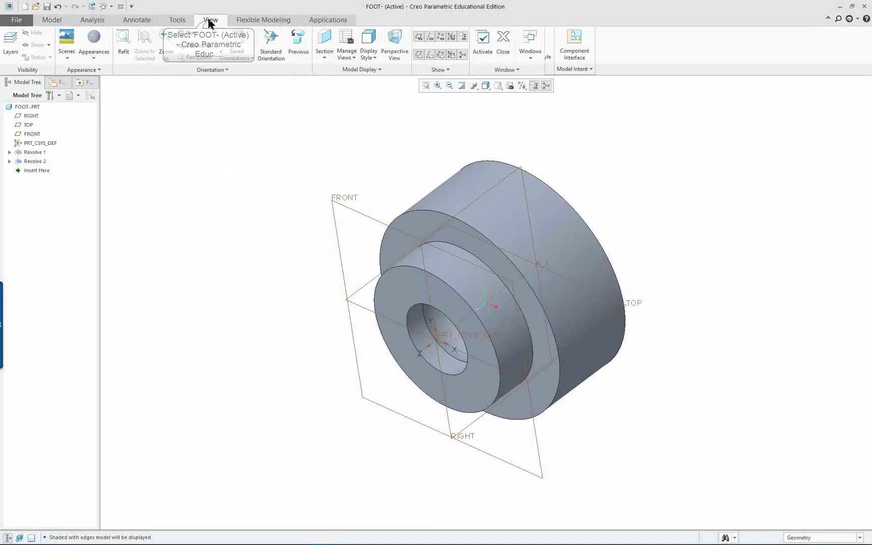
pyautogui.click(94, 51)
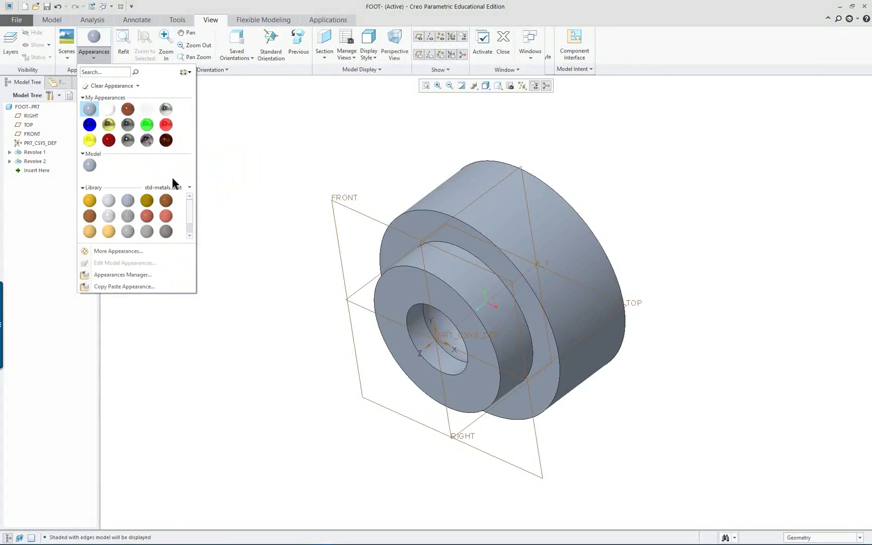
pyautogui.scroll(-1, 191, 224)
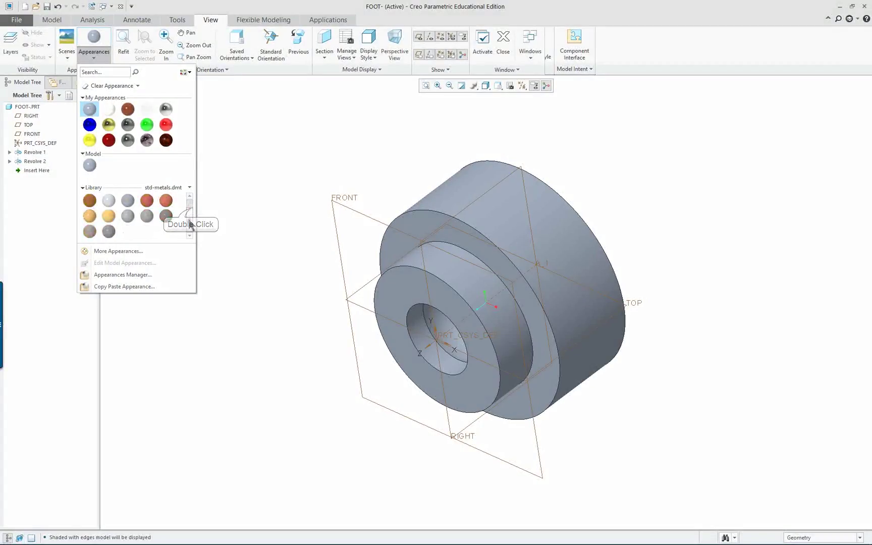
pyautogui.click(165, 202)
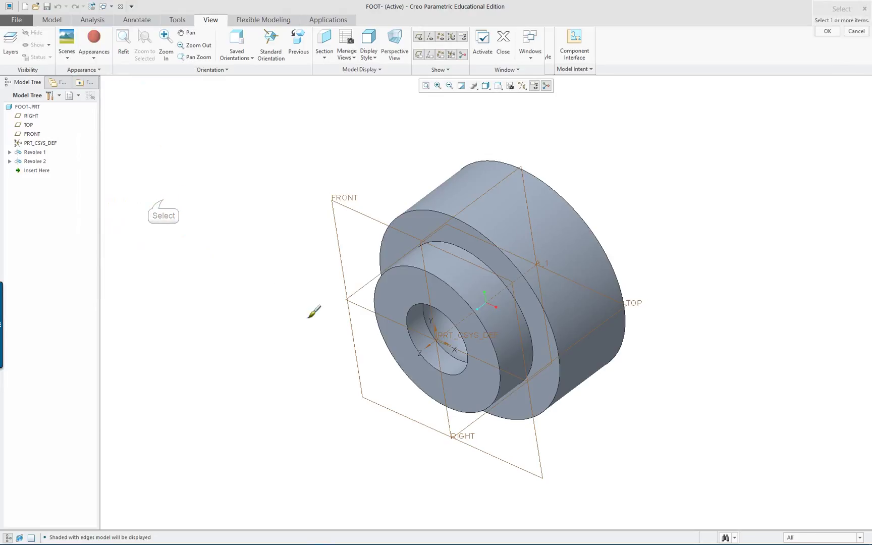
pyautogui.moveTo(456, 331); pyautogui.dragTo(455, 301, button='middle')
pyautogui.click(438, 310)
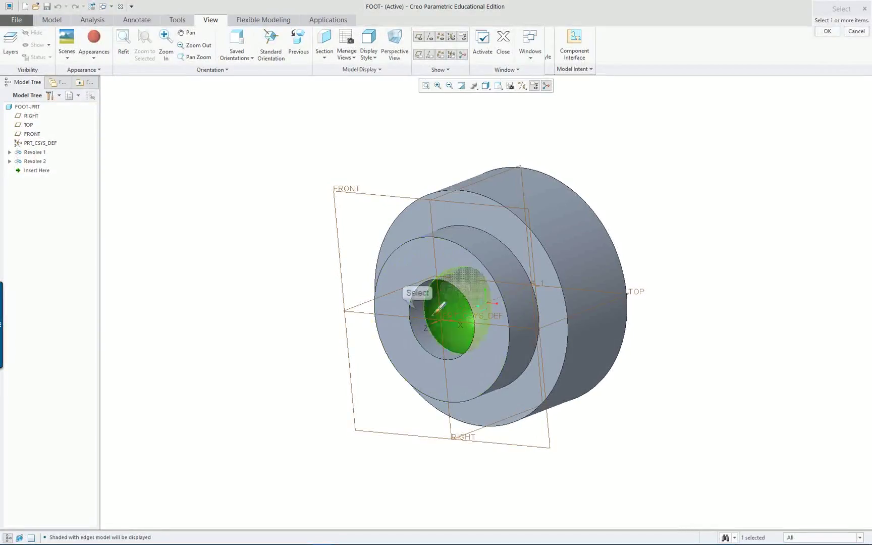
pyautogui.keyDown('ctrl'); pyautogui.click(419, 312); pyautogui.keyUp('ctrl')
pyautogui.moveTo(440, 315); pyautogui.dragTo(525, 273, button='middle')
pyautogui.keyDown('ctrl'); pyautogui.click(538, 271); pyautogui.keyUp('ctrl')
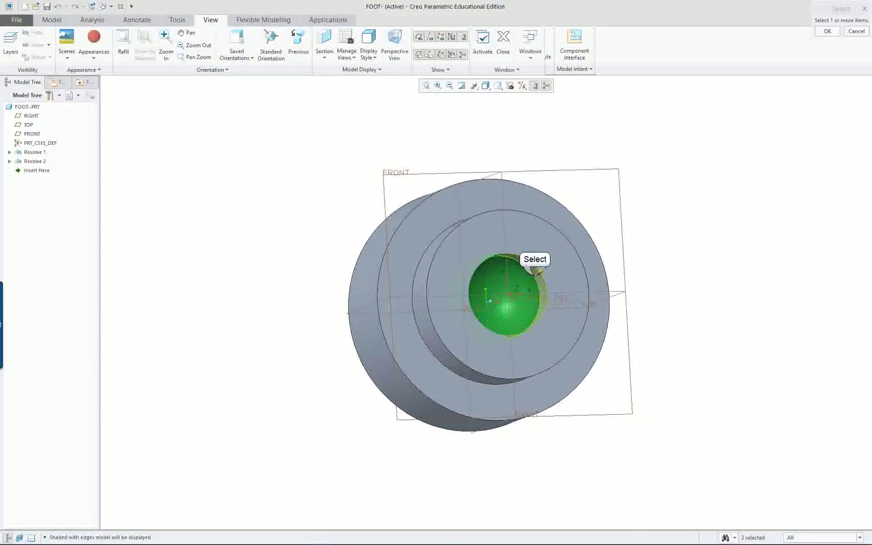
pyautogui.middleClick(279, 248)
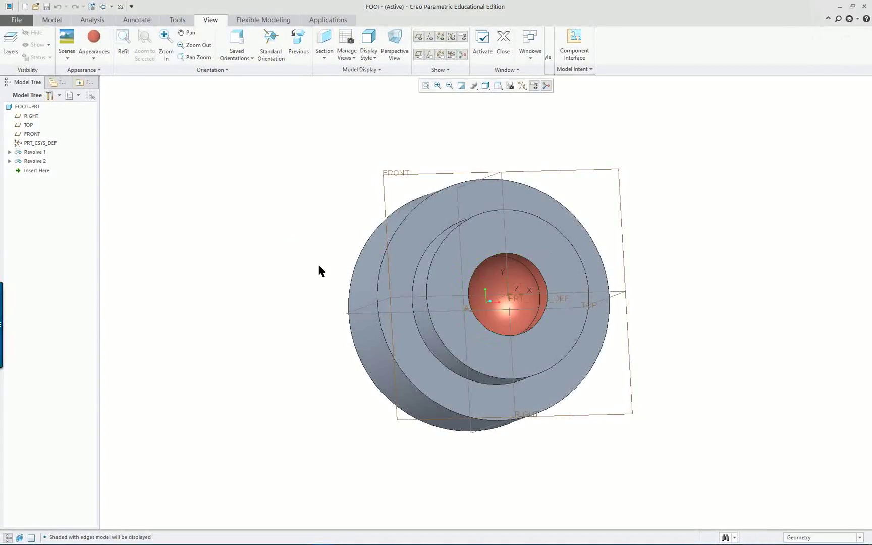
pyautogui.moveTo(319, 272); pyautogui.dragTo(266, 302, button='middle')
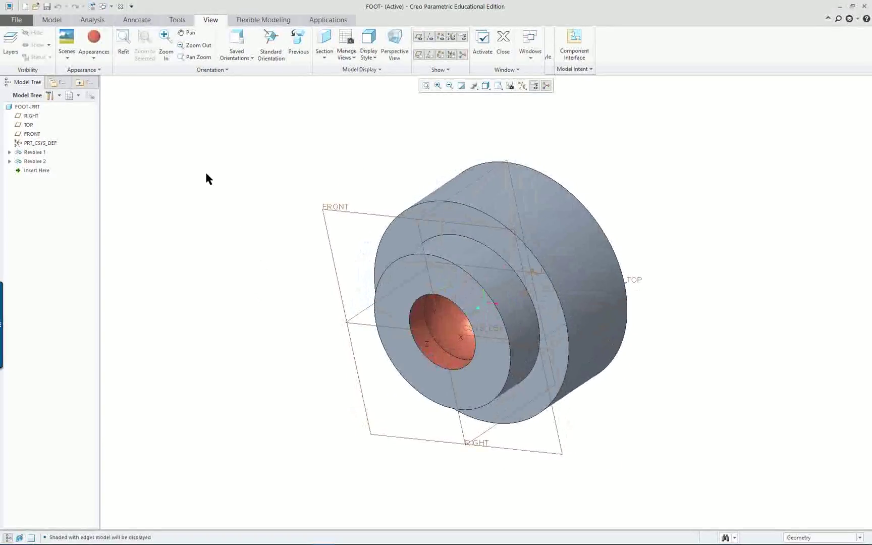
# Step: Apply the ptc-painted-green appearance to the entire FOOT part
pyautogui.click(92, 56)
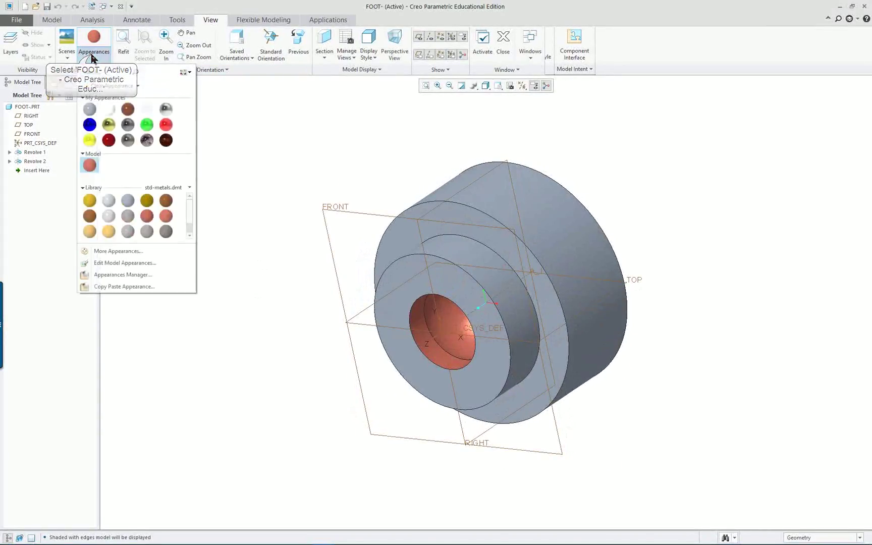
pyautogui.click(147, 125)
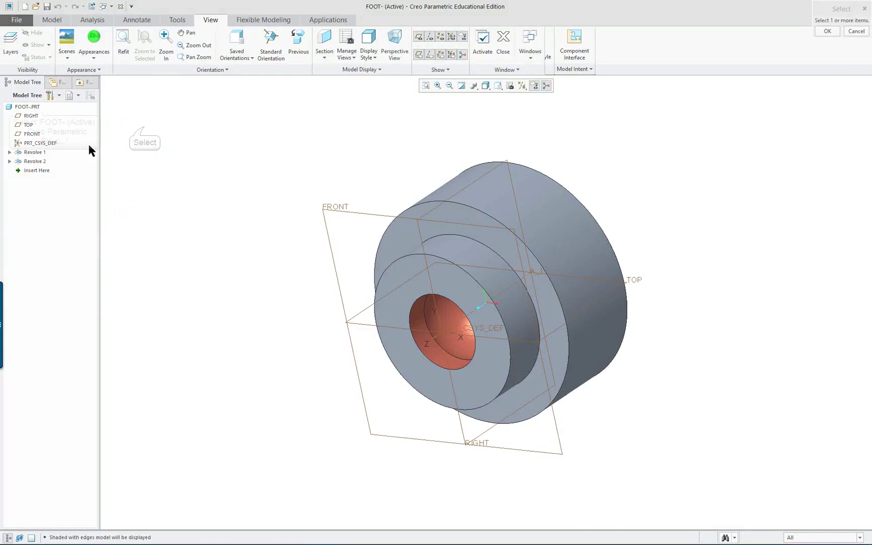
pyautogui.click(27, 106)
pyautogui.click(93, 37)
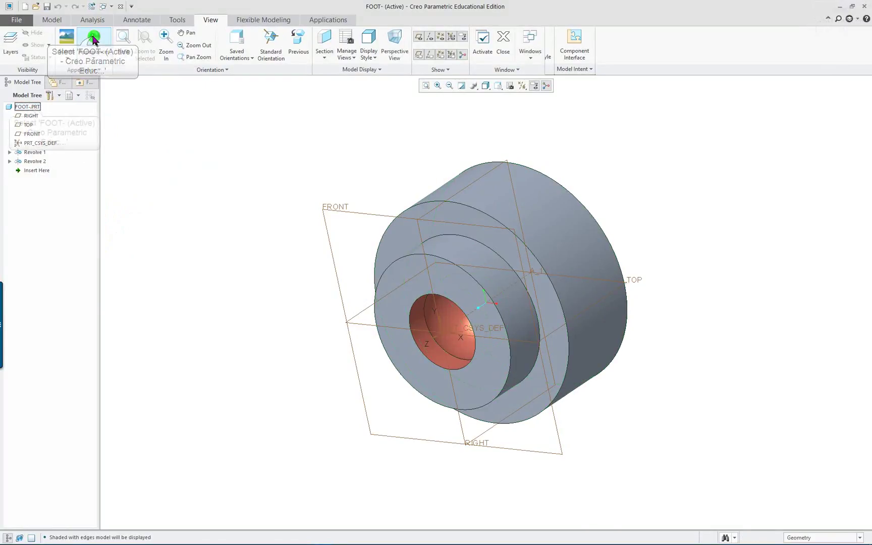
pyautogui.click(31, 108)
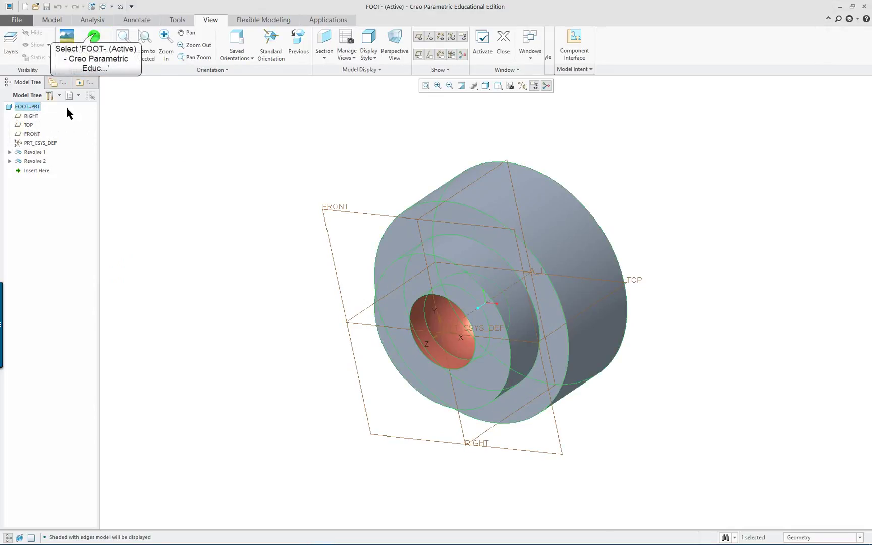
pyautogui.click(105, 38)
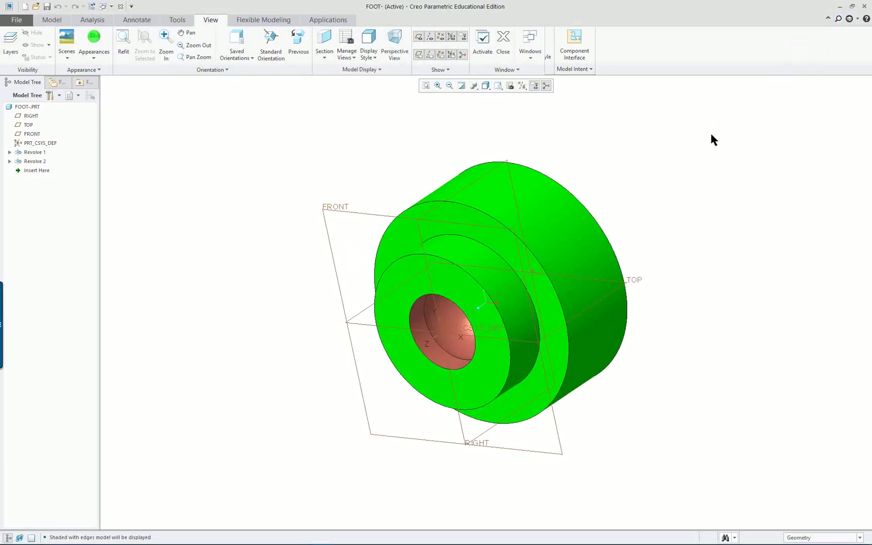
# Step: Open the color of the ptc-painted-green model appearance for editing and set its red value to 181.0
pyautogui.moveTo(573, 245); pyautogui.dragTo(567, 241, button='middle')
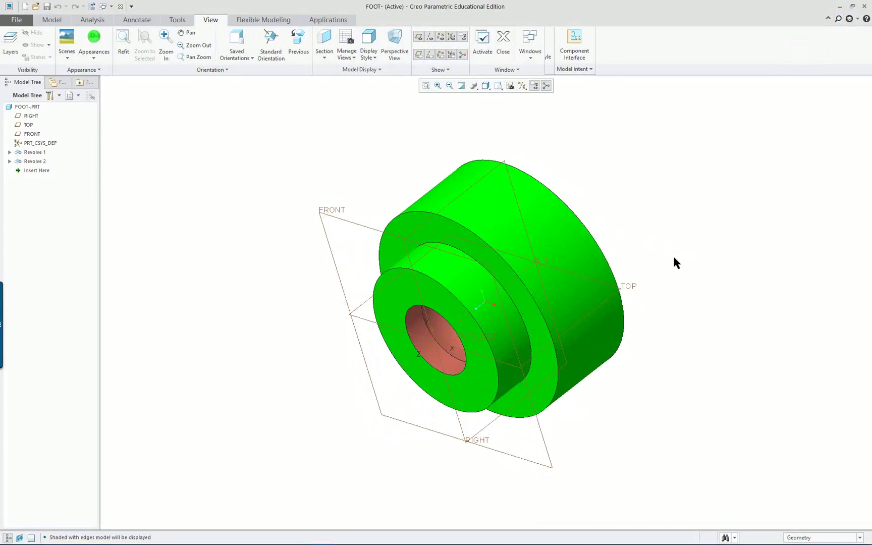
pyautogui.click(94, 44)
pyautogui.rightClick(109, 169)
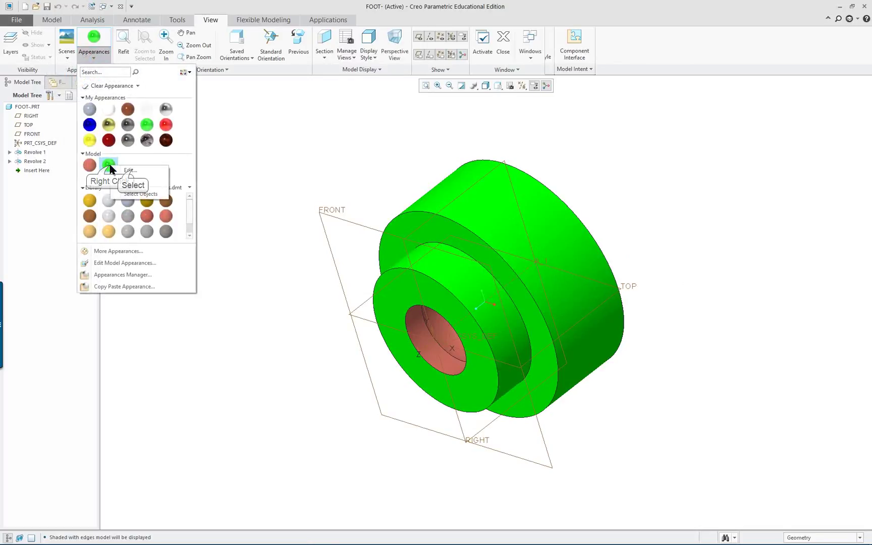
pyautogui.click(127, 173)
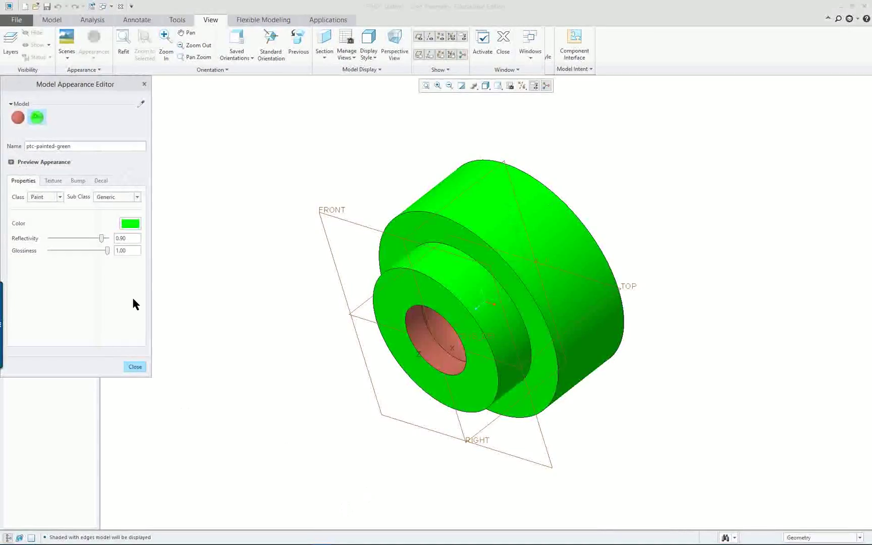
pyautogui.click(134, 227)
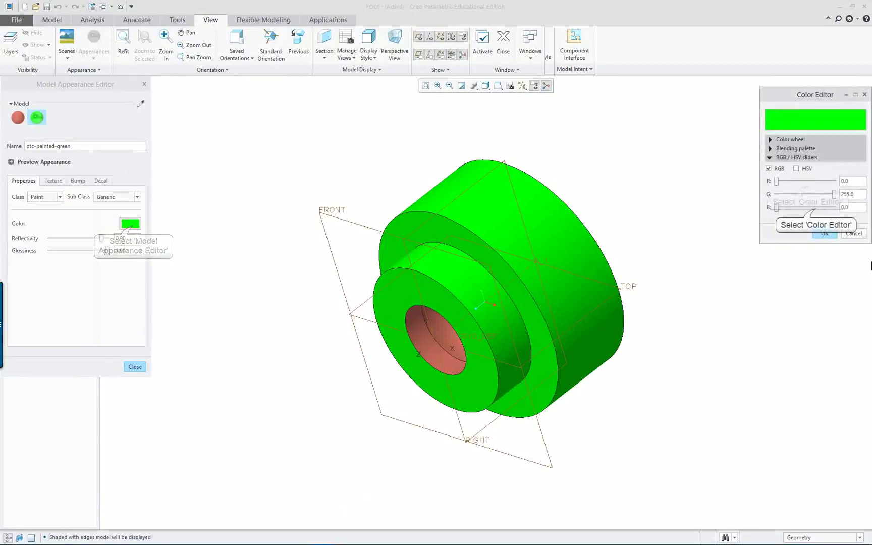
pyautogui.click(809, 181)
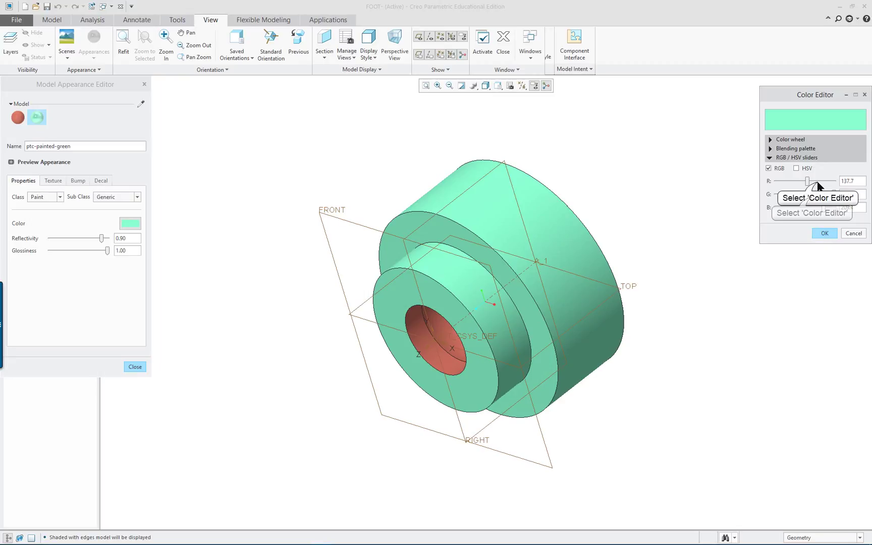
pyautogui.click(817, 181)
# Step: Set the appearance color's green value to 158.1 and blue to 188.7, accept it, and close the appearance editor
pyautogui.click(812, 196)
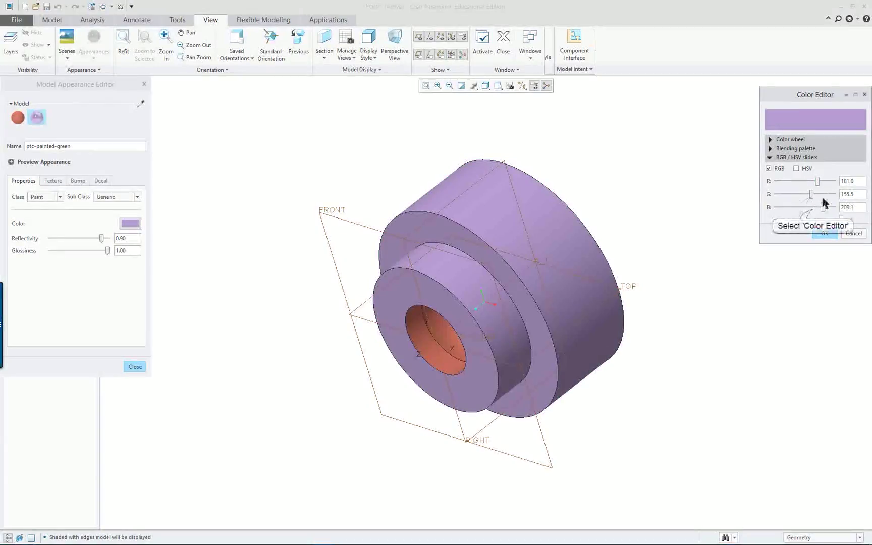
pyautogui.click(823, 202)
pyautogui.click(823, 197)
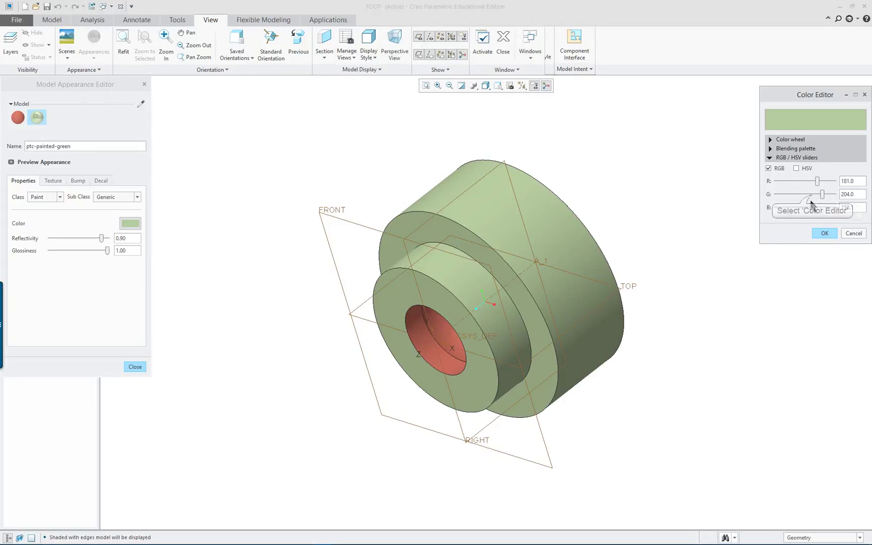
pyautogui.click(811, 195)
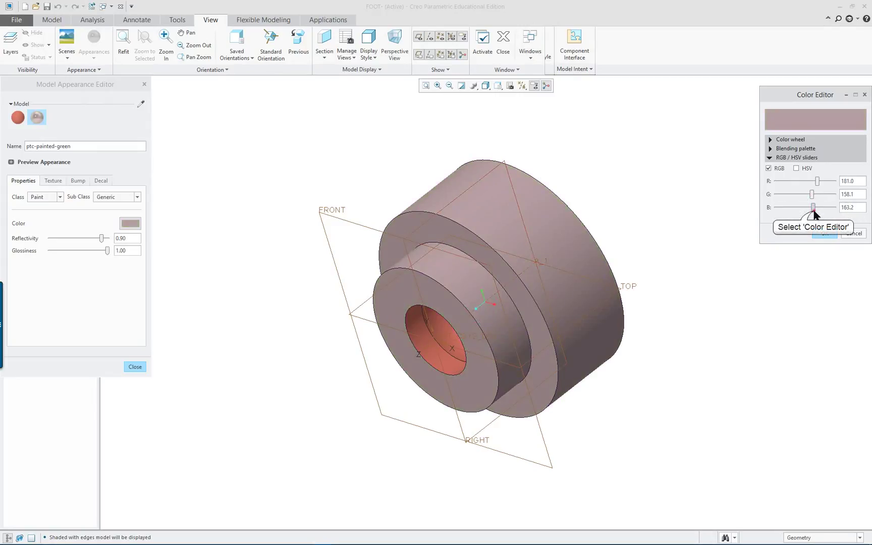
pyautogui.moveTo(814, 208); pyautogui.dragTo(819, 208)
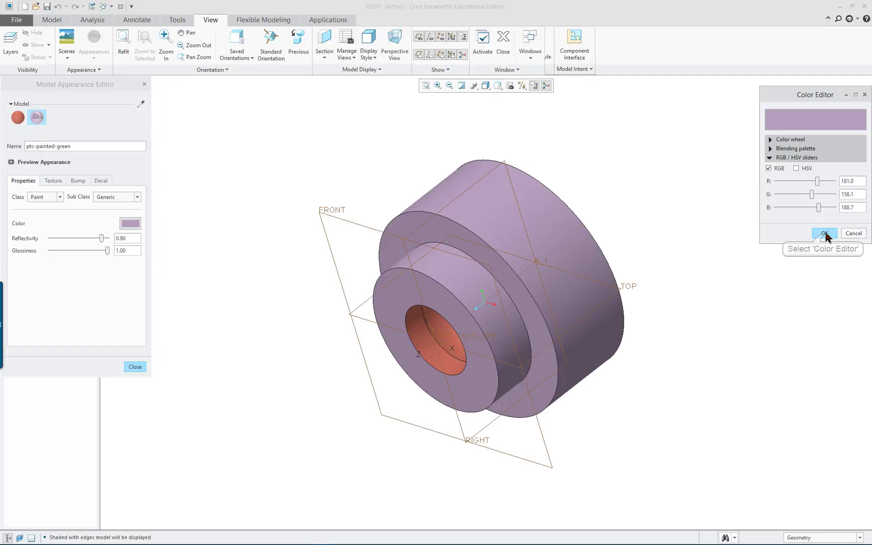
pyautogui.click(825, 233)
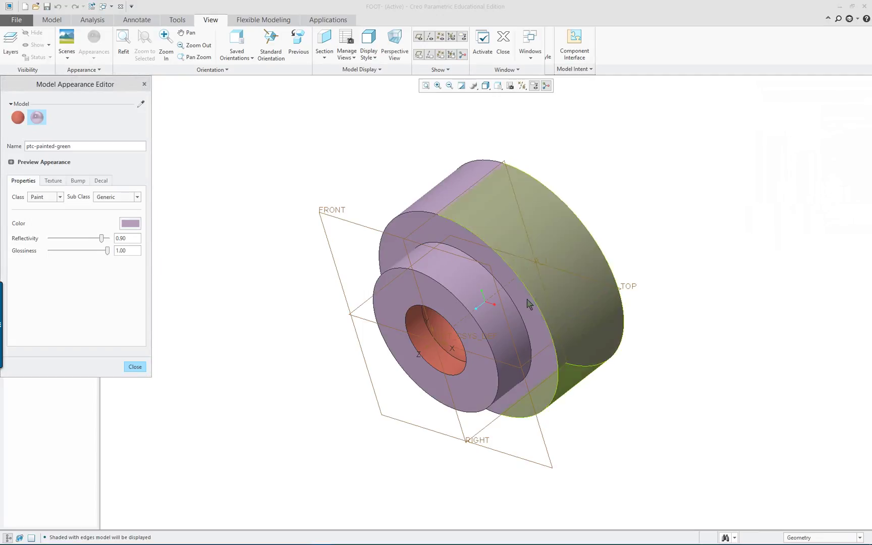
pyautogui.click(135, 367)
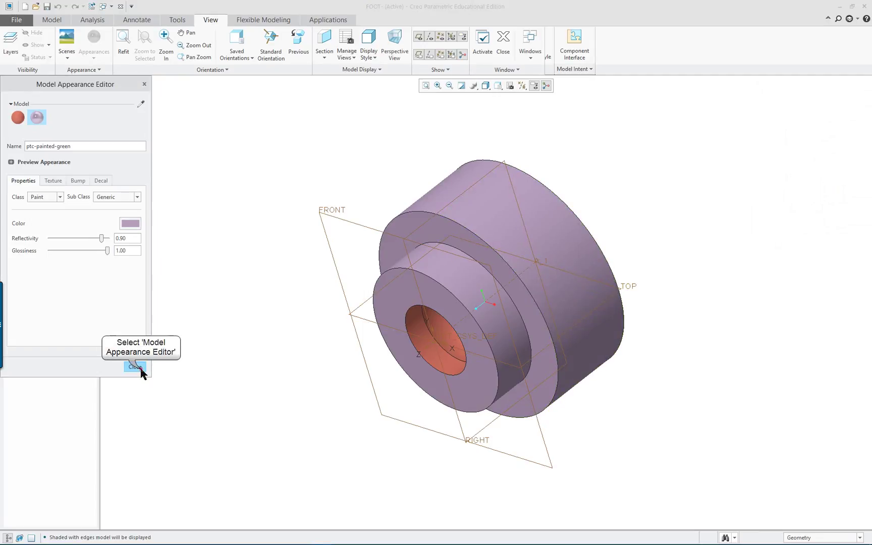
# Step: Chamfer the edge of the socket opening on the small boss's end face with a D x D chamfer of 0.0313
pyautogui.moveTo(360, 379); pyautogui.dragTo(370, 353, button='middle')
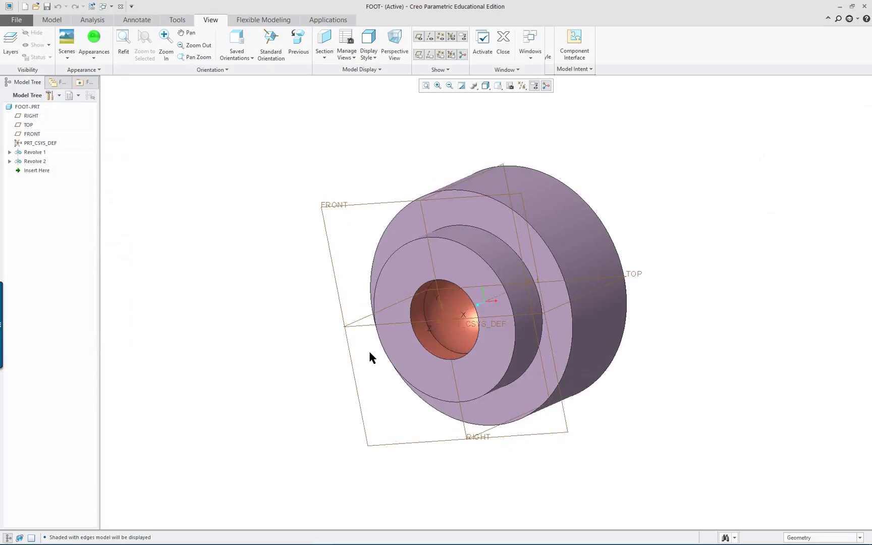
pyautogui.moveTo(382, 357); pyautogui.dragTo(717, 391, button='middle')
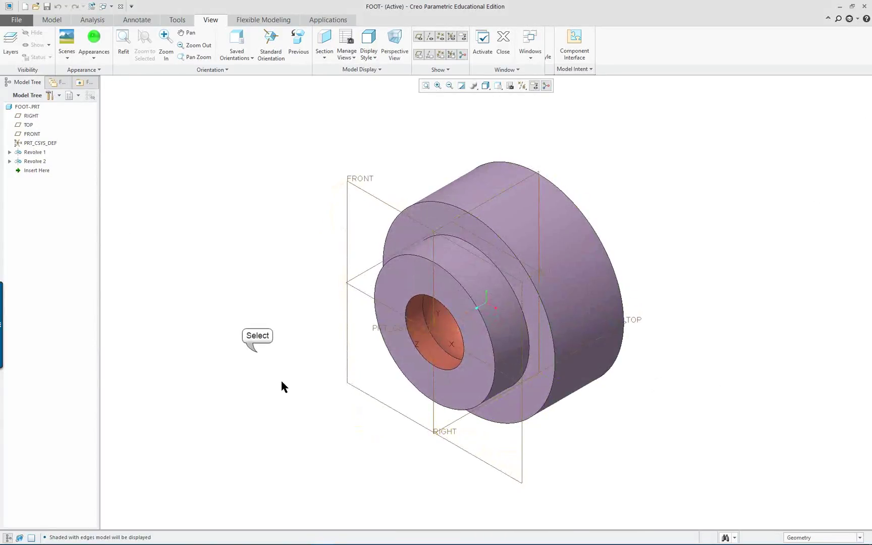
pyautogui.click(415, 301)
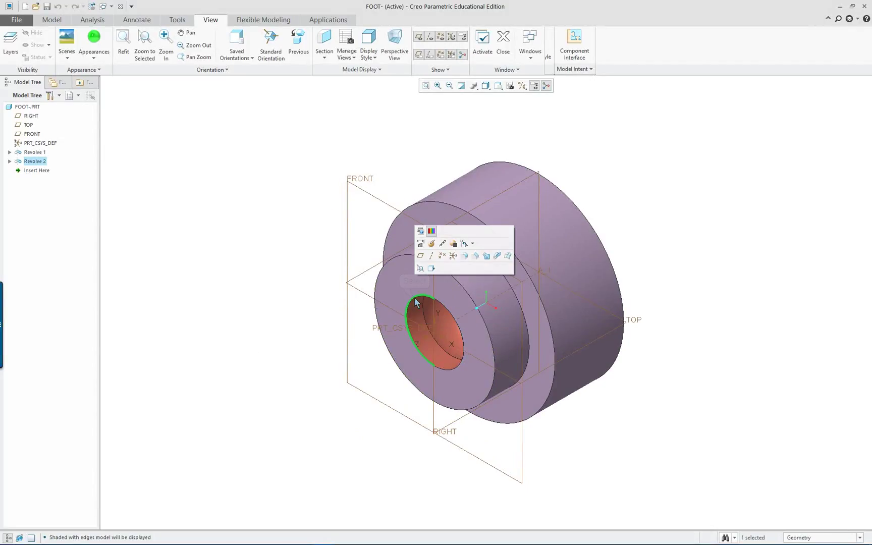
pyautogui.click(475, 256)
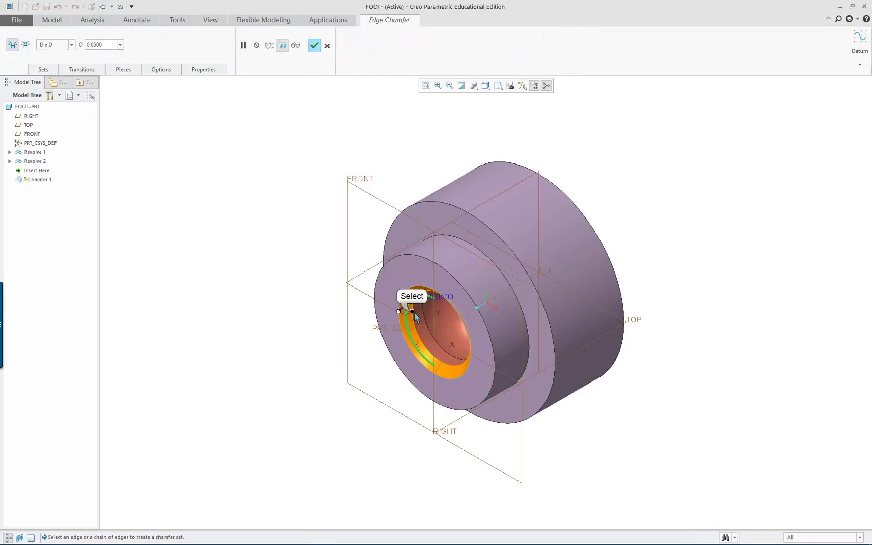
pyautogui.moveTo(409, 315); pyautogui.dragTo(408, 314)
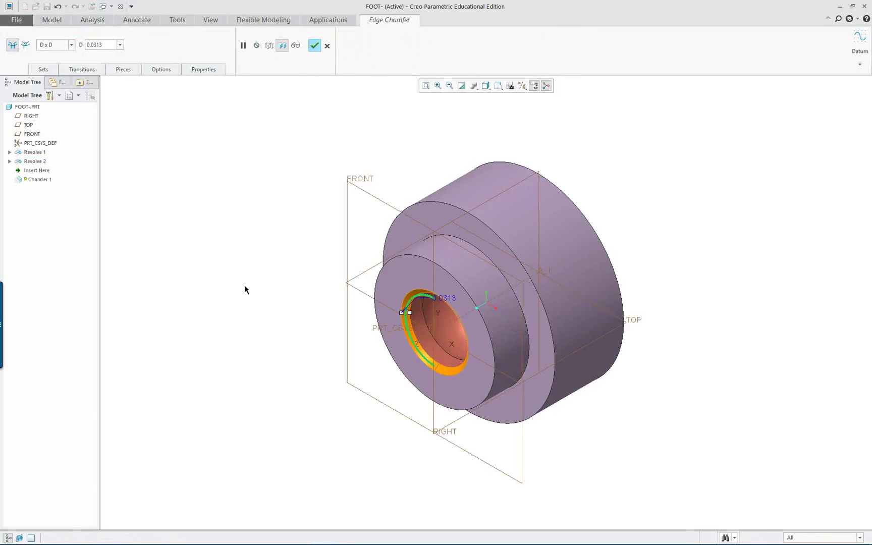
pyautogui.middleClick(251, 295)
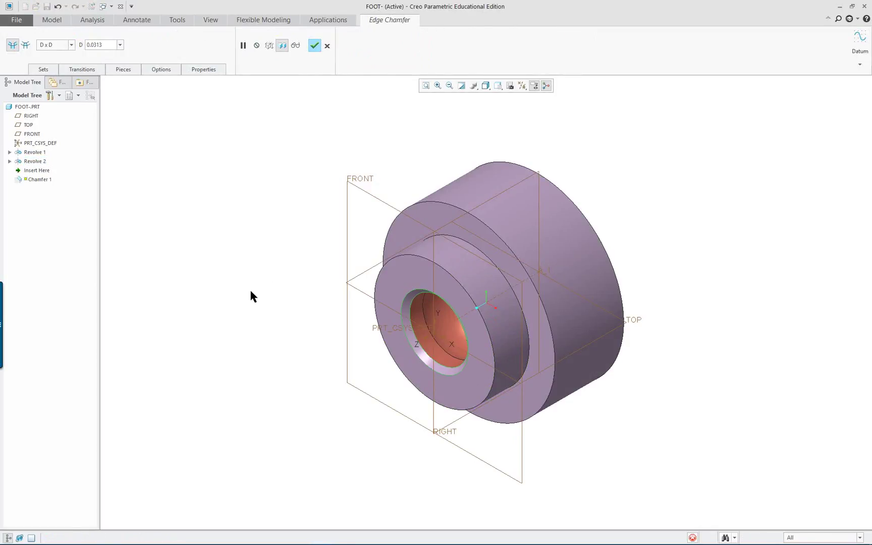
pyautogui.click(275, 302)
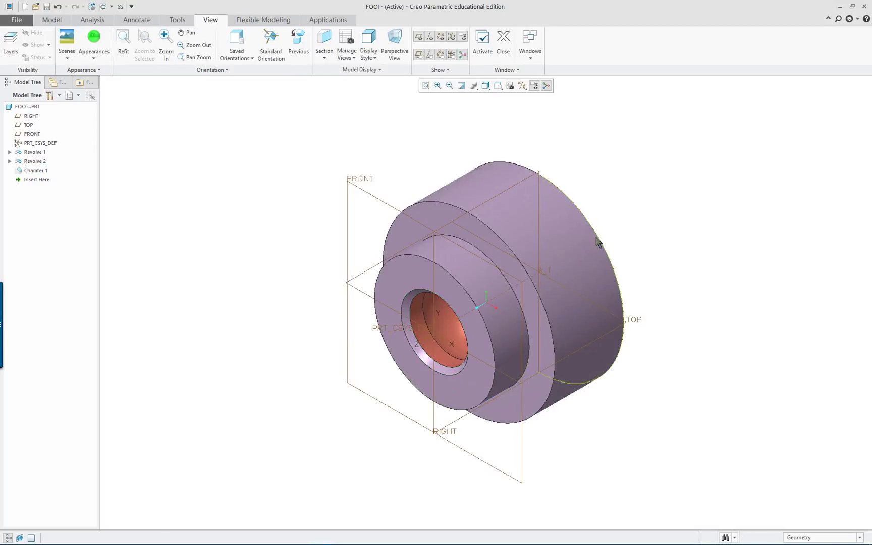
# Step: Create a round with radius 0.0625 between the small boss's cylindrical surface and the adjoining shoulder face of the large cylinder
pyautogui.rightClick(273, 286)
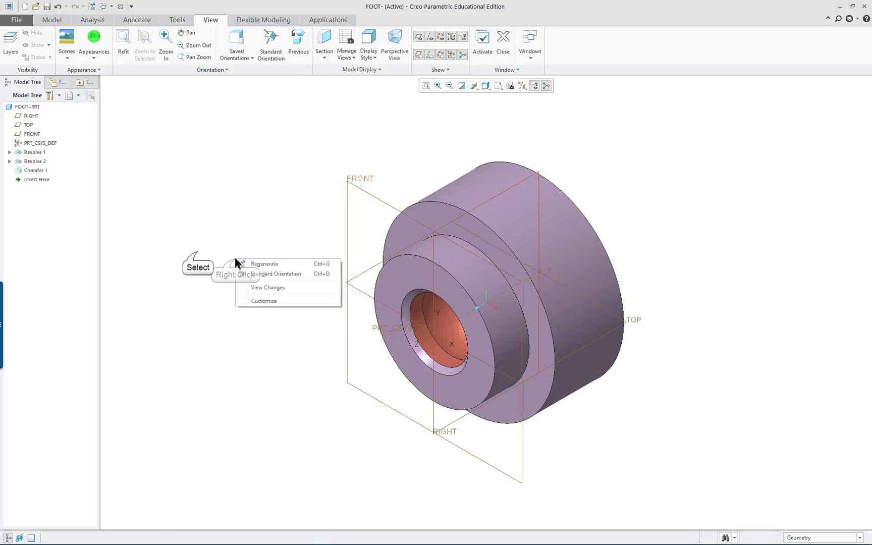
pyautogui.click(197, 255)
pyautogui.click(461, 273)
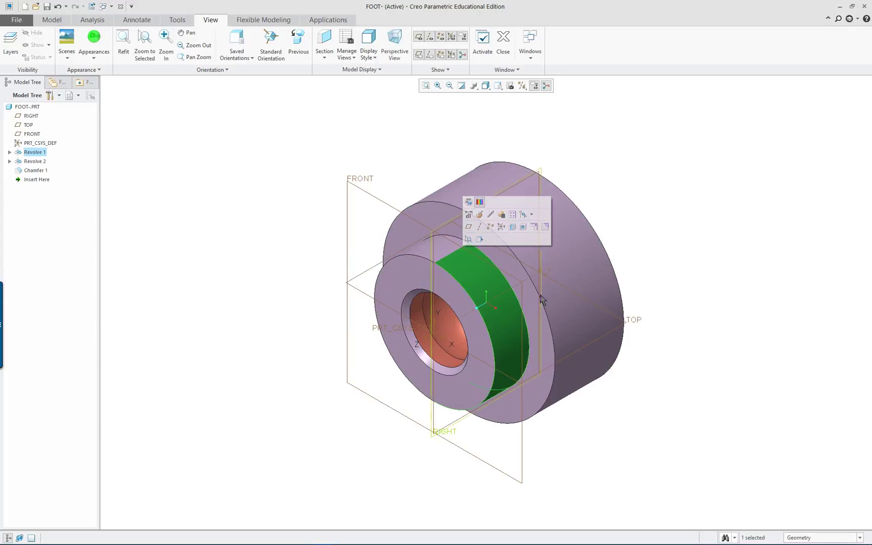
pyautogui.click(533, 309)
pyautogui.keyDown('ctrl'); pyautogui.click(533, 307); pyautogui.keyUp('ctrl')
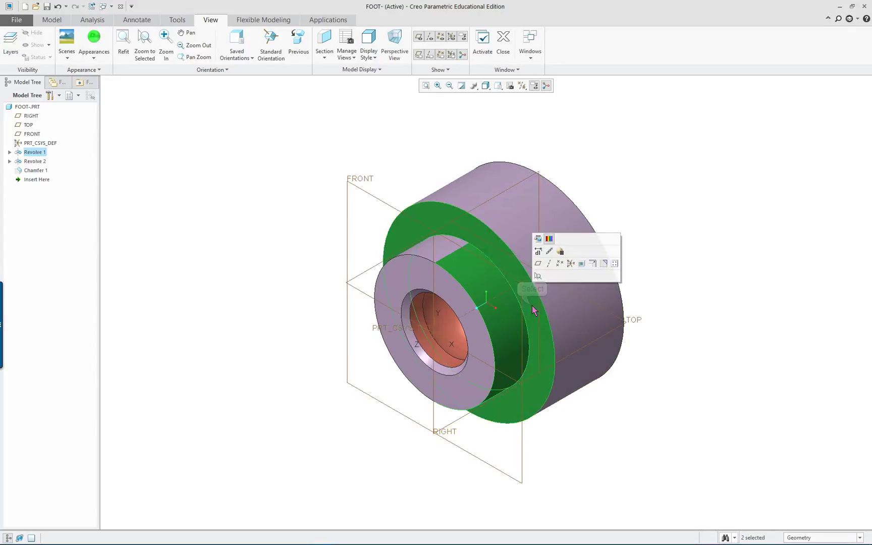
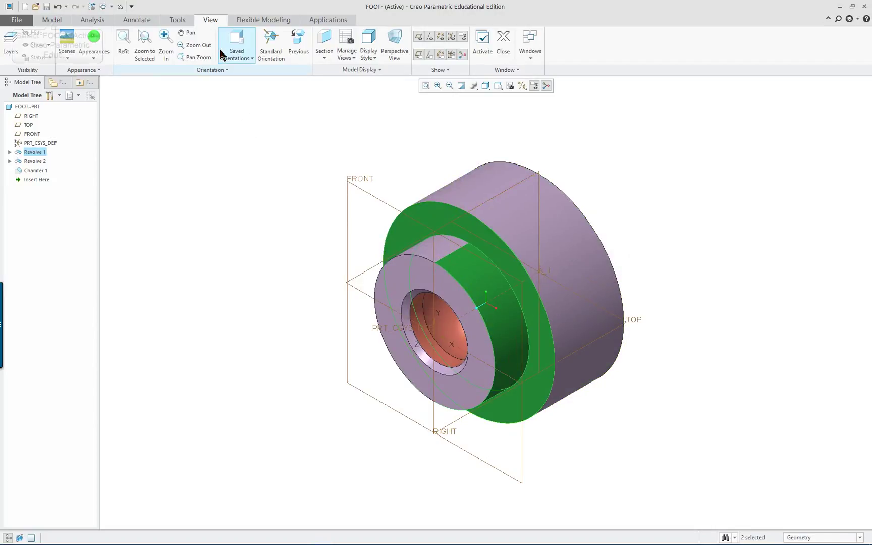
pyautogui.click(56, 22)
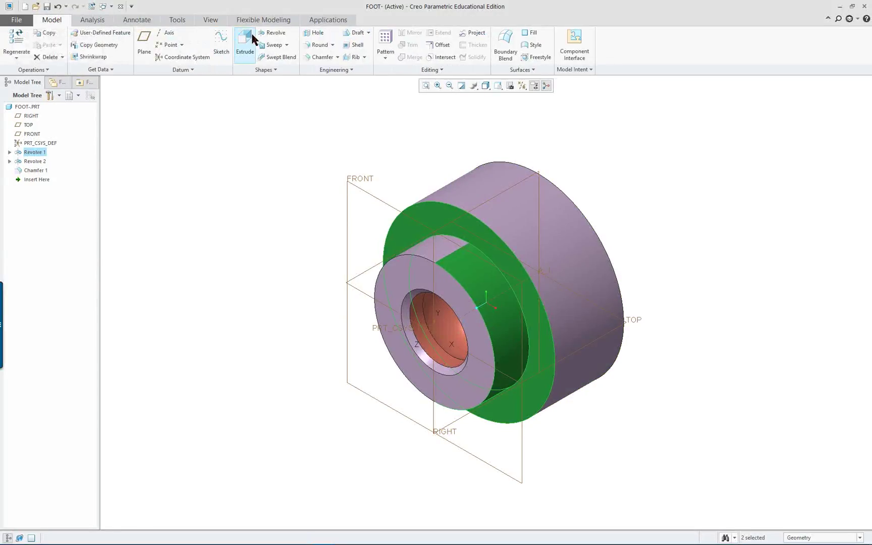
pyautogui.click(320, 45)
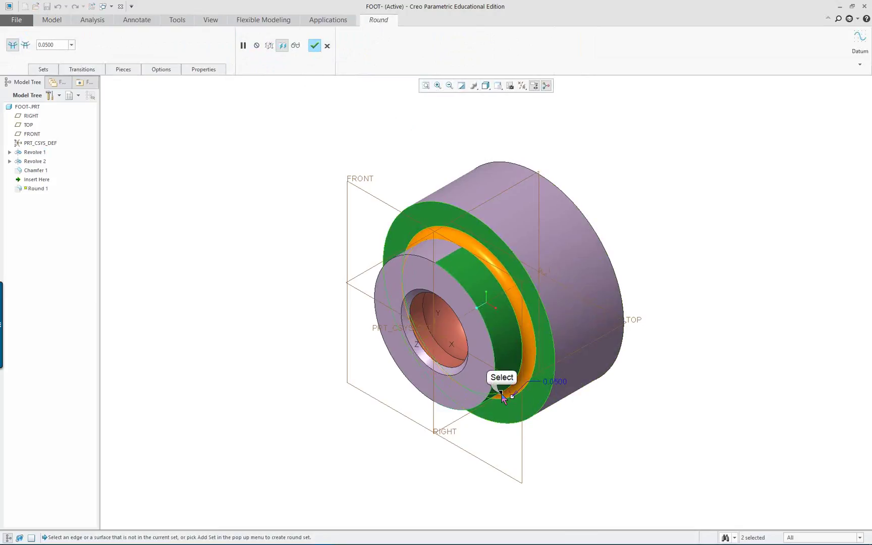
pyautogui.moveTo(501, 395); pyautogui.dragTo(503, 399)
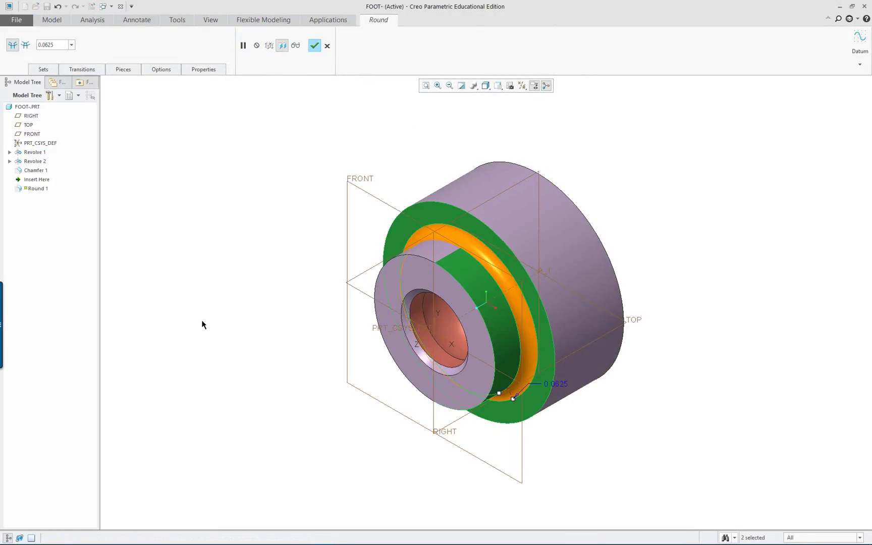
# Step: Add a second set to the round using the outer edge of the small boss's end face
pyautogui.moveTo(202, 325)
pyautogui.mouseDown(button='middle')
pyautogui.moveTo(232, 288)
pyautogui.moveTo(187, 318)
pyautogui.mouseUp(button='middle')
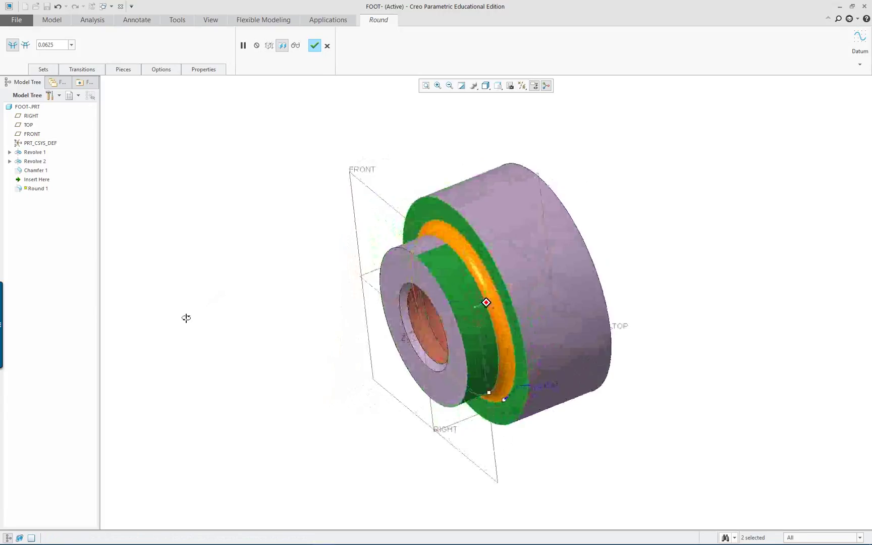
pyautogui.rightClick(209, 228)
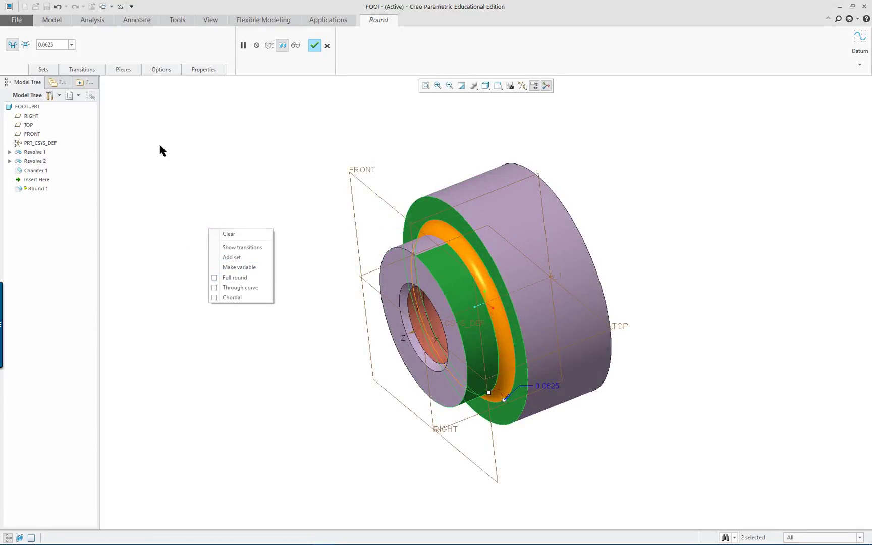
pyautogui.click(45, 74)
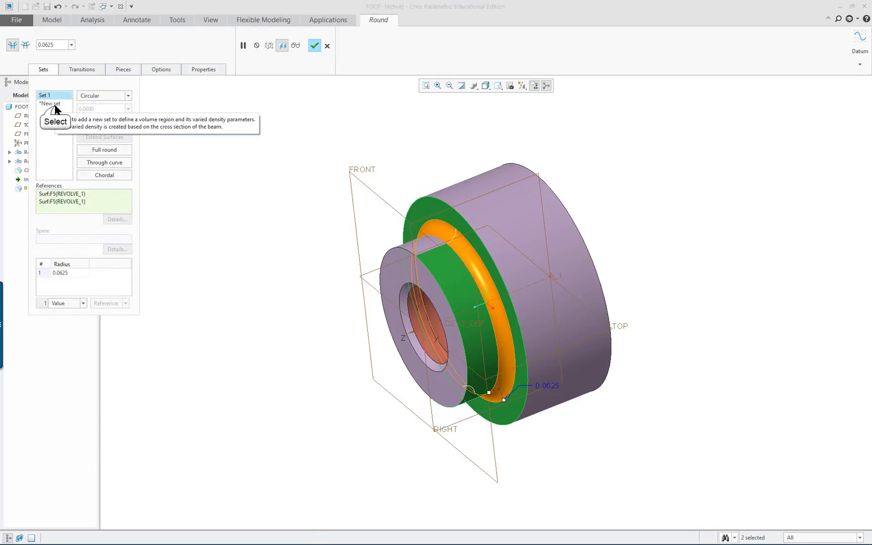
pyautogui.click(53, 104)
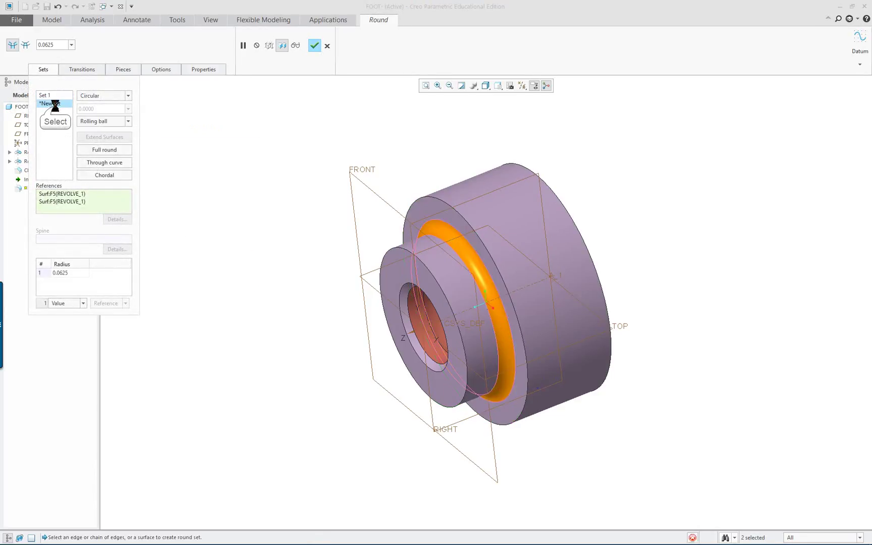
pyautogui.click(434, 280)
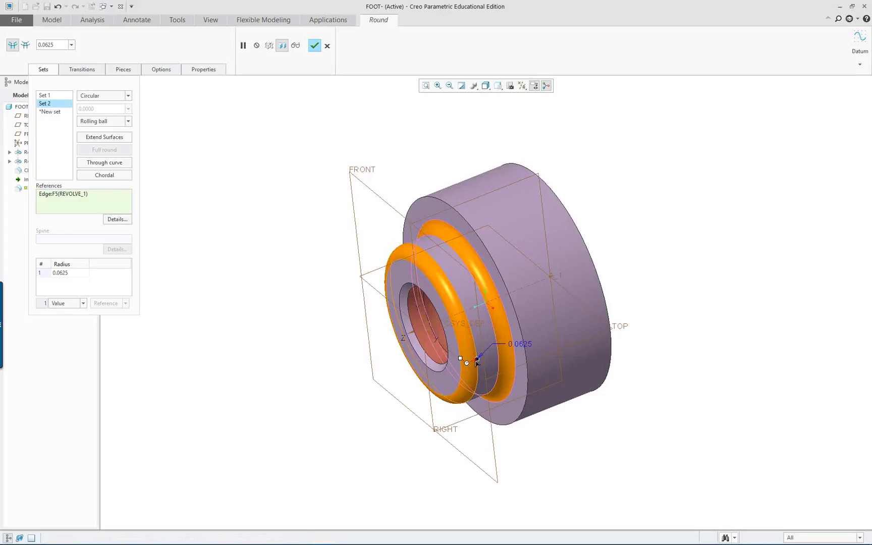
# Step: Set the second round set's radius to 0.0313, add the outer edge of the large cylinder's shoulder face to it, and complete the round
pyautogui.moveTo(476, 362); pyautogui.dragTo(467, 362)
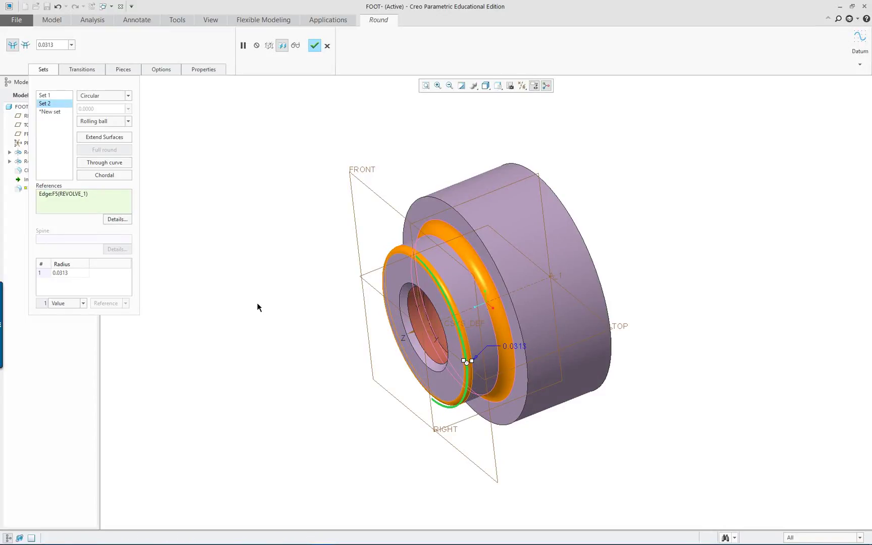
pyautogui.keyDown('ctrl'); pyautogui.click(441, 200); pyautogui.keyUp('ctrl')
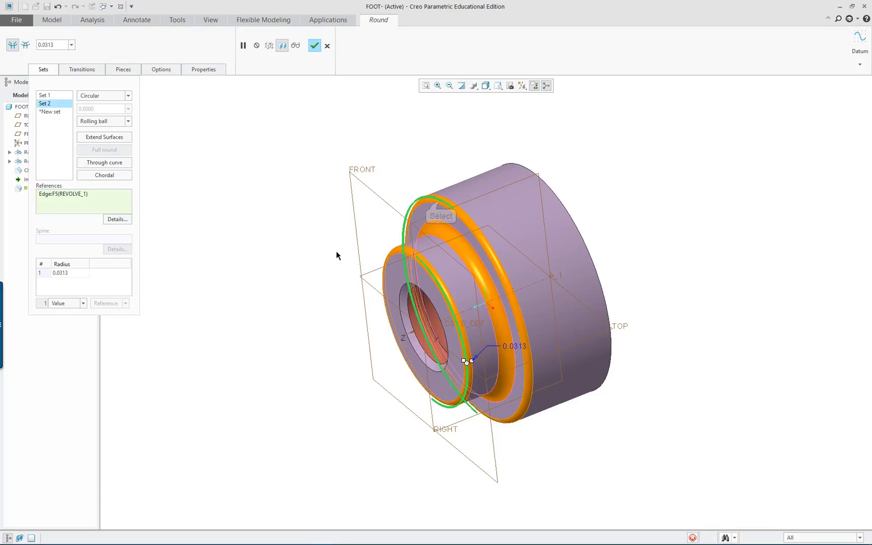
pyautogui.middleClick(293, 288)
pyautogui.moveTo(282, 325); pyautogui.dragTo(321, 325, button='middle')
pyautogui.click(254, 287)
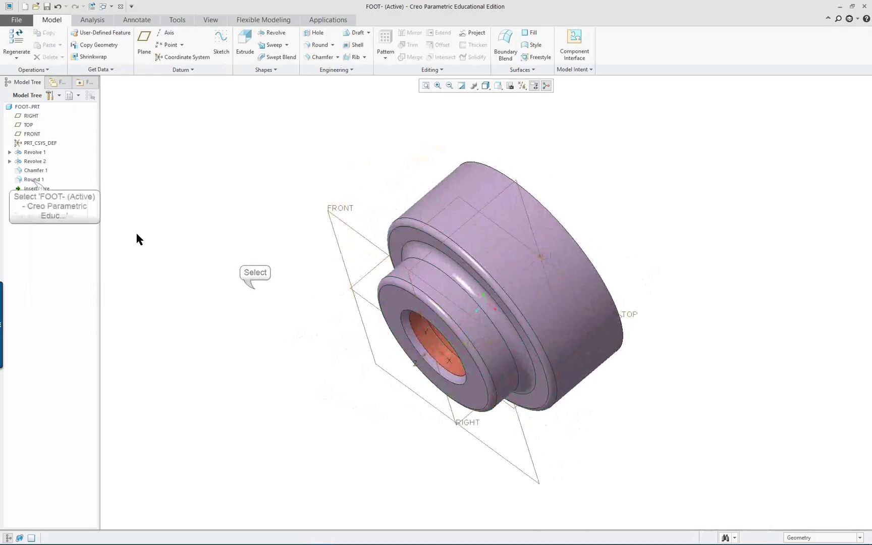
# Step: Display the radius dimensions of Round 1 on the model and examine them
pyautogui.rightClick(24, 180)
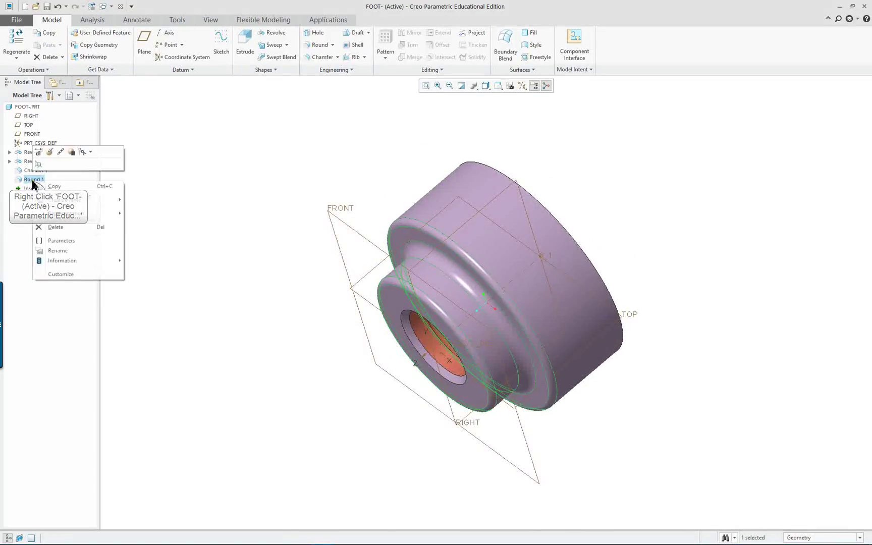
pyautogui.click(39, 153)
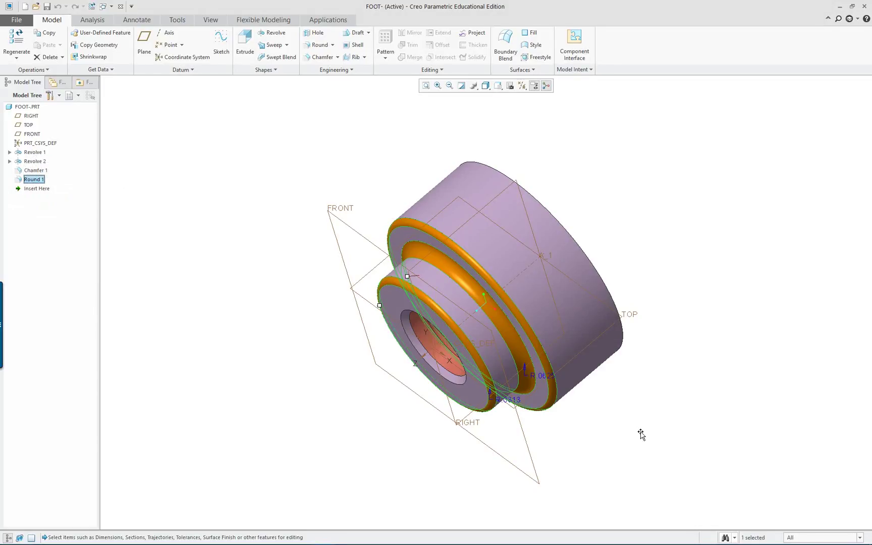
pyautogui.moveTo(630, 430); pyautogui.dragTo(657, 290, button='middle')
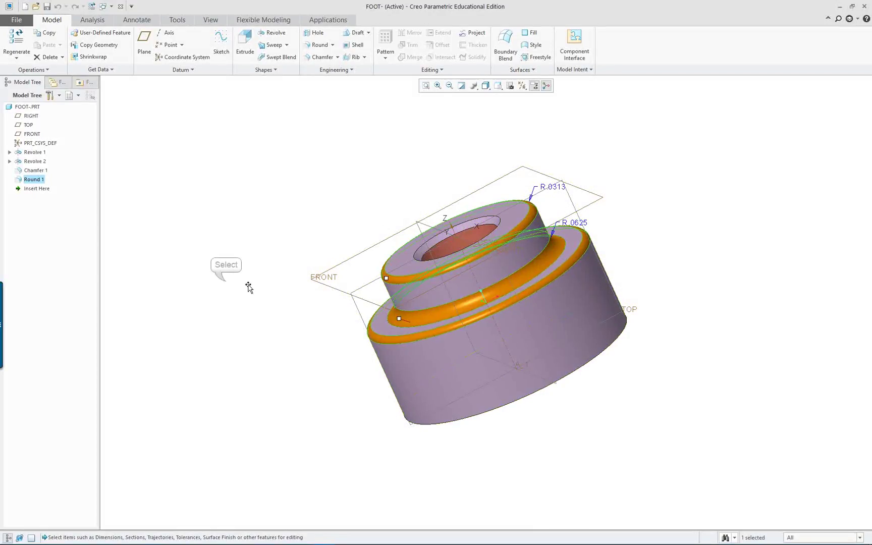
pyautogui.click(225, 285)
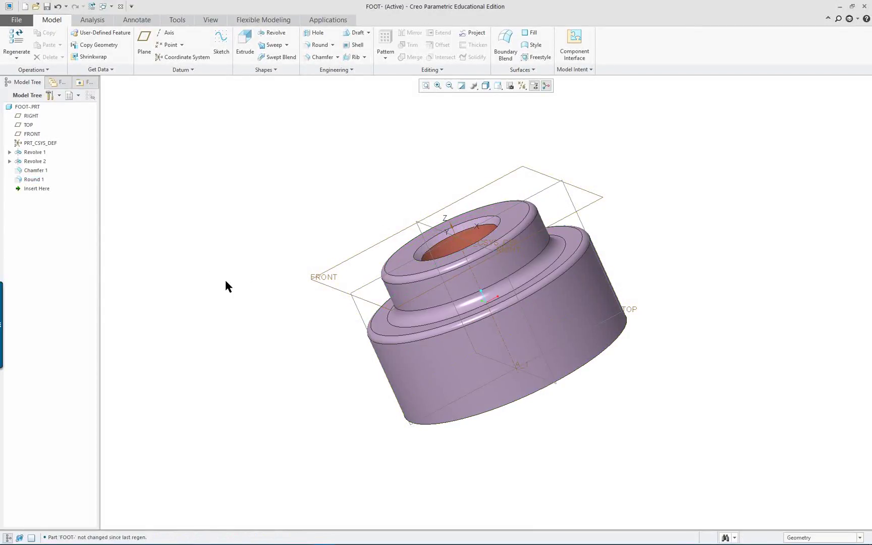
# Step: Start a 0.0500 round on the outer edge of the large cylinder's flat end face and add three more radius points to it
pyautogui.moveTo(233, 275)
pyautogui.mouseDown(button='middle')
pyautogui.moveTo(146, 368)
pyautogui.moveTo(310, 249)
pyautogui.moveTo(246, 407)
pyautogui.moveTo(605, 313)
pyautogui.moveTo(682, 243)
pyautogui.mouseUp(button='middle')
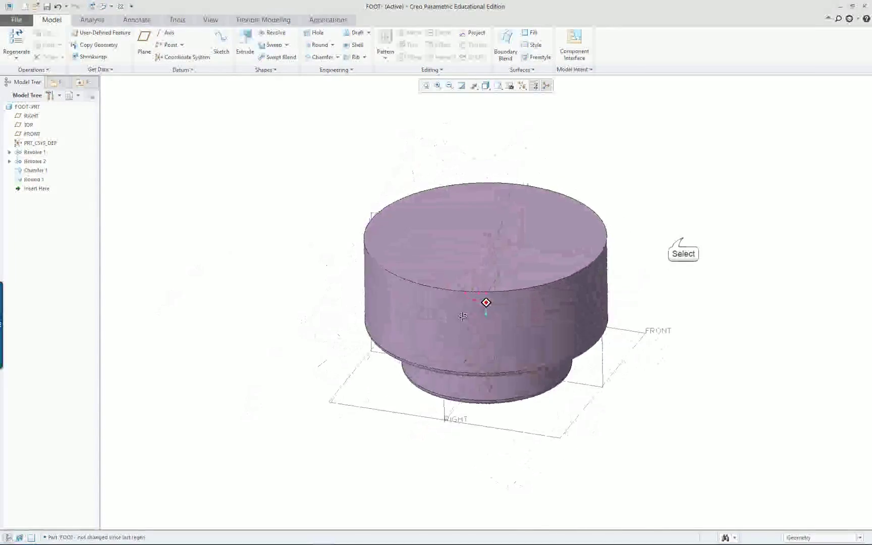
pyautogui.click(601, 247)
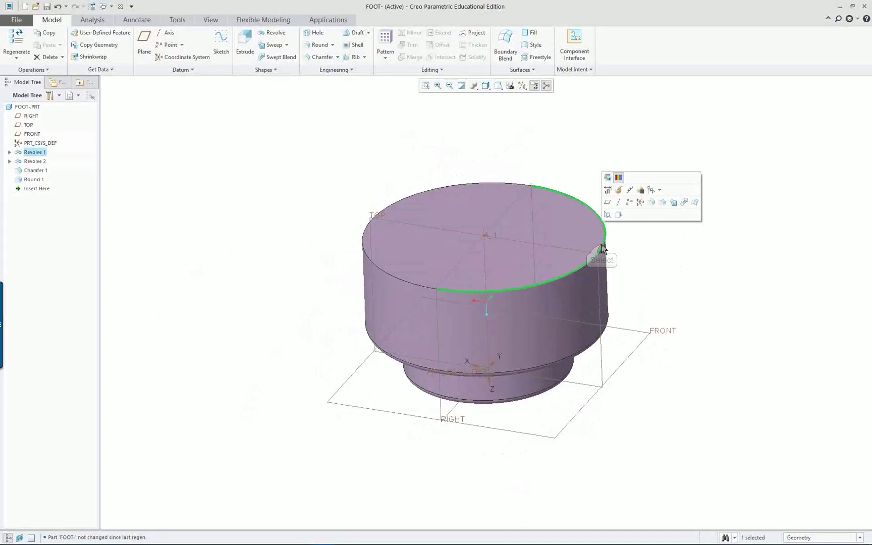
pyautogui.click(652, 203)
pyautogui.scroll(3, 643, 214)
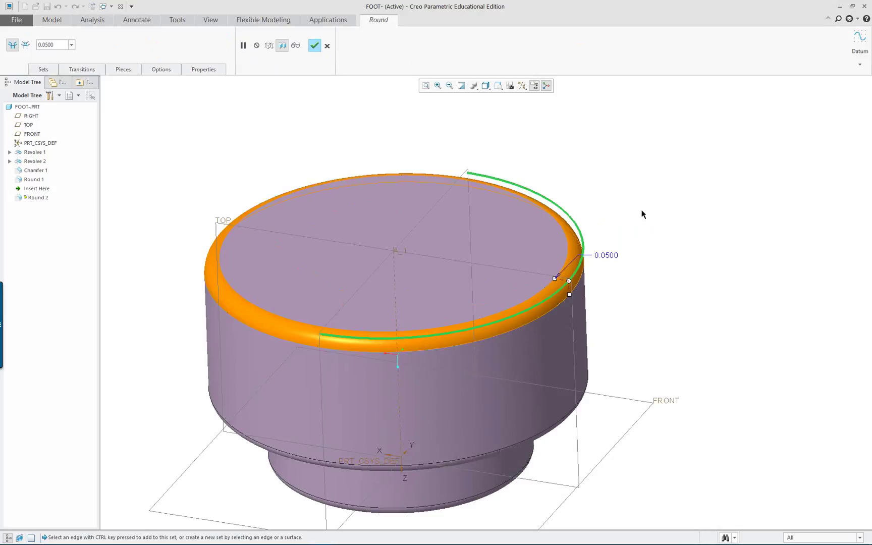
pyautogui.rightClick(568, 282)
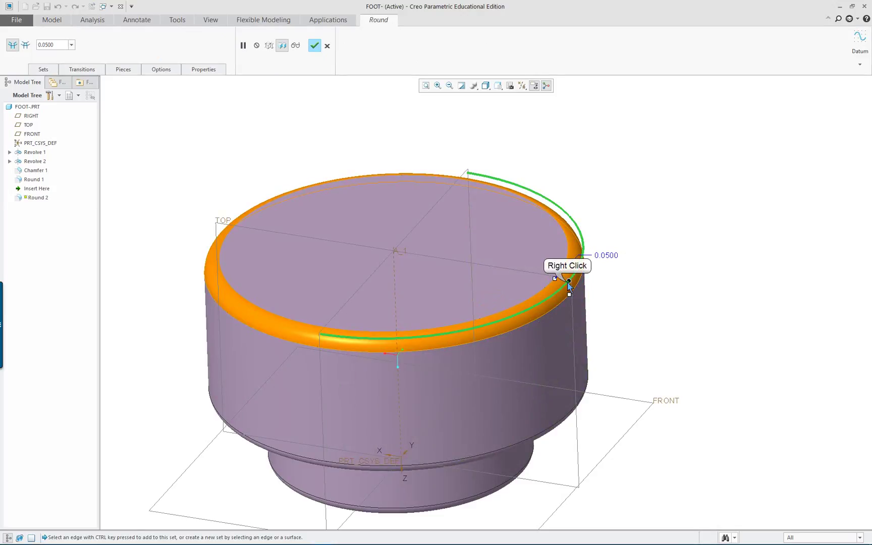
pyautogui.click(602, 295)
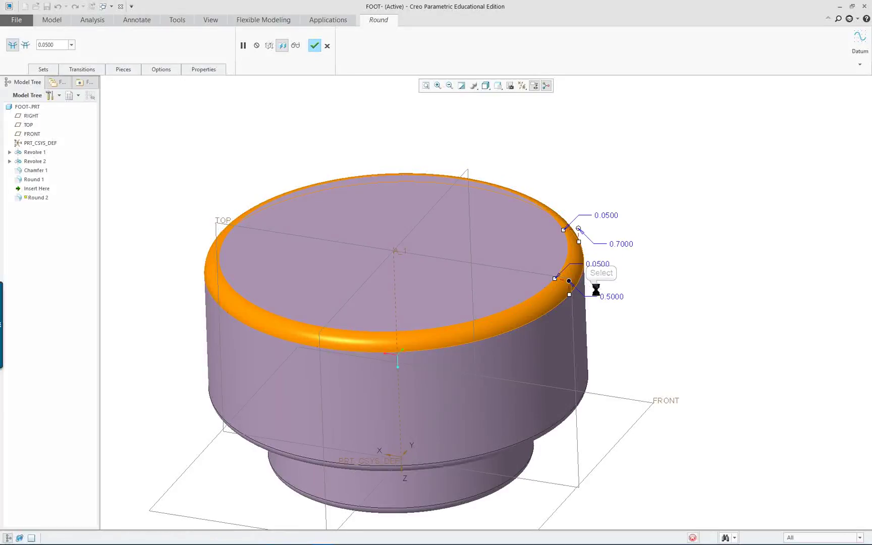
pyautogui.rightClick(570, 281)
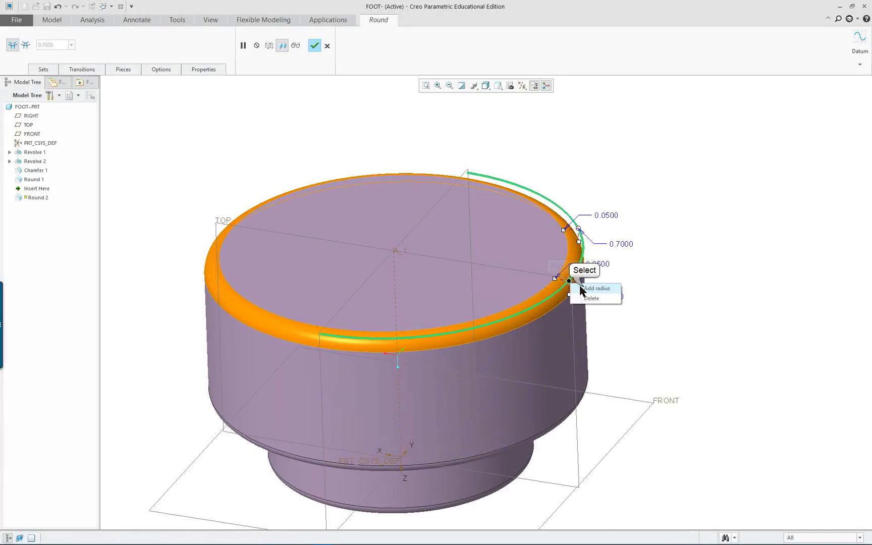
pyautogui.click(581, 290)
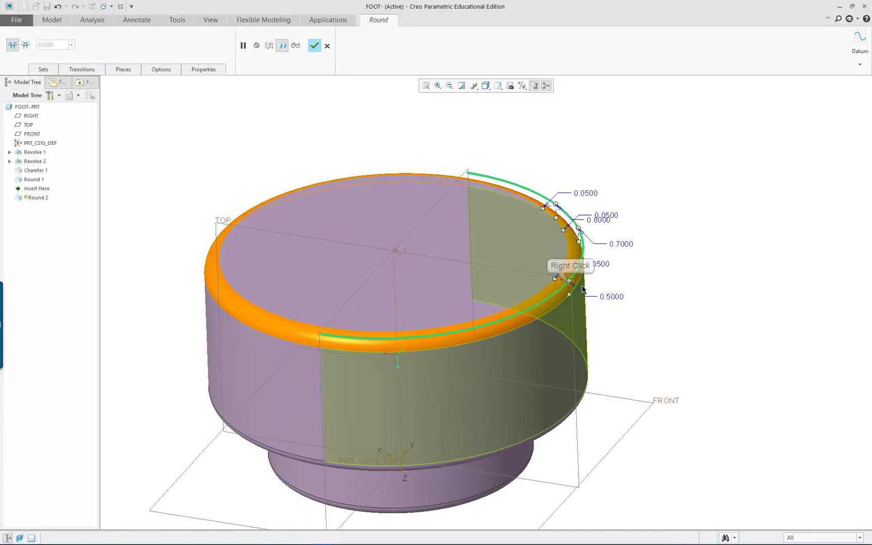
pyautogui.rightClick(572, 281)
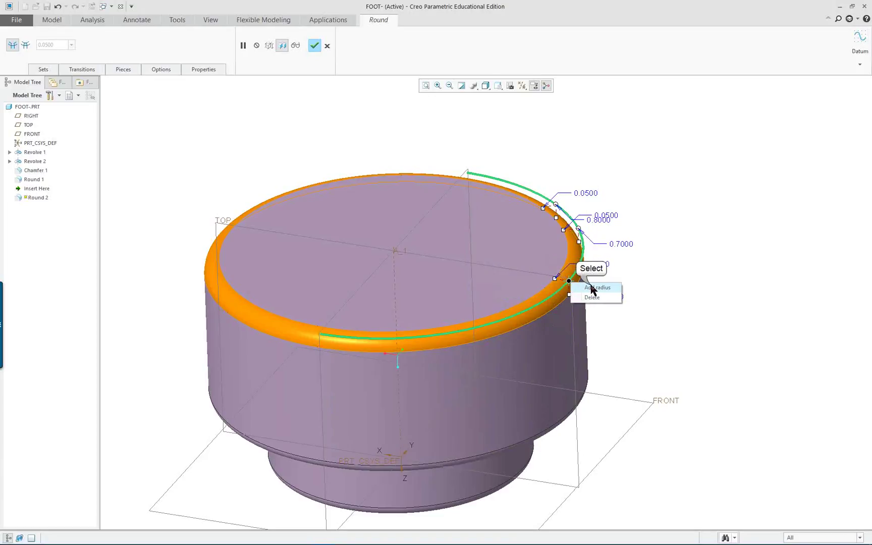
pyautogui.click(590, 289)
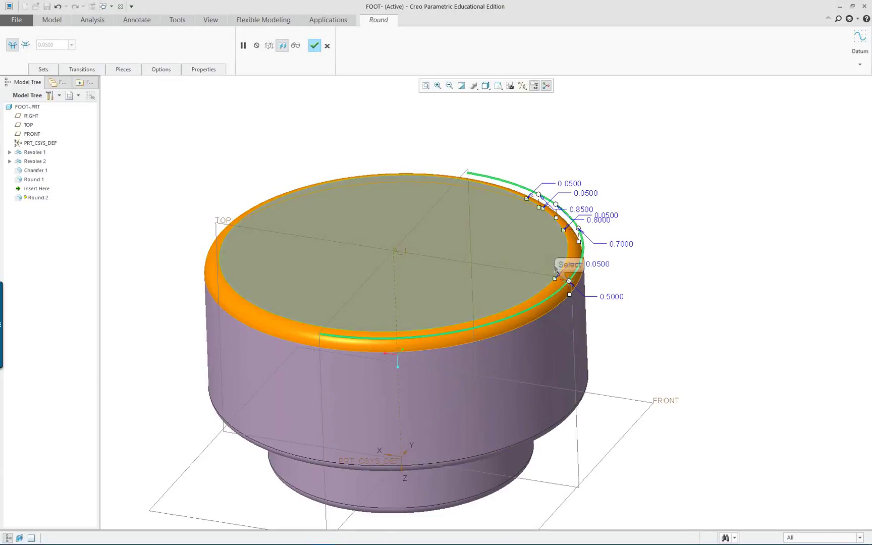
# Step: Reposition three radius points to ratios 0.0000 and 1.0000 at the half-edge's ends and 0.5000 on the opposite half-edge
pyautogui.moveTo(569, 281); pyautogui.dragTo(464, 333)
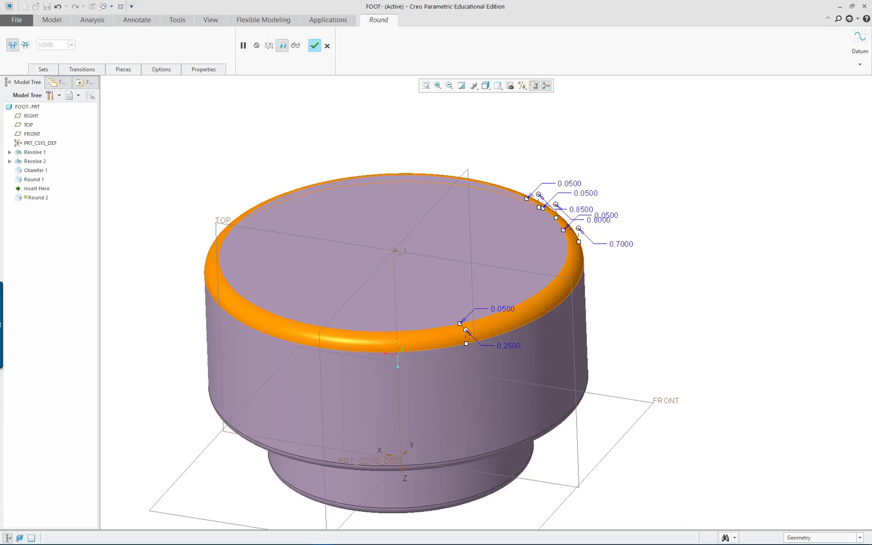
pyautogui.moveTo(458, 334); pyautogui.dragTo(322, 338)
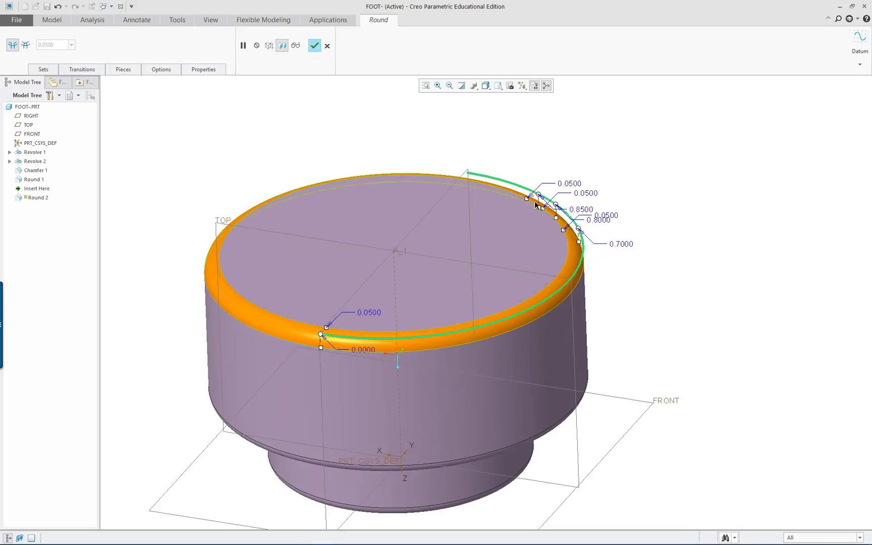
pyautogui.moveTo(539, 197); pyautogui.dragTo(414, 181)
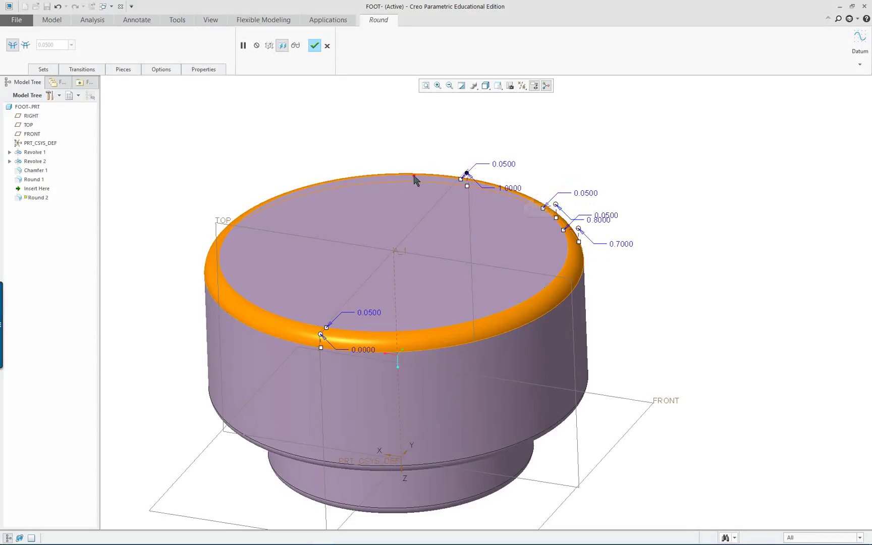
pyautogui.moveTo(262, 201); pyautogui.dragTo(227, 228)
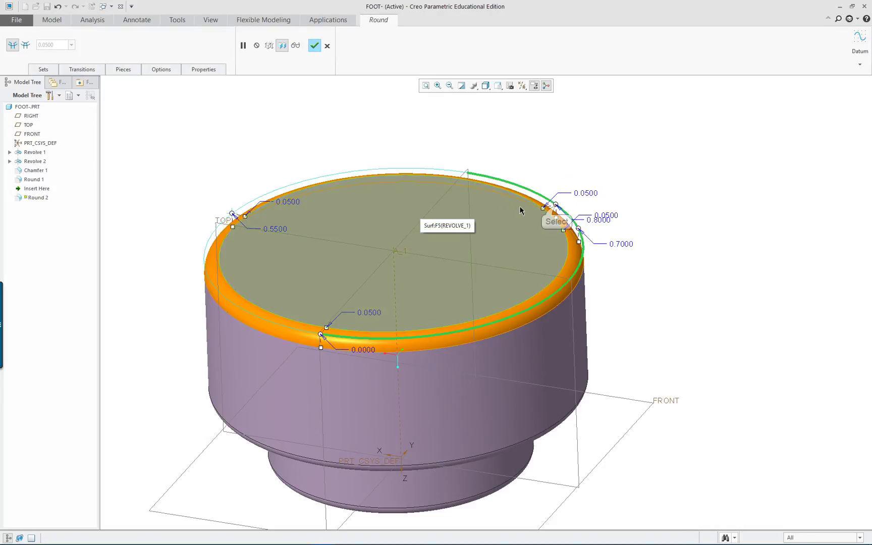
pyautogui.moveTo(556, 205); pyautogui.dragTo(468, 175)
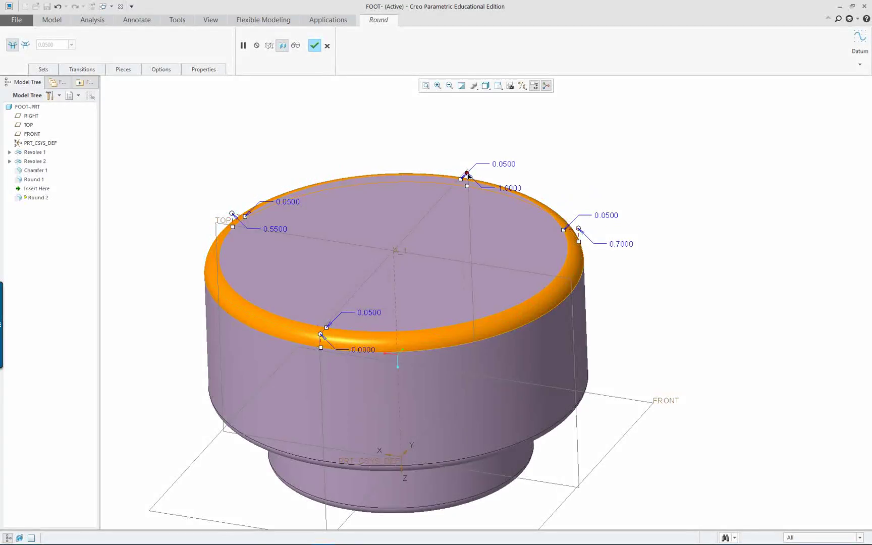
pyautogui.moveTo(468, 176); pyautogui.dragTo(304, 257, button='middle')
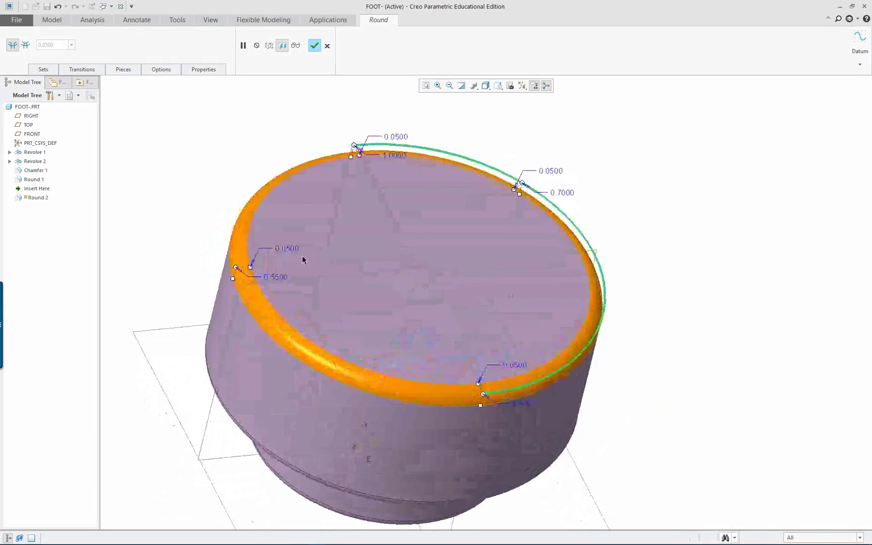
pyautogui.moveTo(236, 269); pyautogui.dragTo(243, 287)
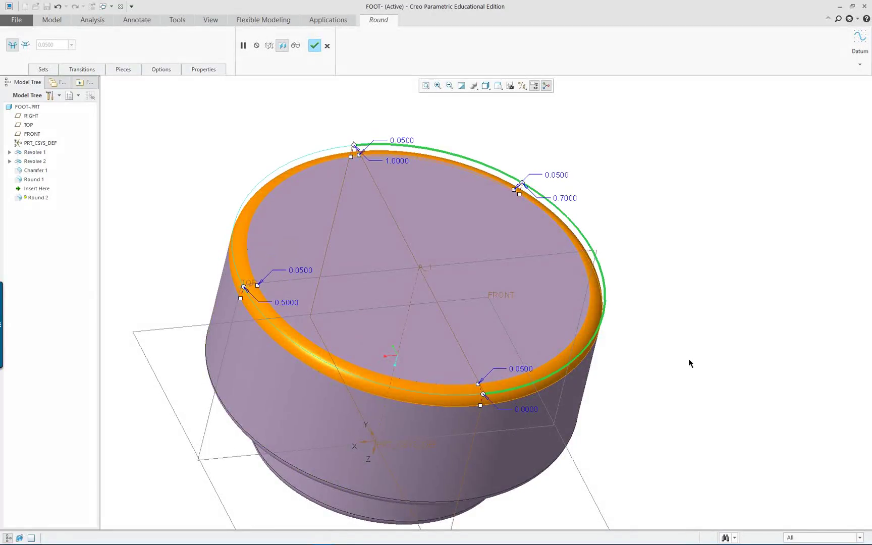
pyautogui.moveTo(718, 350); pyautogui.dragTo(690, 338, button='middle')
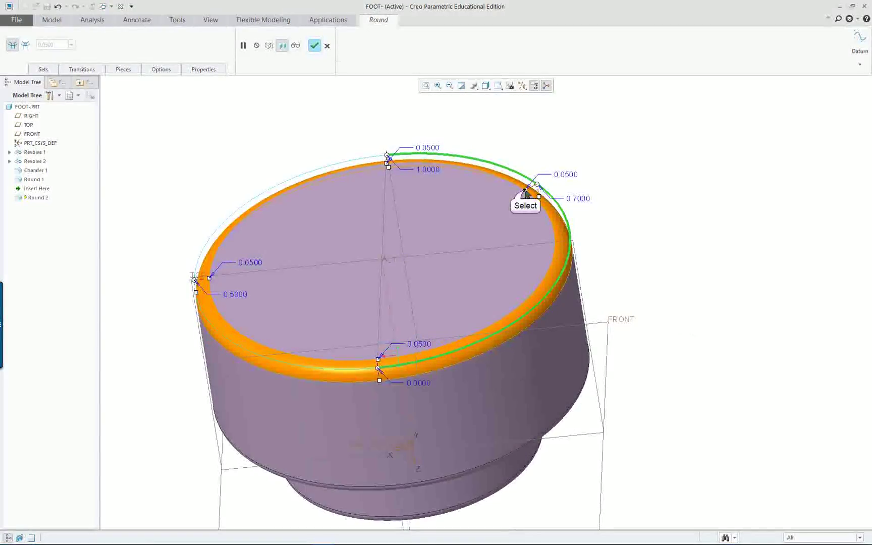
# Step: Set the radii to 0.2188 at the 0.7000 point, 0.1563 at the 0.0000 point and 0.0938 at the 1.0000 point, and complete the variable round
pyautogui.moveTo(525, 191); pyautogui.dragTo(487, 227)
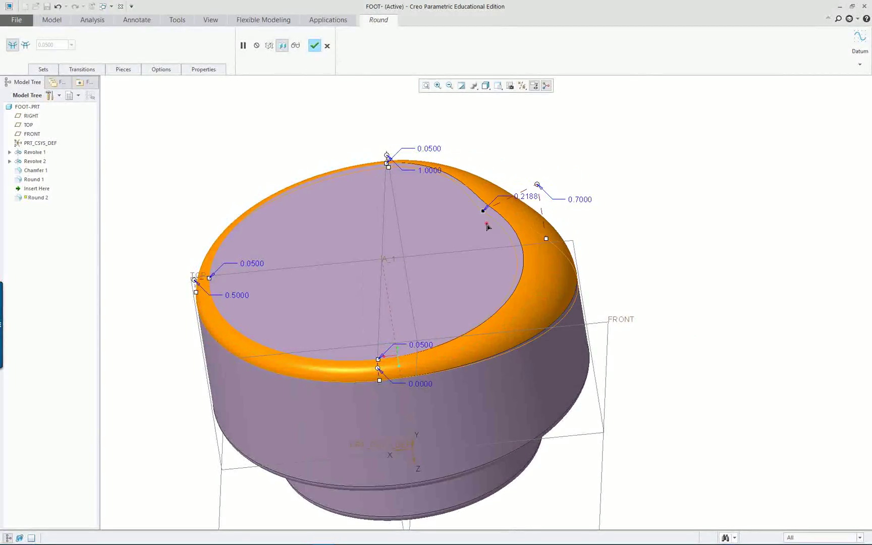
pyautogui.moveTo(379, 366); pyautogui.dragTo(380, 337)
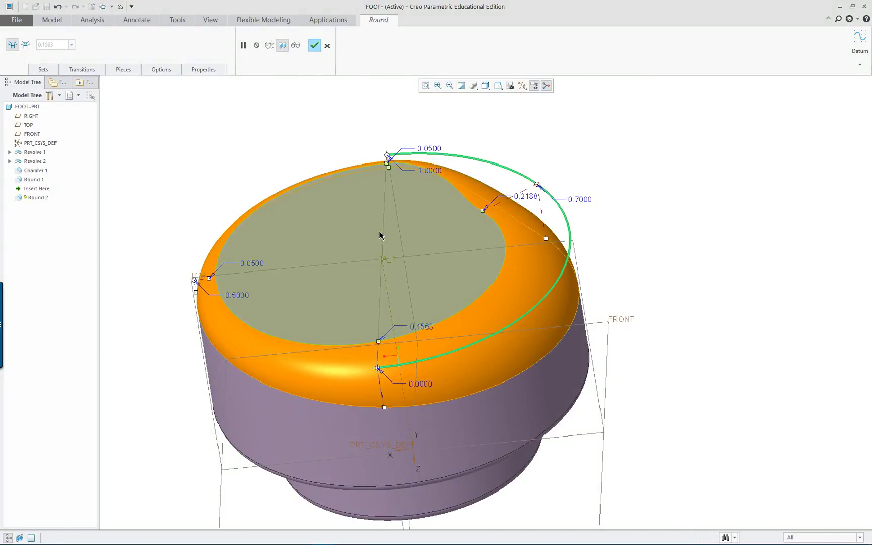
pyautogui.moveTo(378, 341)
pyautogui.mouseDown(button='middle')
pyautogui.moveTo(451, 266)
pyautogui.moveTo(449, 276)
pyautogui.mouseUp(button='middle')
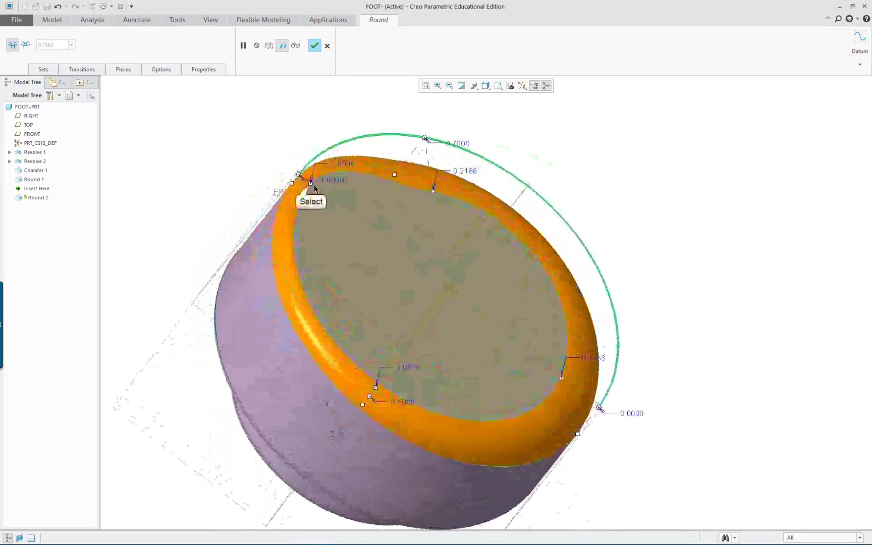
pyautogui.moveTo(311, 185); pyautogui.dragTo(320, 189)
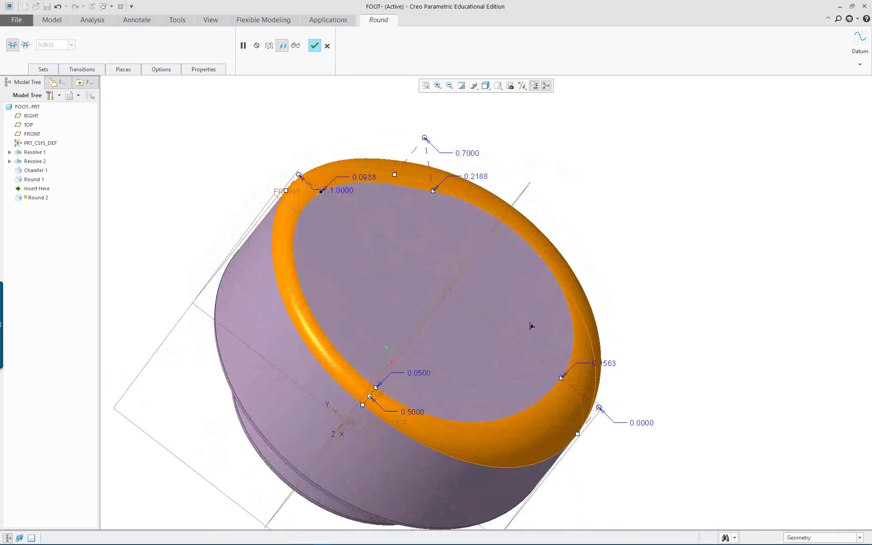
pyautogui.moveTo(496, 296); pyautogui.dragTo(460, 292, button='middle')
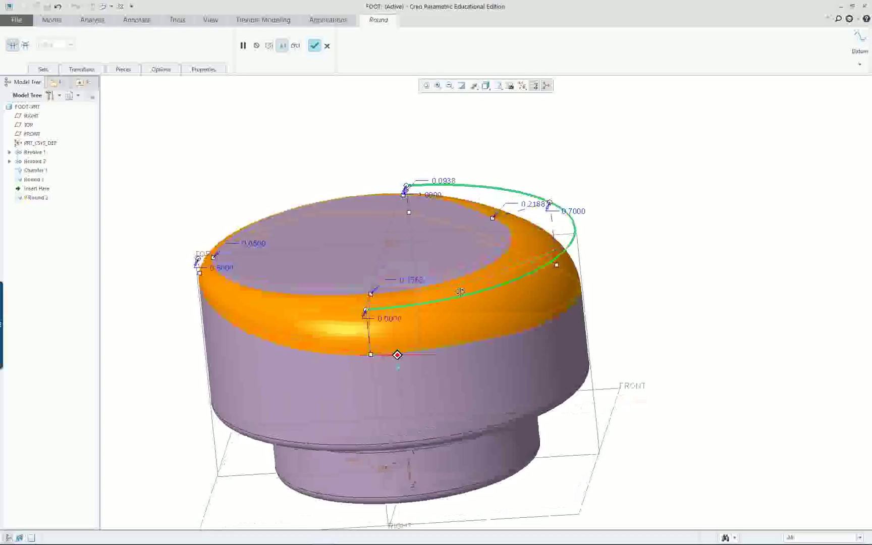
pyautogui.click(318, 46)
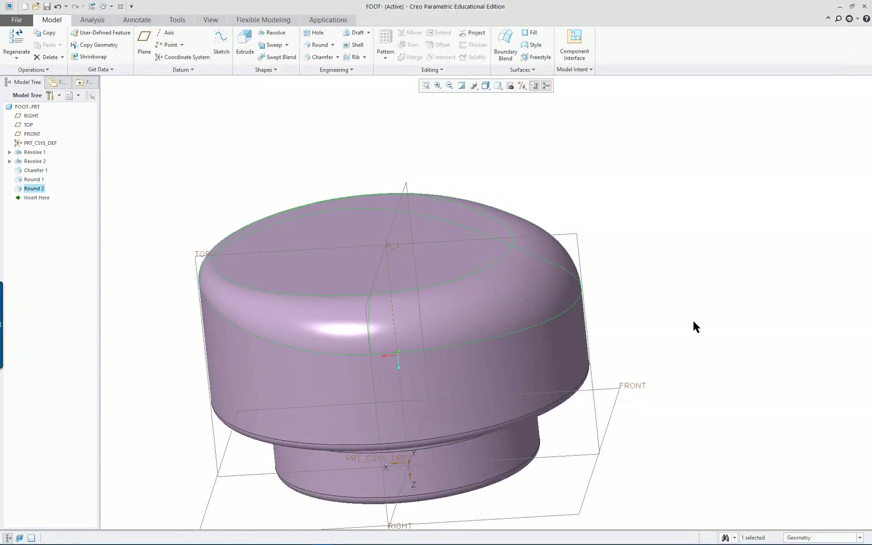
# Step: Apply the yellow appearance to both surfaces of the variable round
pyautogui.moveTo(693, 318)
pyautogui.mouseDown(button='middle')
pyautogui.moveTo(703, 304)
pyautogui.moveTo(678, 327)
pyautogui.mouseUp(button='middle')
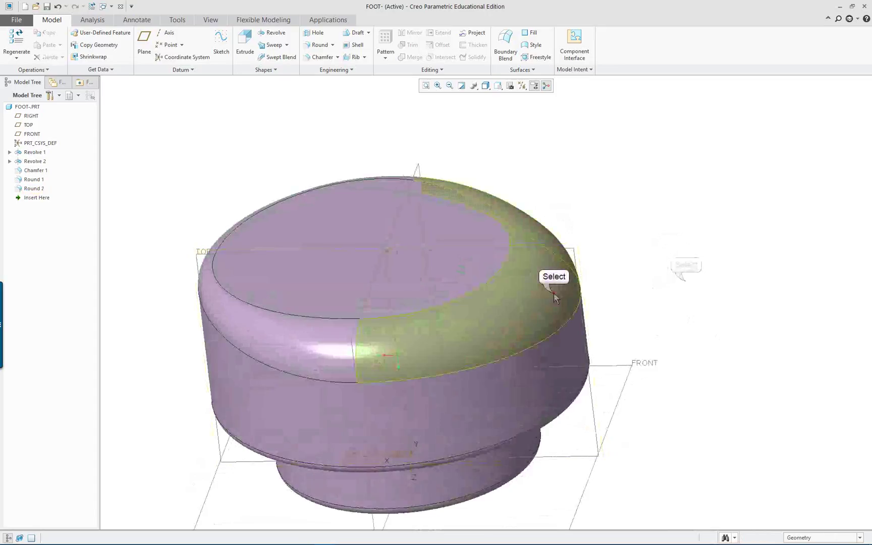
pyautogui.click(536, 258)
pyautogui.keyDown('ctrl'); pyautogui.click(342, 337); pyautogui.keyUp('ctrl')
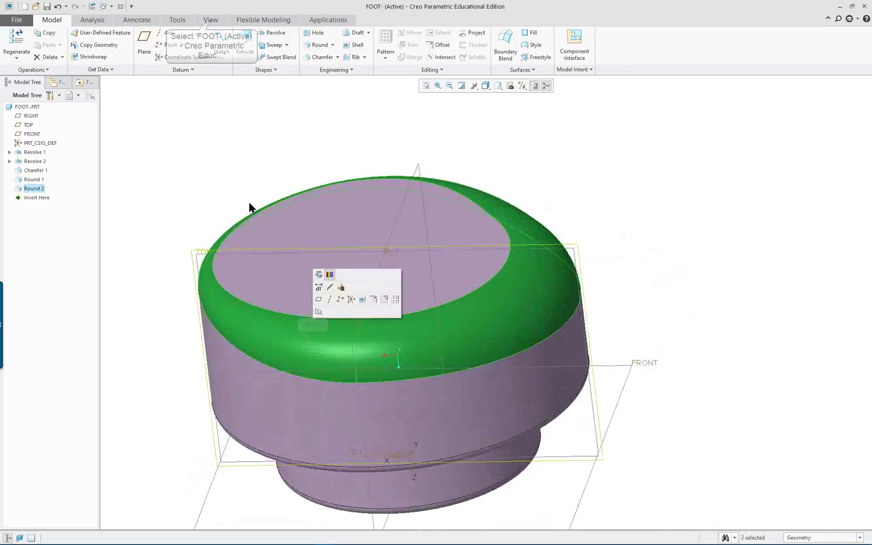
pyautogui.click(211, 21)
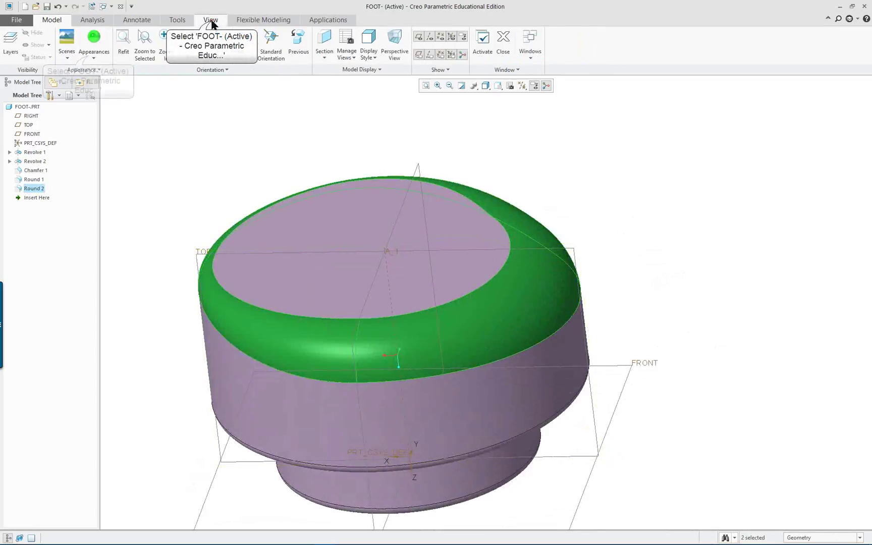
pyautogui.click(93, 45)
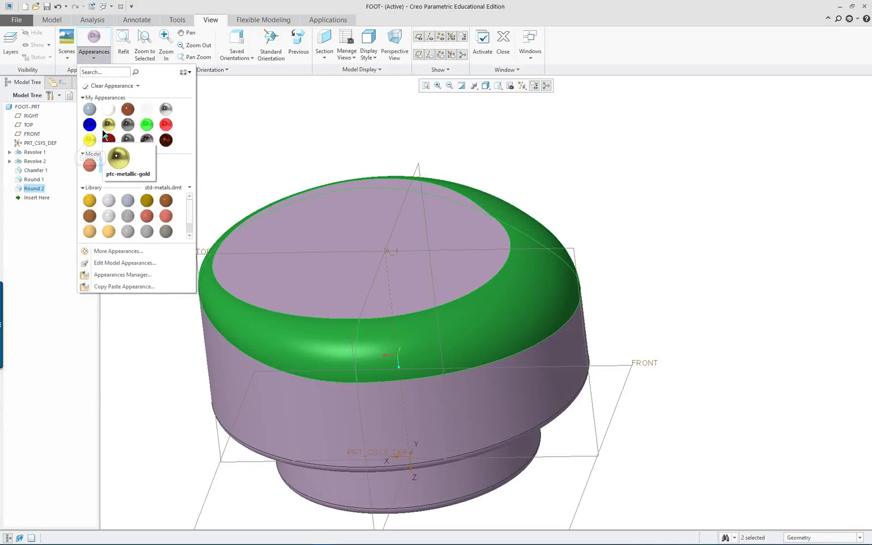
pyautogui.click(90, 140)
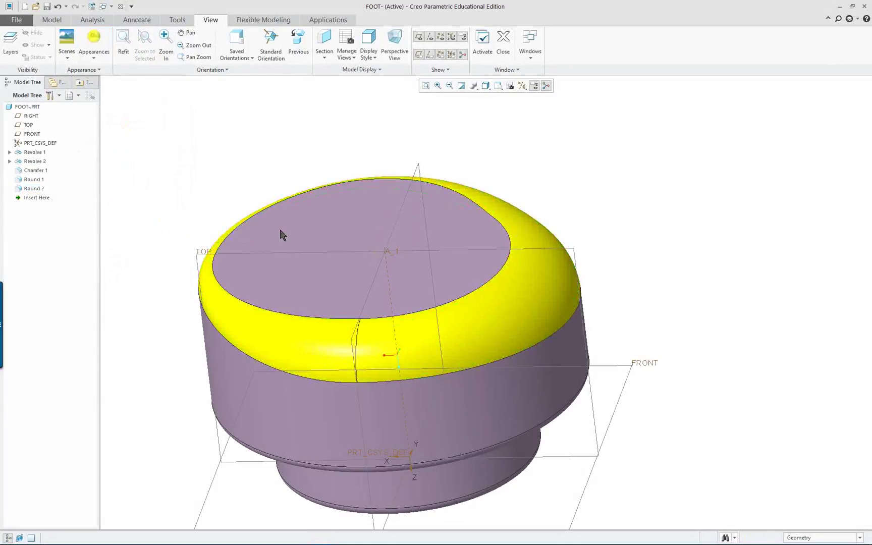
# Step: Switch to the Lesson 6 PDF in Adobe Acrobat Reader and skim the Clamp Foot instructions through to the Clamp Ball detail page
pyautogui.moveTo(281, 235)
pyautogui.mouseDown(button='middle')
pyautogui.moveTo(452, 274)
pyautogui.moveTo(419, 217)
pyautogui.moveTo(389, 293)
pyautogui.moveTo(461, 275)
pyautogui.moveTo(421, 304)
pyautogui.moveTo(441, 258)
pyautogui.moveTo(447, 170)
pyautogui.mouseUp(button='middle')
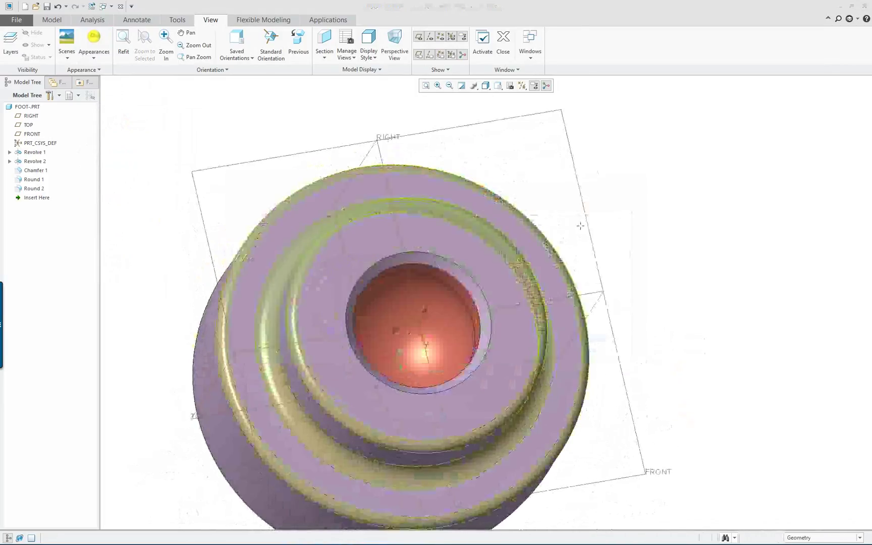
pyautogui.hotkey('alt', 'Tab')
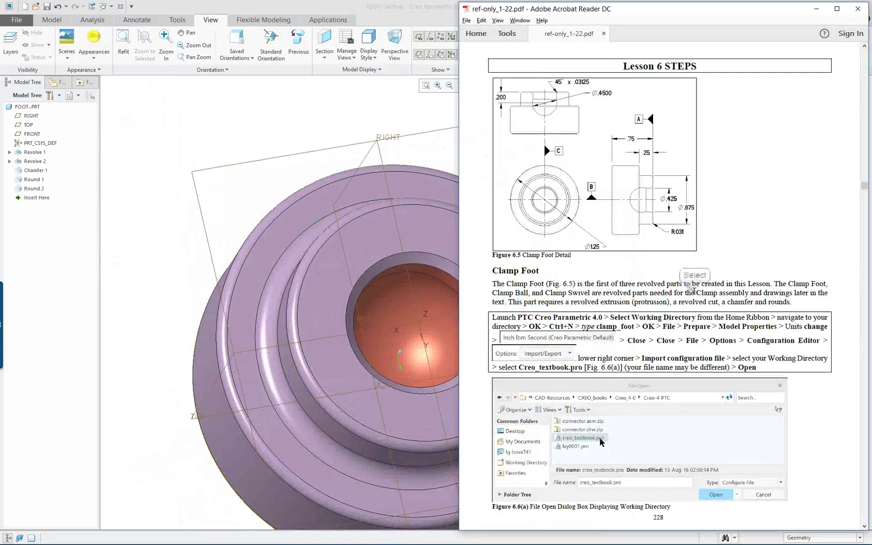
pyautogui.scroll(-1, 687, 289)
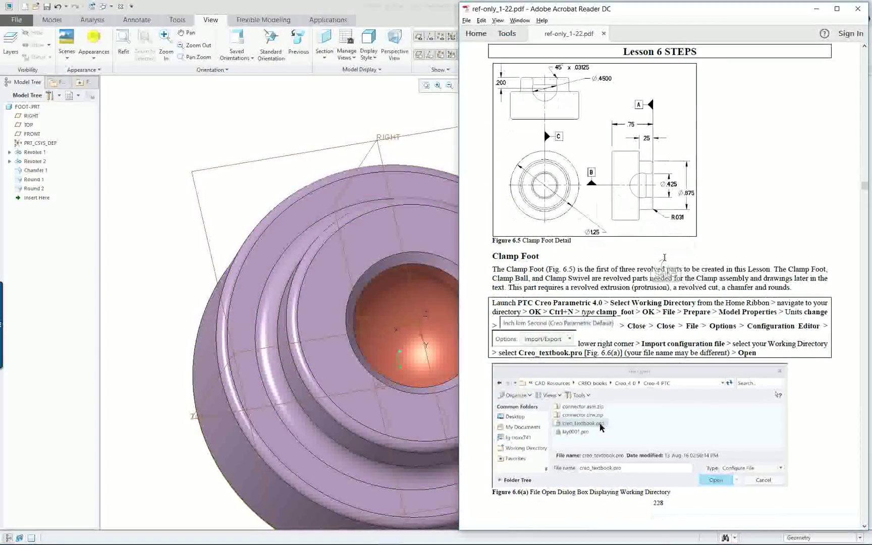
pyautogui.scroll(-15, 664, 257)
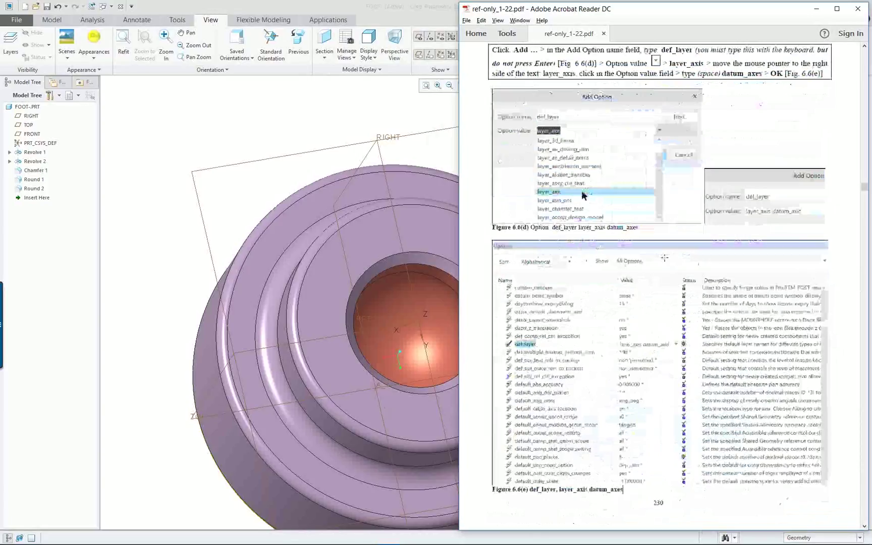
pyautogui.scroll(-20, 664, 258)
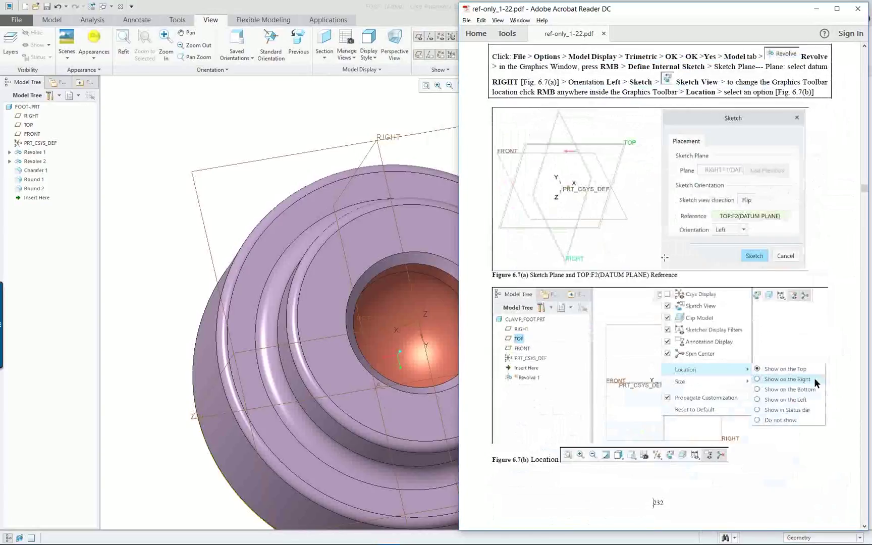
pyautogui.scroll(-20, 665, 257)
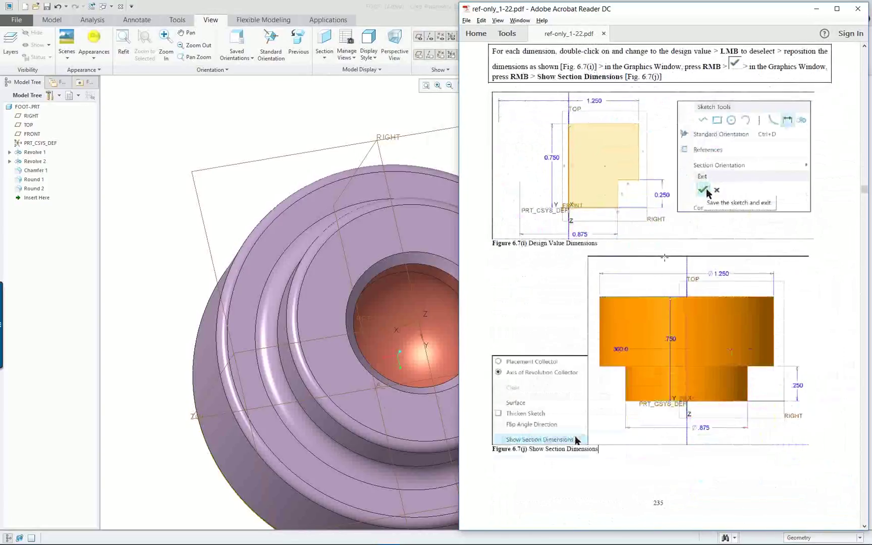
pyautogui.scroll(-20, 665, 258)
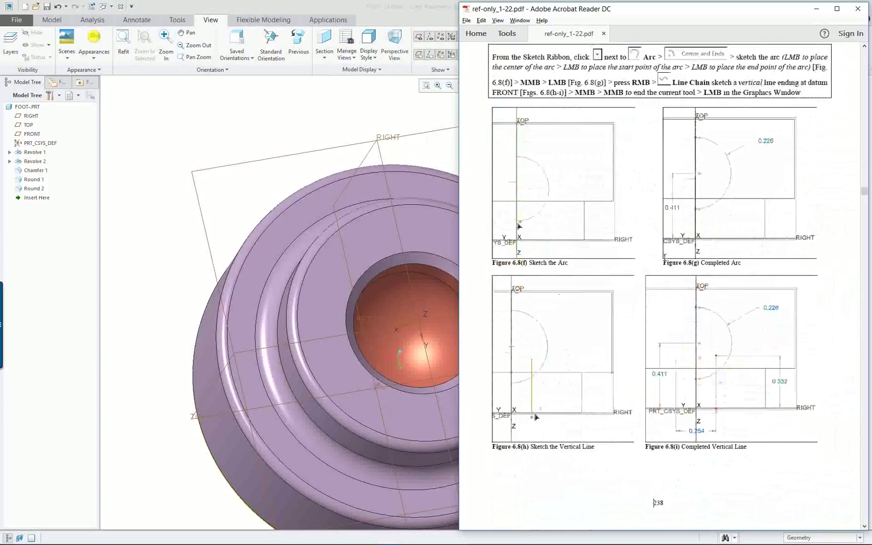
pyautogui.scroll(-20, 665, 258)
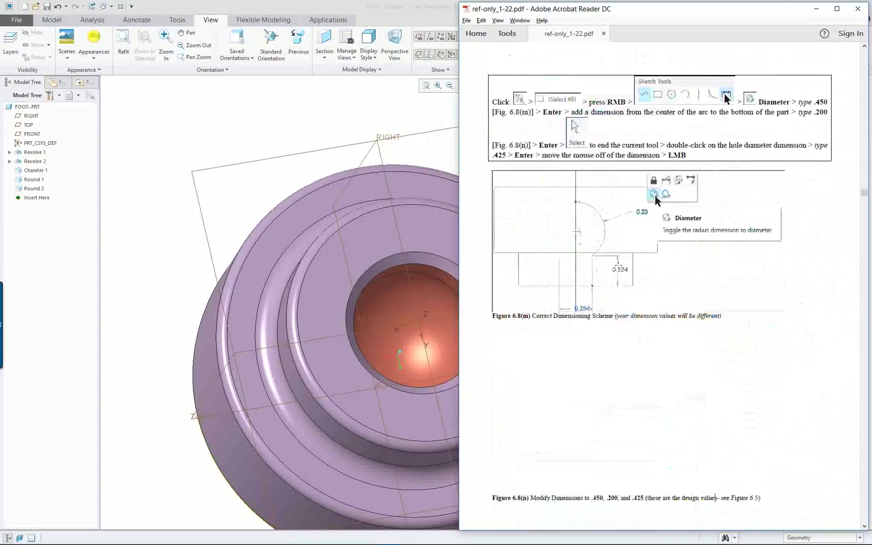
pyautogui.scroll(-20, 665, 258)
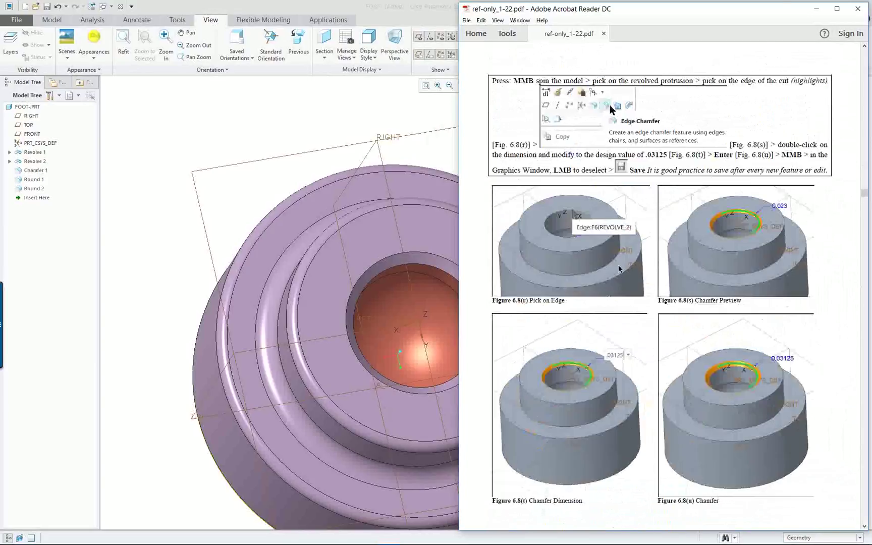
pyautogui.scroll(-10, 665, 257)
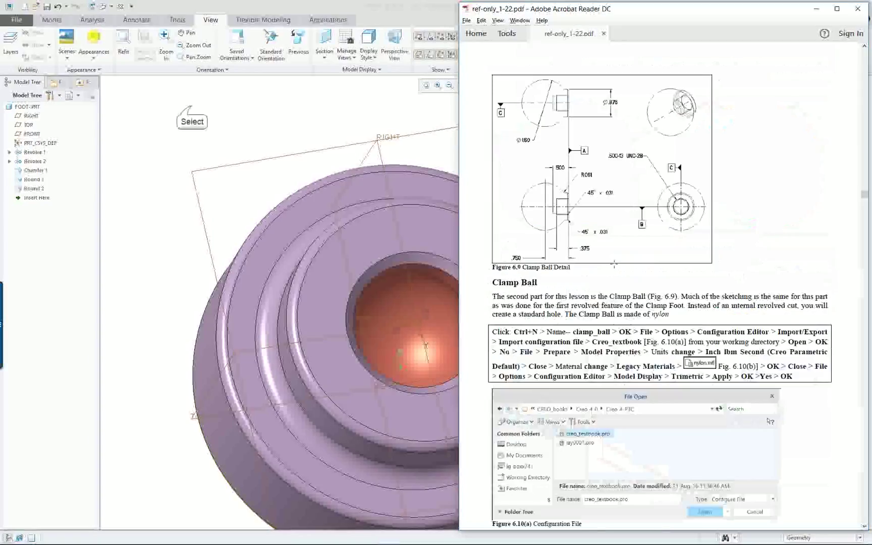
# Step: Switch back to Creo, restore the standard orientation, and open the internal sketch of the revolved socket cut in the 2D sketch view
pyautogui.click(372, 275)
pyautogui.hotkey('ctrl', 'd')
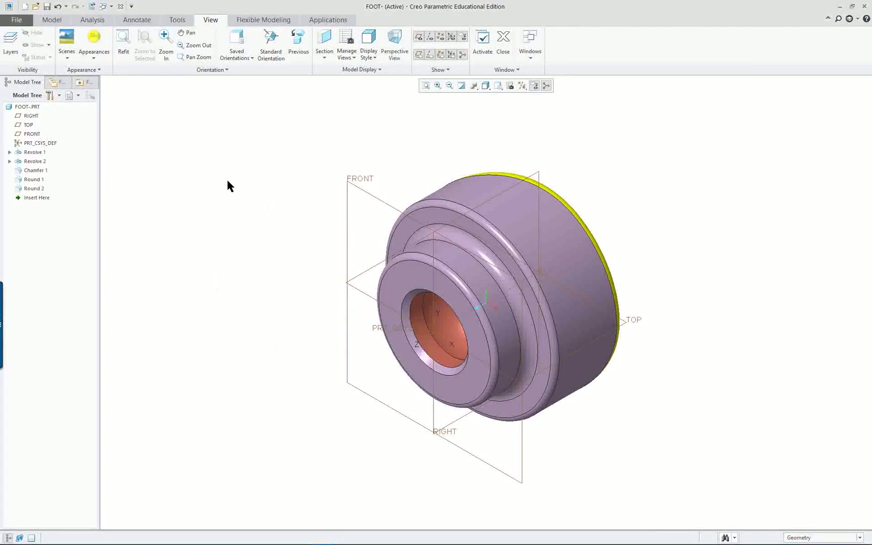
pyautogui.rightClick(36, 162)
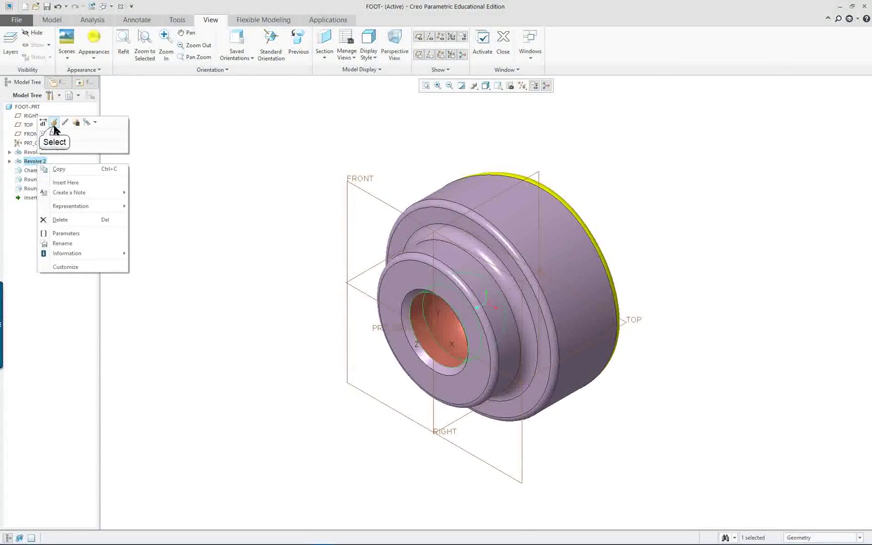
pyautogui.click(54, 124)
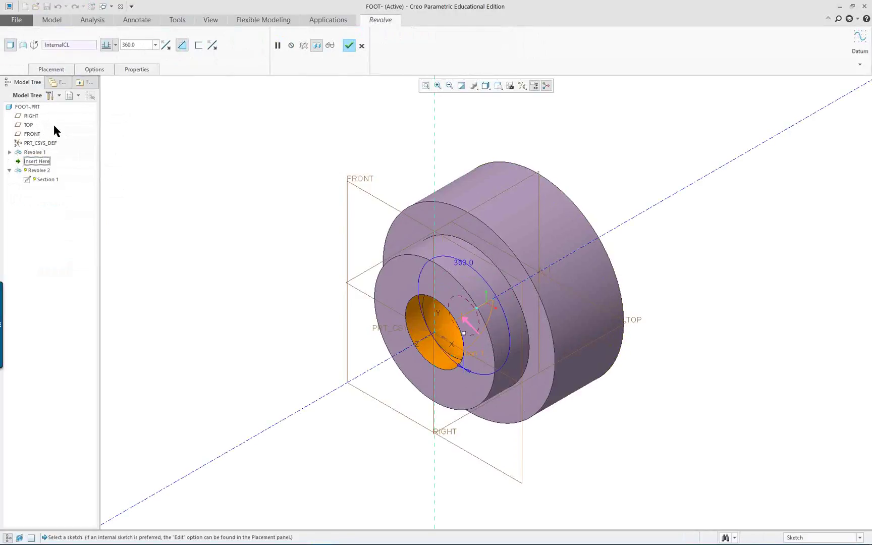
pyautogui.rightClick(191, 112)
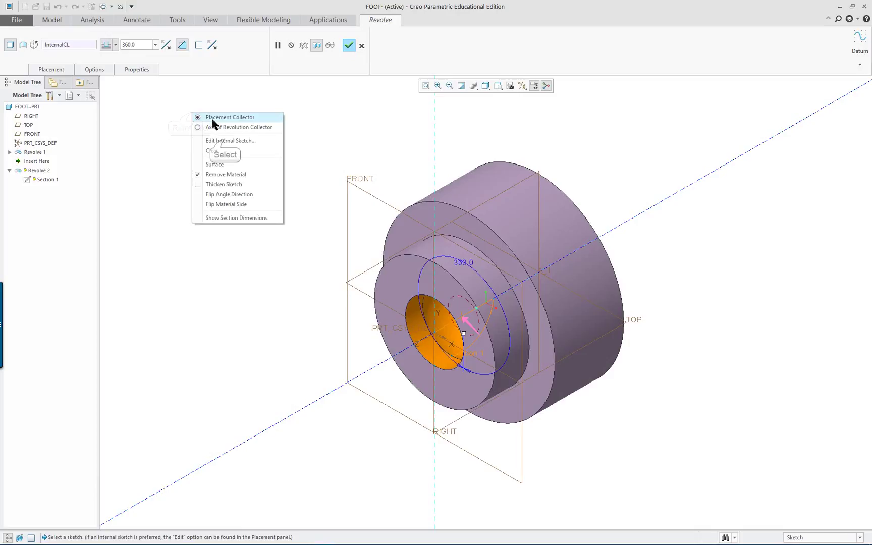
pyautogui.click(226, 142)
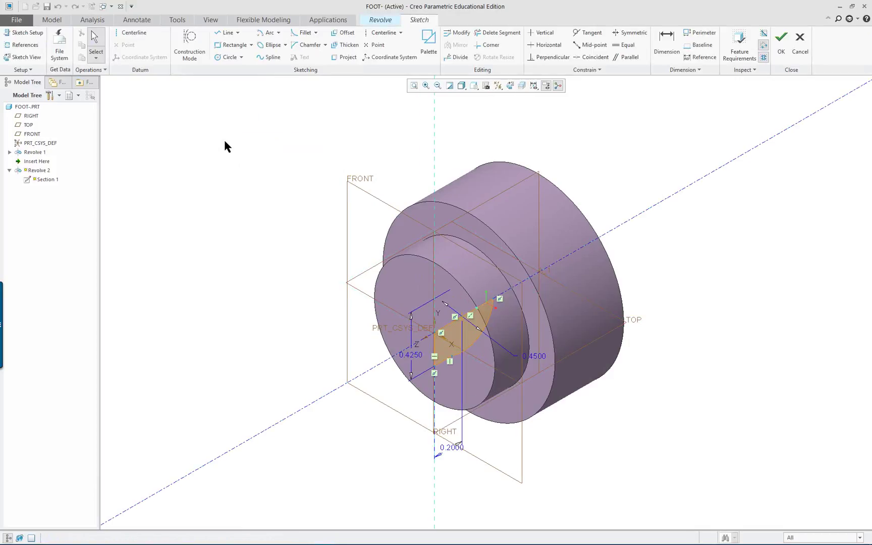
pyautogui.click(510, 86)
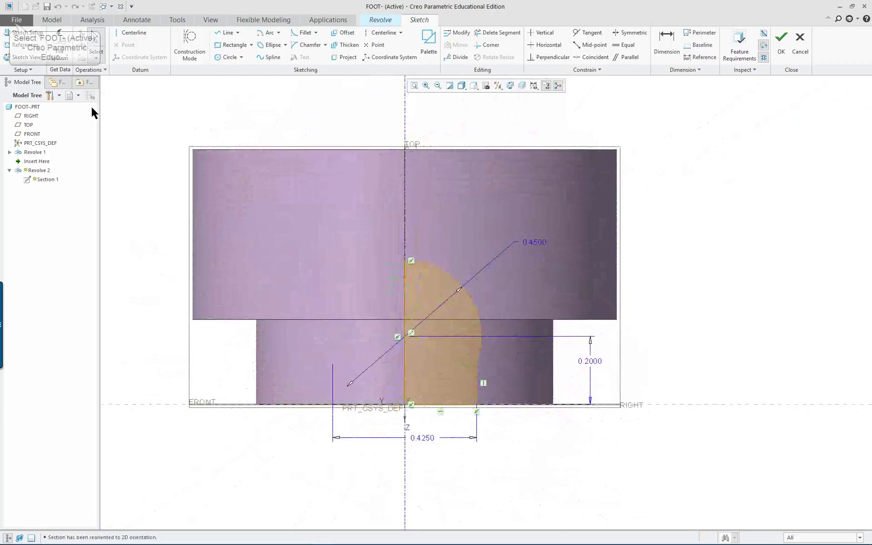
# Step: View the section files in the working folder through Save a Copy without saving, and close the socket cut's sketch and feature
pyautogui.click(17, 20)
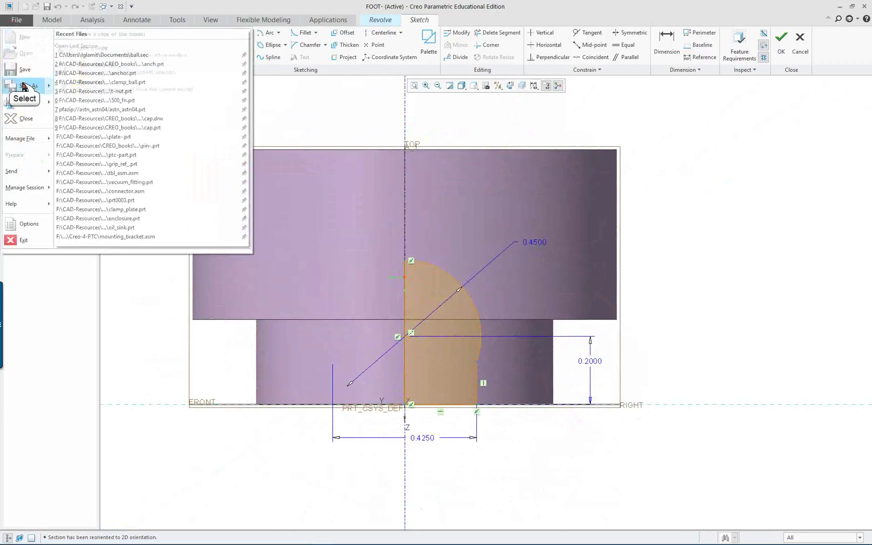
pyautogui.click(21, 76)
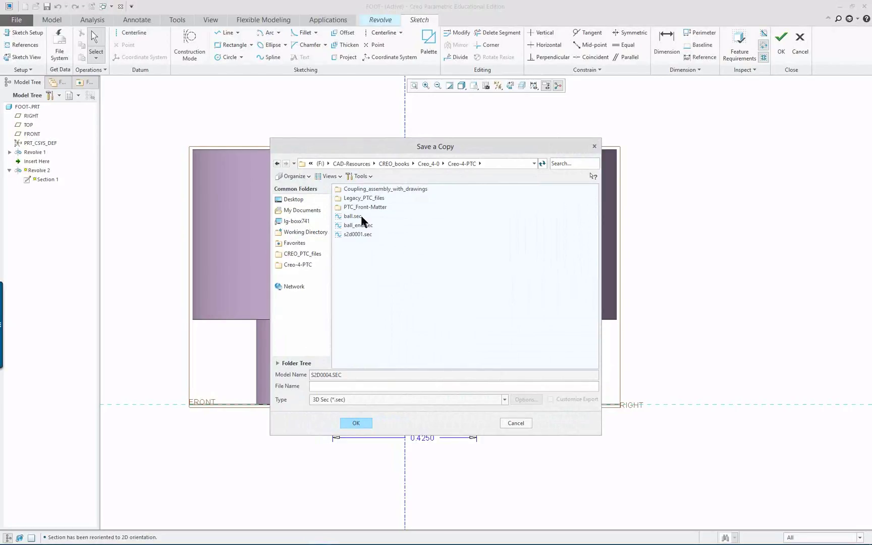
pyautogui.click(519, 424)
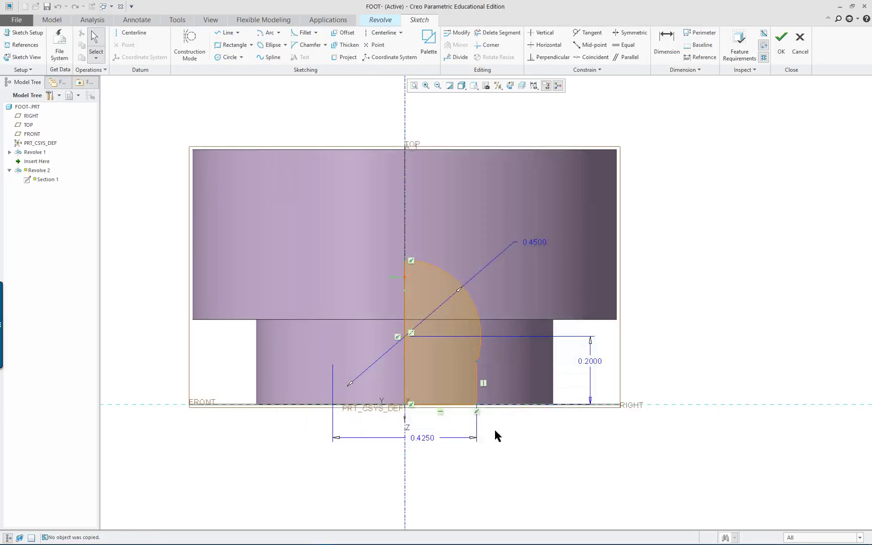
pyautogui.click(781, 39)
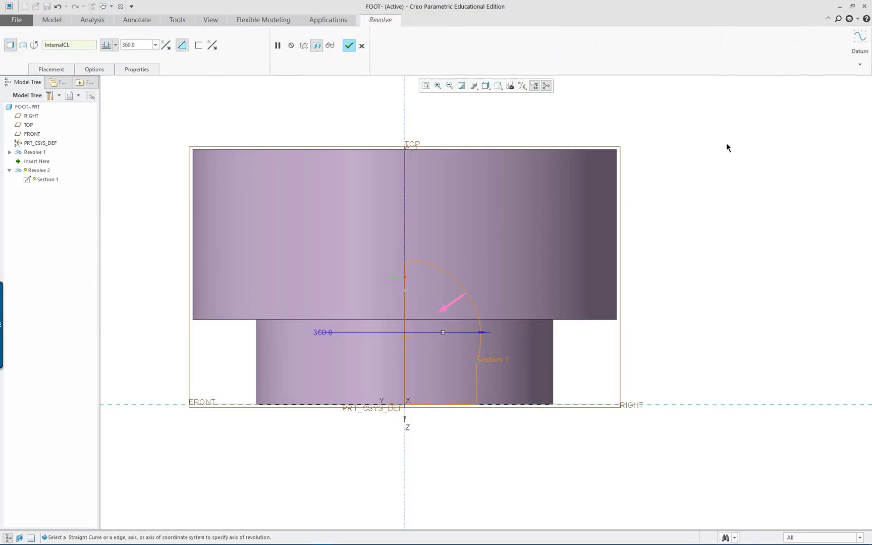
pyautogui.middleClick(694, 251)
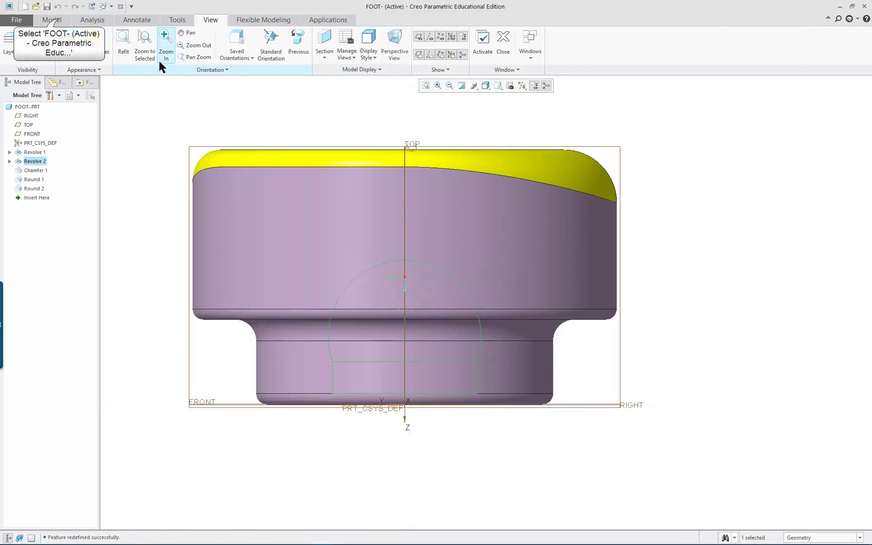
# Step: Reopen the revolved socket cut for redefinition and enter its internal sketch with the model in a tilted 3D view
pyautogui.click(59, 19)
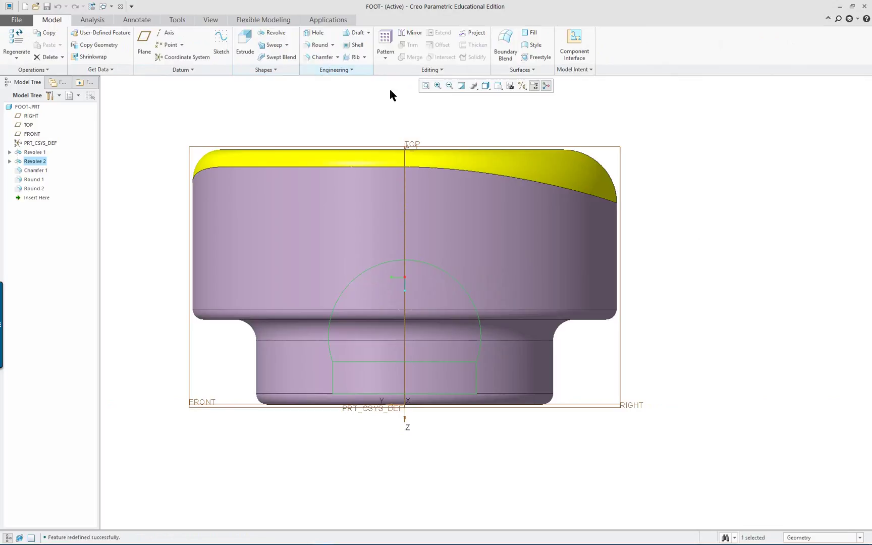
pyautogui.moveTo(669, 190); pyautogui.dragTo(649, 208, button='middle')
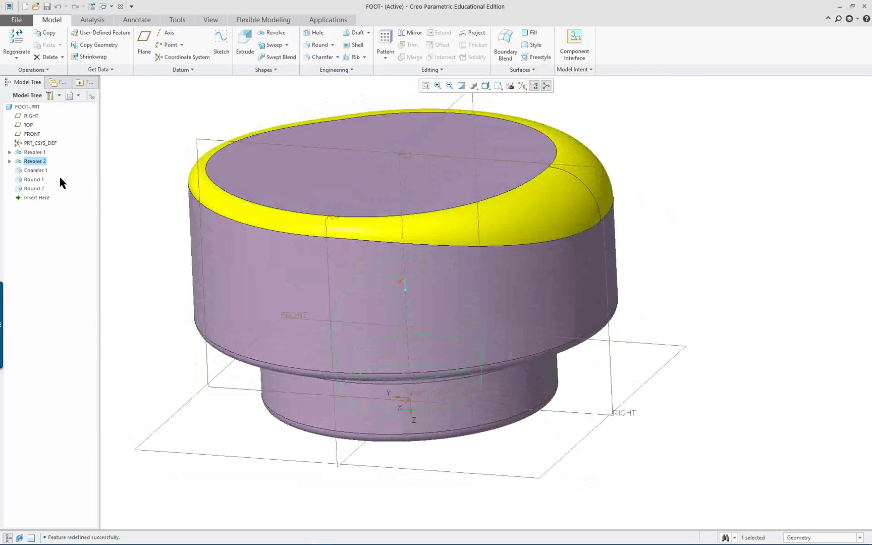
pyautogui.rightClick(35, 162)
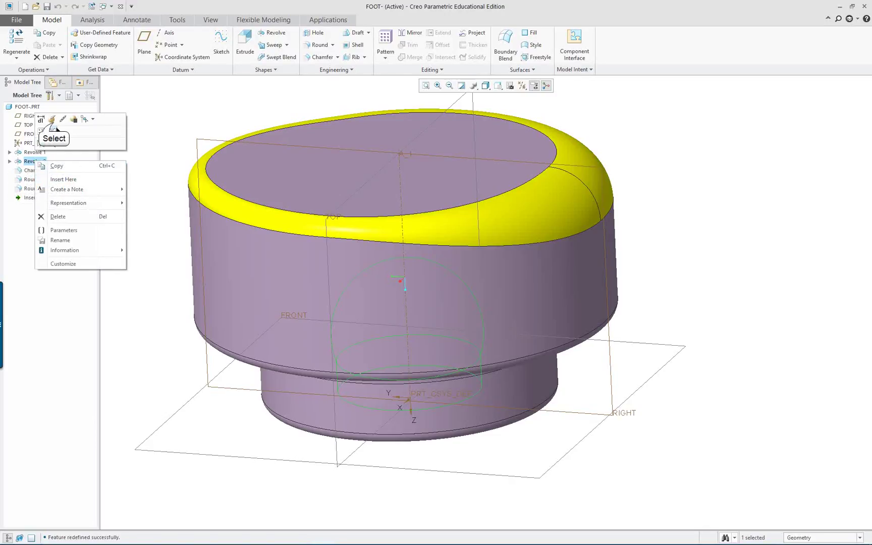
pyautogui.click(53, 120)
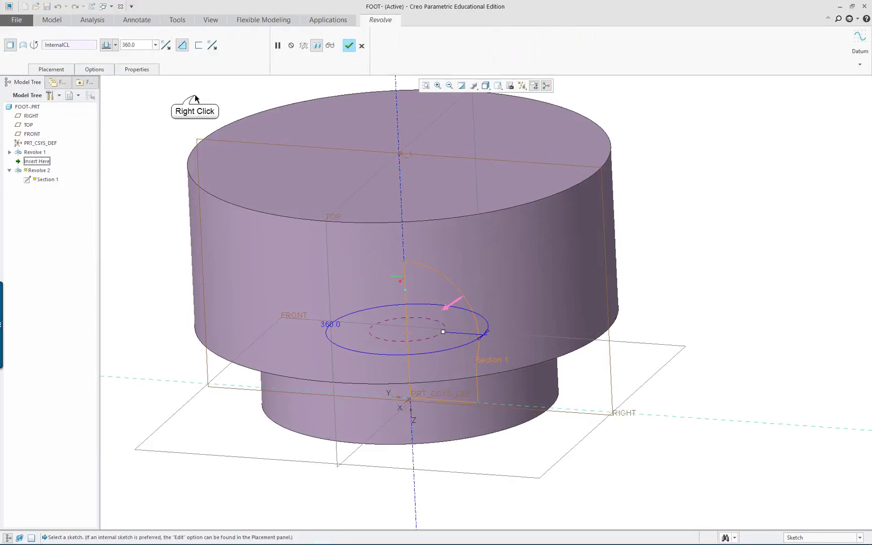
pyautogui.rightClick(195, 98)
pyautogui.click(227, 122)
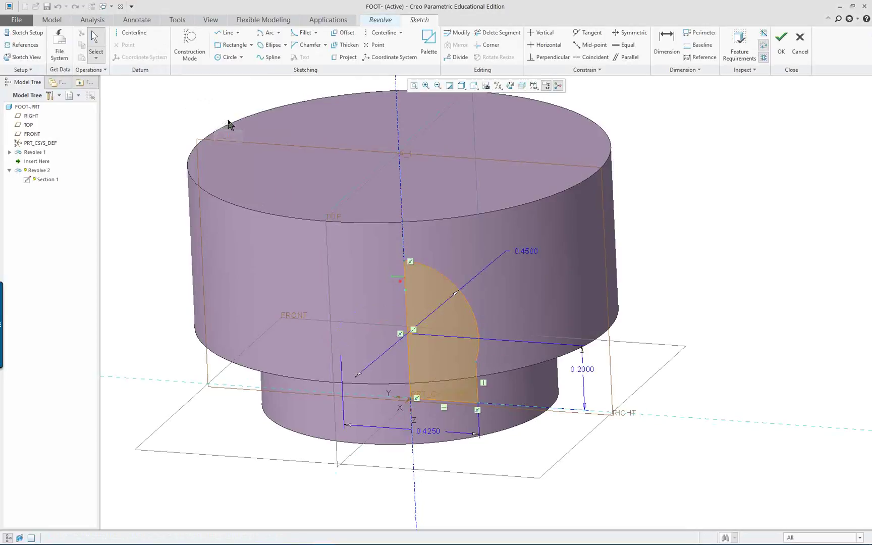
# Step: Browse the Creo-4-PTC, Polygons, Profiles and Shapes categories of the Sketcher Palette, and close the sketch and the revolved cut
pyautogui.click(429, 41)
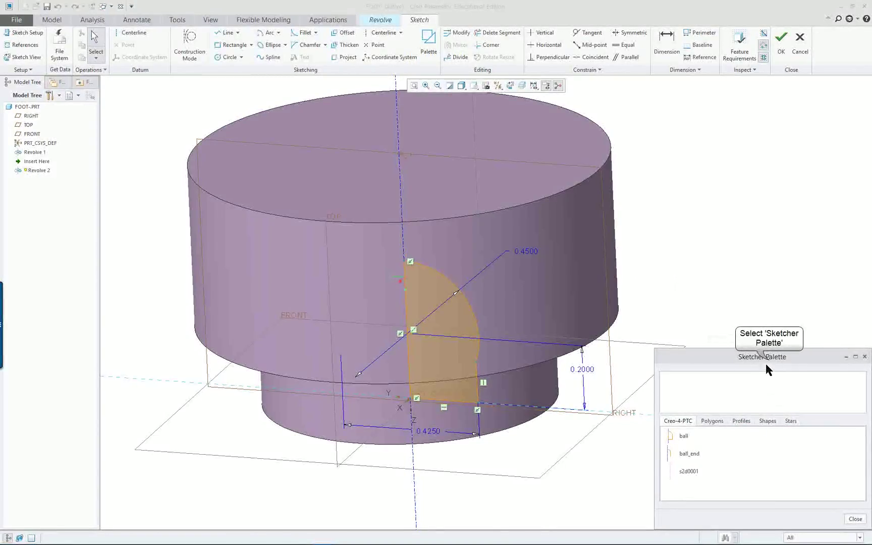
pyautogui.moveTo(766, 362); pyautogui.dragTo(716, 143)
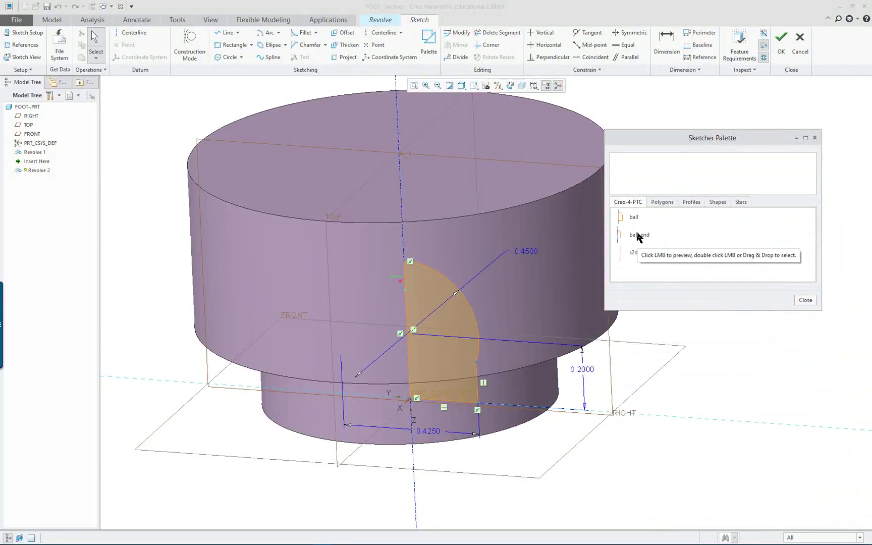
pyautogui.click(662, 202)
pyautogui.click(692, 202)
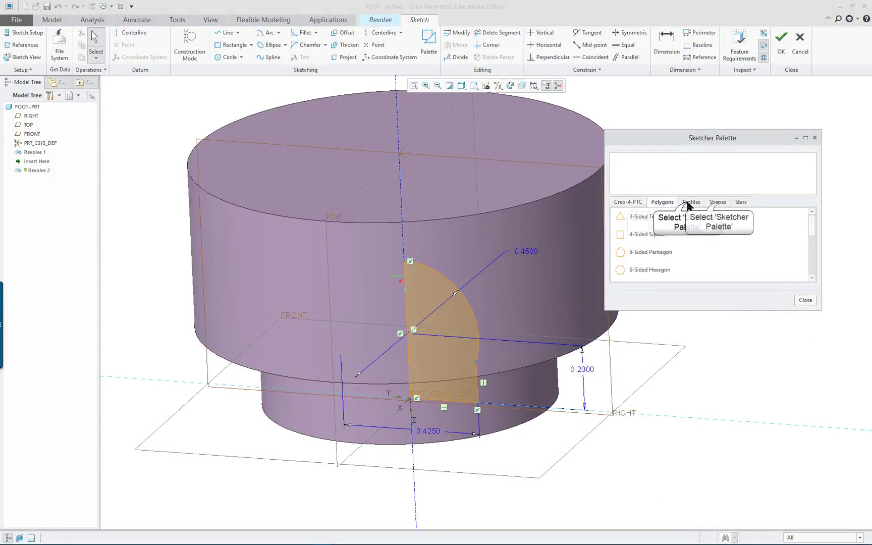
pyautogui.click(718, 202)
pyautogui.click(628, 202)
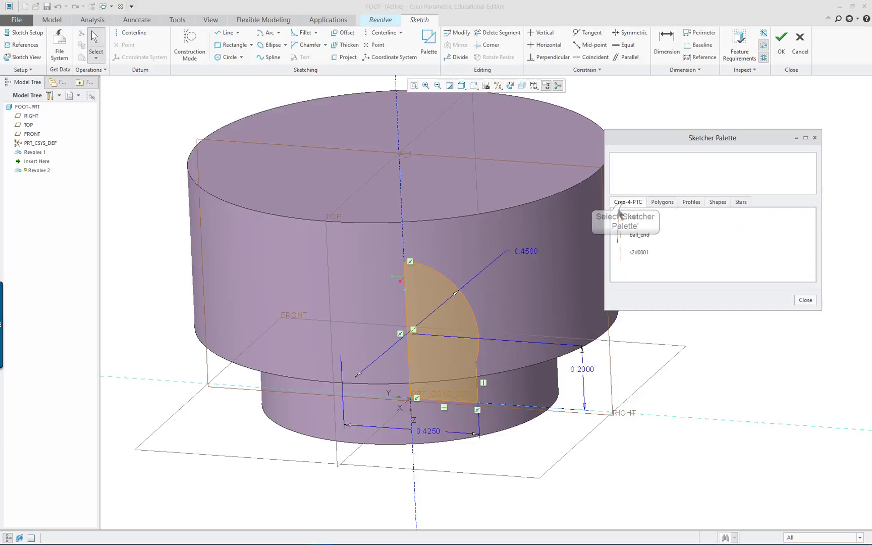
pyautogui.click(662, 202)
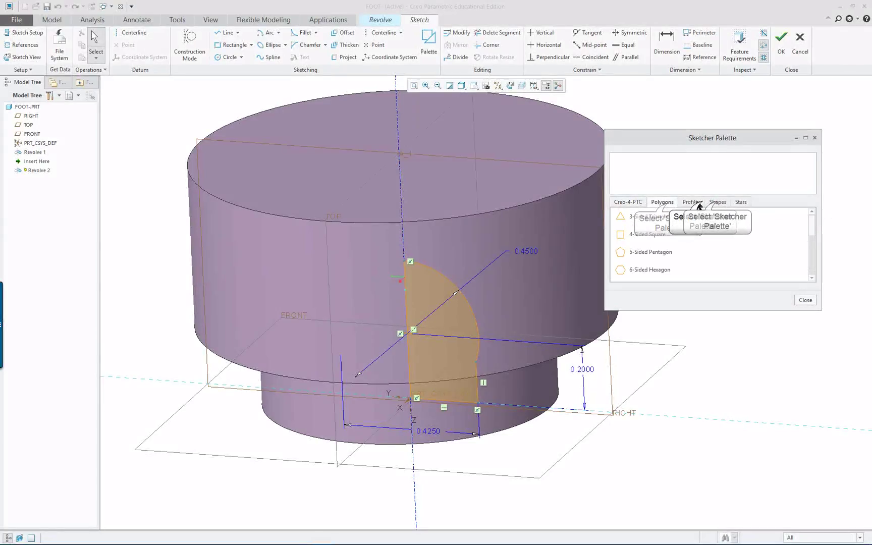
pyautogui.click(705, 202)
pyautogui.click(714, 202)
pyautogui.click(628, 202)
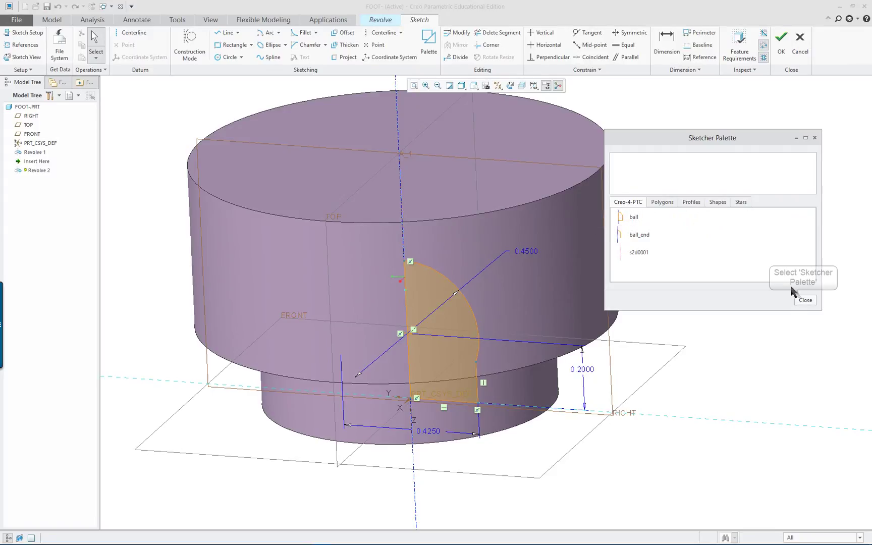
pyautogui.click(805, 300)
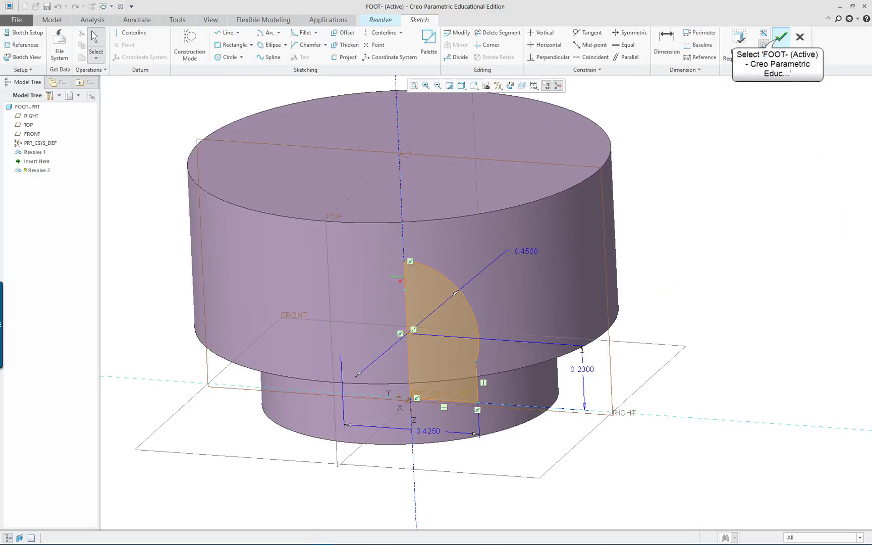
pyautogui.click(781, 38)
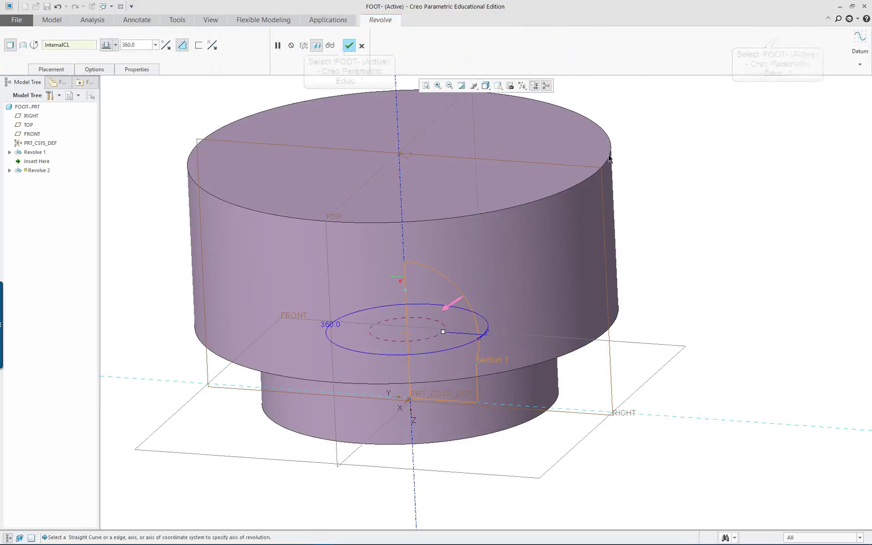
pyautogui.click(350, 46)
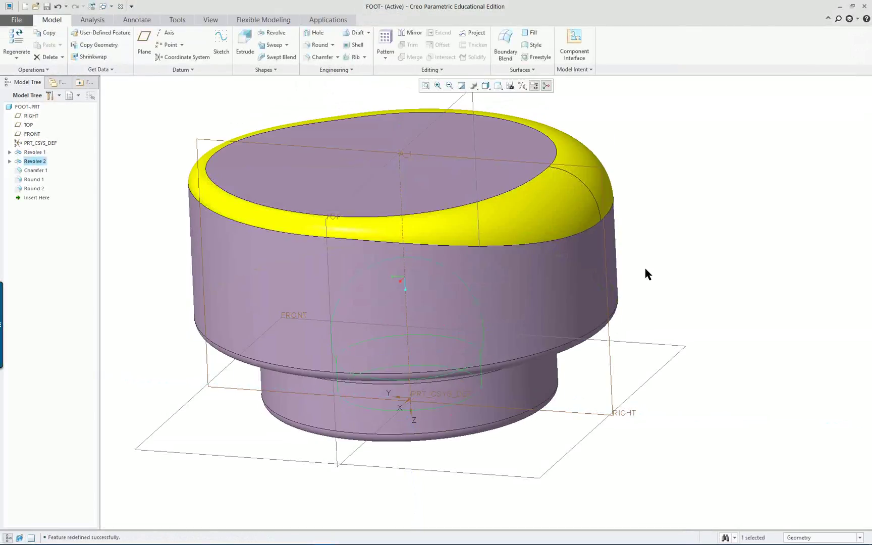